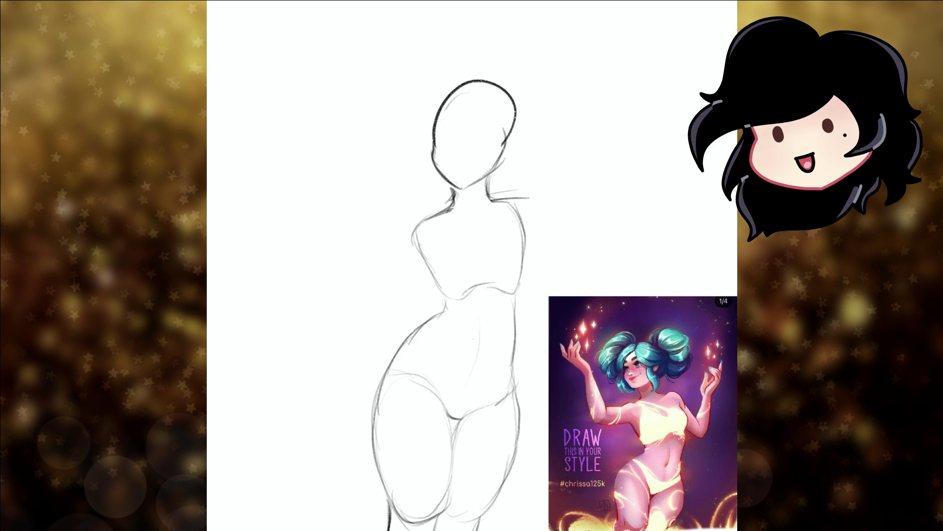
# Sketch a vertical centre line and two horizontal eye guides on the head, plus rough strokes for the raised arm.
pyautogui.moveTo(460, 99); pyautogui.dragTo(457, 188)
pyautogui.moveTo(434, 133); pyautogui.dragTo(504, 133)
pyautogui.moveTo(435, 153); pyautogui.dragTo(502, 149)
pyautogui.moveTo(280, 130); pyautogui.dragTo(308, 149)
pyautogui.moveTo(297, 170); pyautogui.dragTo(307, 236)
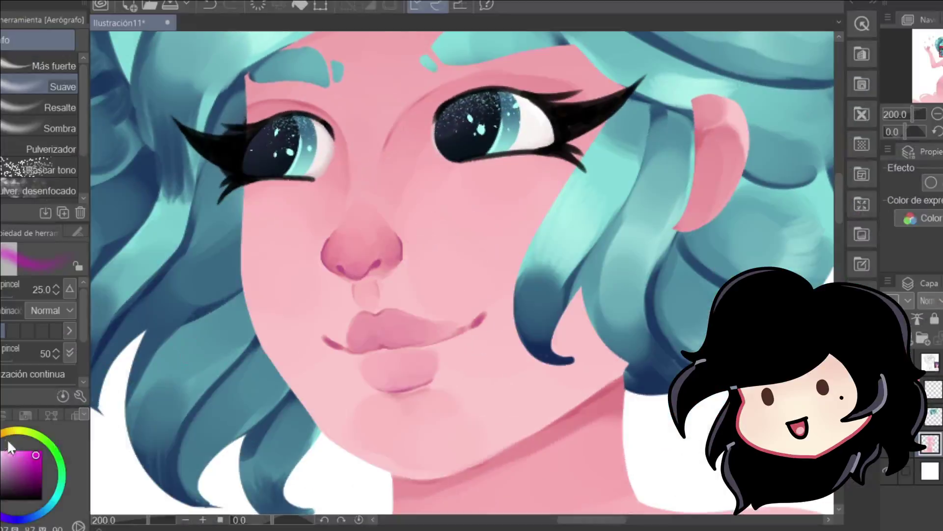
# Paint a pale pink highlight on the tip of the nose with the dense watercolor brush at size 8 and blend it.
pyautogui.moveTo(8, 433); pyautogui.dragTo(0, 436)
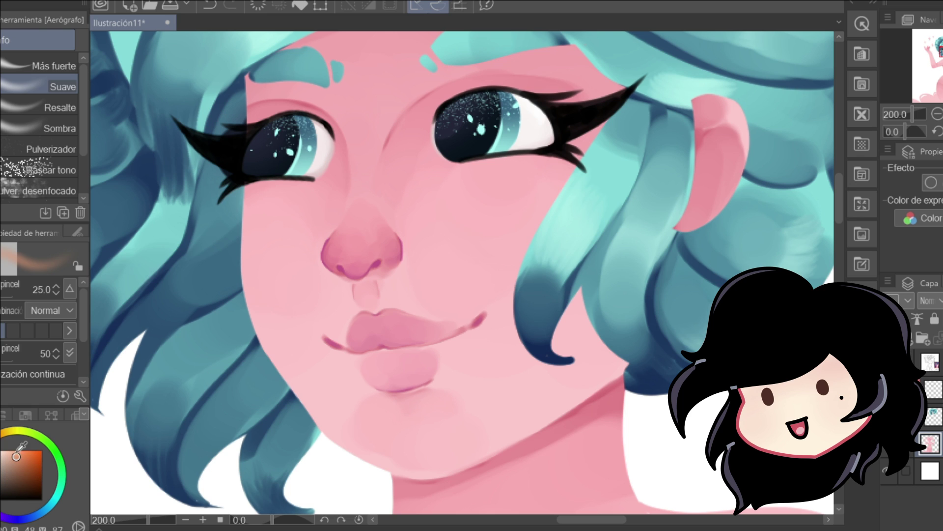
pyautogui.keyDown('alt'); pyautogui.click(286, 208); pyautogui.keyUp('alt')
pyautogui.click(1, 450)
pyautogui.press('b')
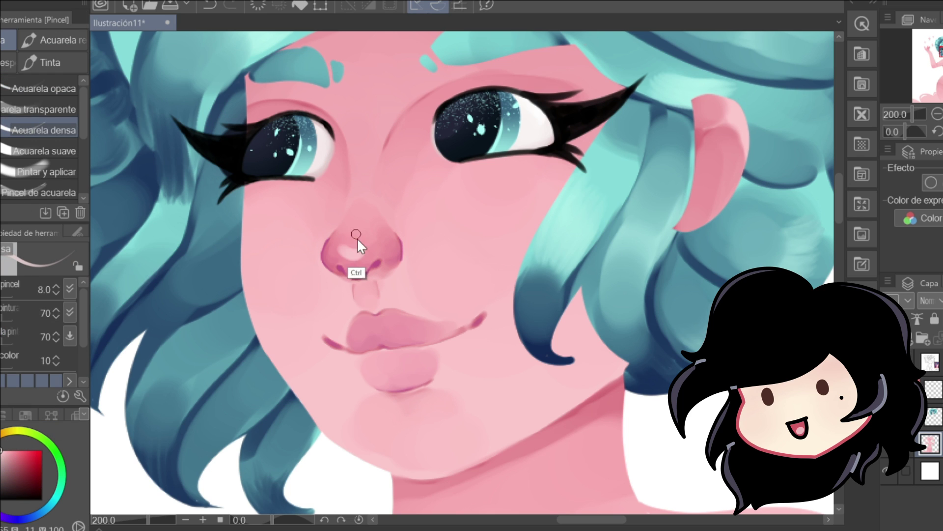
pyautogui.press('j')
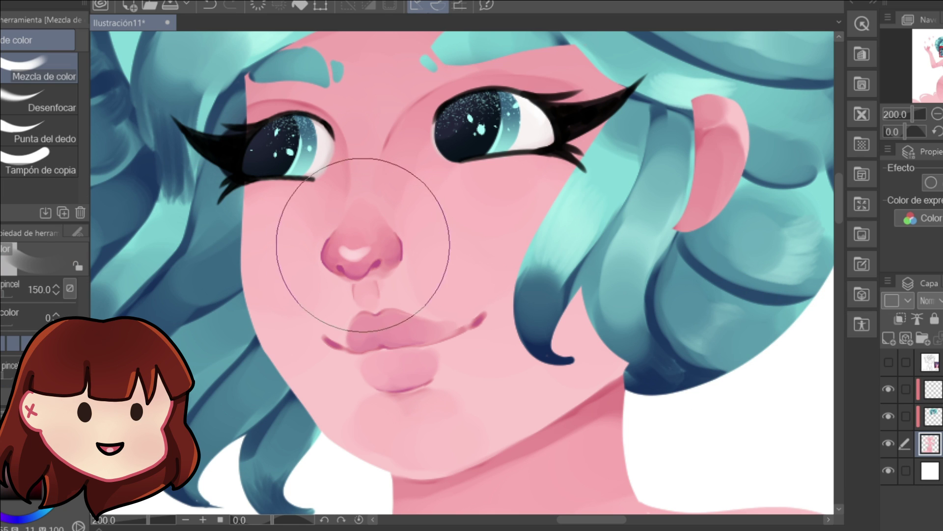
pyautogui.scroll(-3, 620, 224)
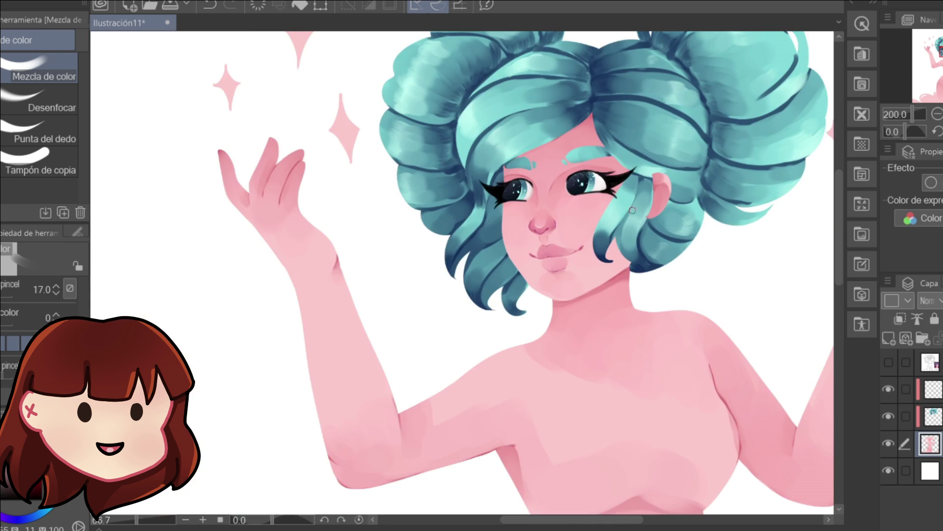
# Outline the outer edges of both nostrils with pale highlights using the dense watercolor brush at size 5.
pyautogui.scroll(3, 613, 232)
pyautogui.press('b')
pyautogui.hotkey('ctrl', 'z')
pyautogui.press(']')
pyautogui.press(']')
pyautogui.press(']')
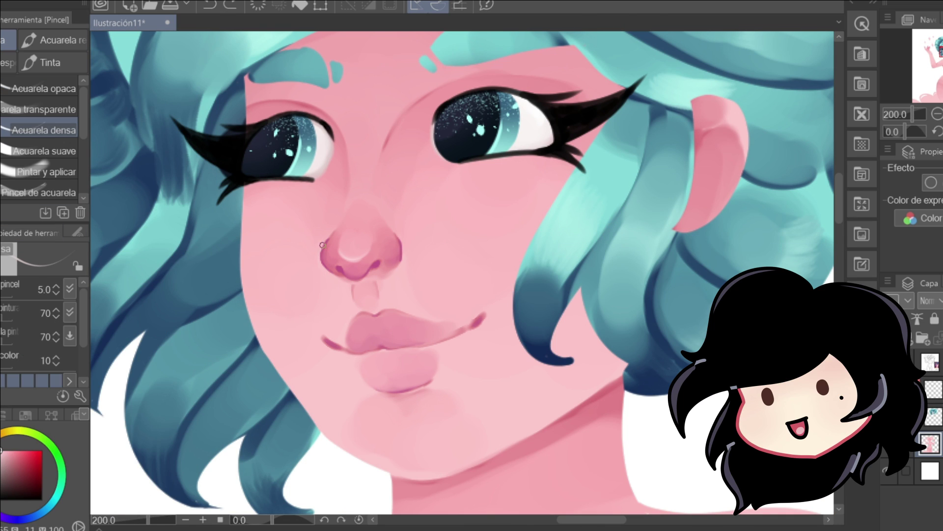
pyautogui.moveTo(401, 240); pyautogui.dragTo(407, 254)
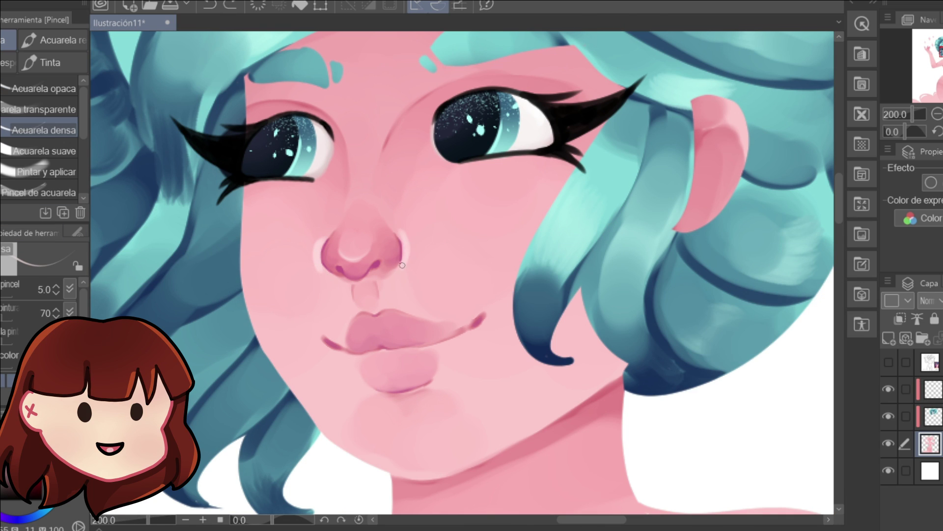
pyautogui.press('j')
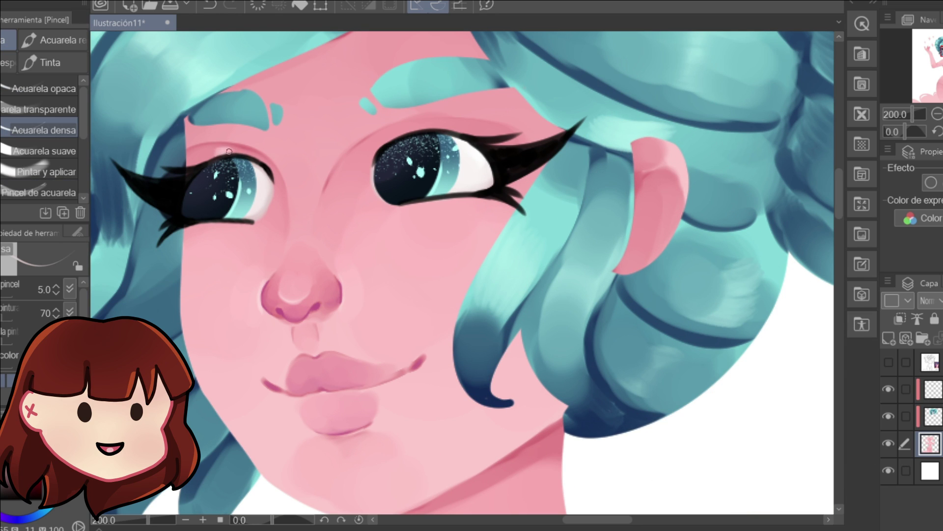
# Soften the pale highlights on both upper eyelids with the color blending tool at size 6.
pyautogui.press('j')
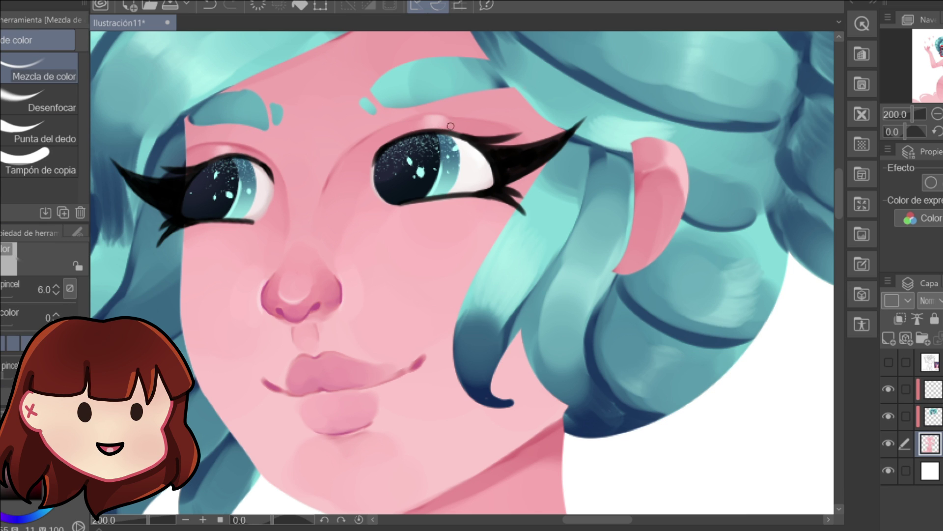
pyautogui.scroll(-3, 544, 128)
pyautogui.scroll(2, 621, 226)
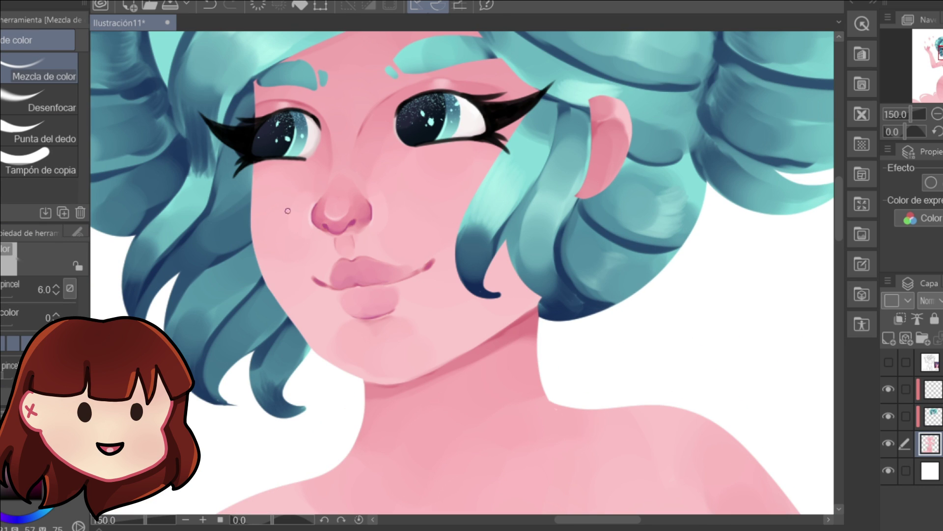
# Add pink blush to both cheeks with the soft airbrush, starting at size 60.
pyautogui.press('b')
pyautogui.press(']')
pyautogui.press(']')
pyautogui.press(']')
pyautogui.press(']')
pyautogui.press(']')
pyautogui.press(']')
pyautogui.press(']')
pyautogui.press(']')
pyautogui.press(']')
pyautogui.press(']')
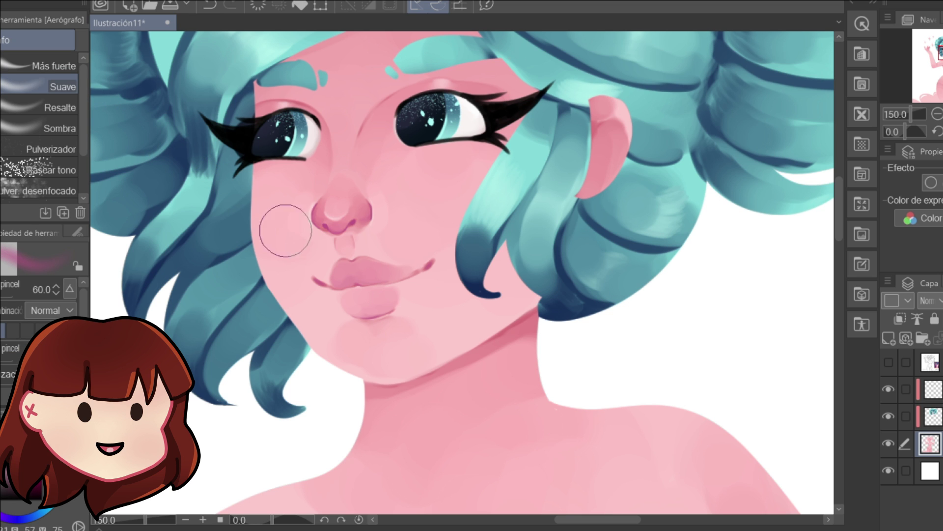
pyautogui.moveTo(275, 238)
pyautogui.mouseDown()
pyautogui.moveTo(282, 219)
pyautogui.moveTo(277, 242)
pyautogui.mouseUp()
pyautogui.moveTo(439, 170); pyautogui.dragTo(469, 182)
pyautogui.scroll(-3, 470, 182)
pyautogui.scroll(3, 610, 138)
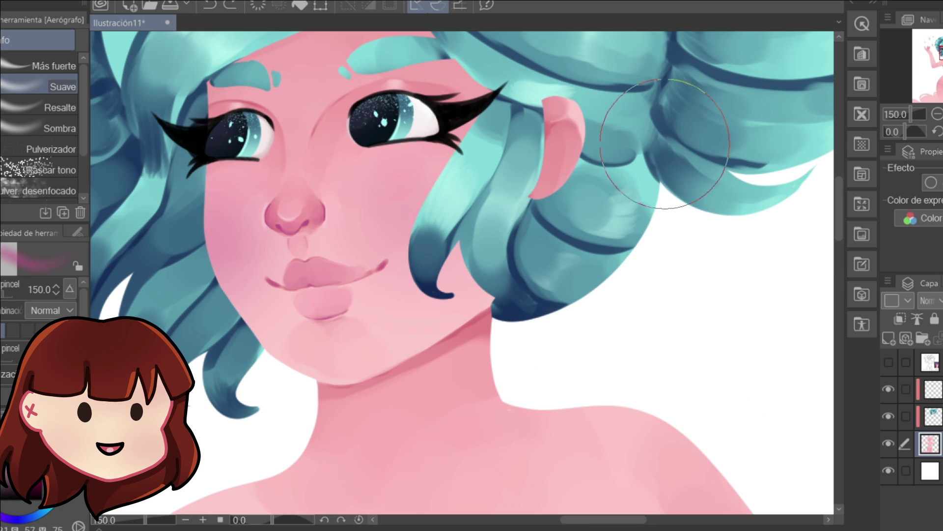
# Shade the fingers of both hands and the neck below the jaw with a reddish soft airbrush at size 150.
pyautogui.scroll(-2, 482, 318)
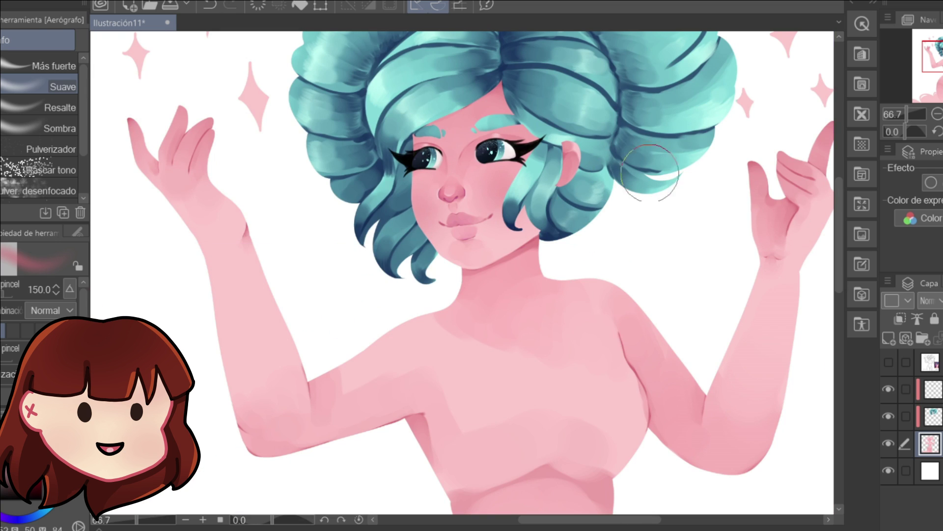
pyautogui.moveTo(840, 195); pyautogui.dragTo(839, 179)
pyautogui.moveTo(178, 167)
pyautogui.mouseDown()
pyautogui.moveTo(183, 181)
pyautogui.moveTo(134, 201)
pyautogui.mouseUp()
pyautogui.moveTo(750, 223)
pyautogui.mouseDown()
pyautogui.moveTo(762, 200)
pyautogui.moveTo(786, 211)
pyautogui.mouseUp()
pyautogui.moveTo(540, 340); pyautogui.dragTo(472, 334)
pyautogui.hotkey('ctrl', 'z')
pyautogui.hotkey('ctrl', 'z')
pyautogui.moveTo(543, 328); pyautogui.dragTo(535, 300)
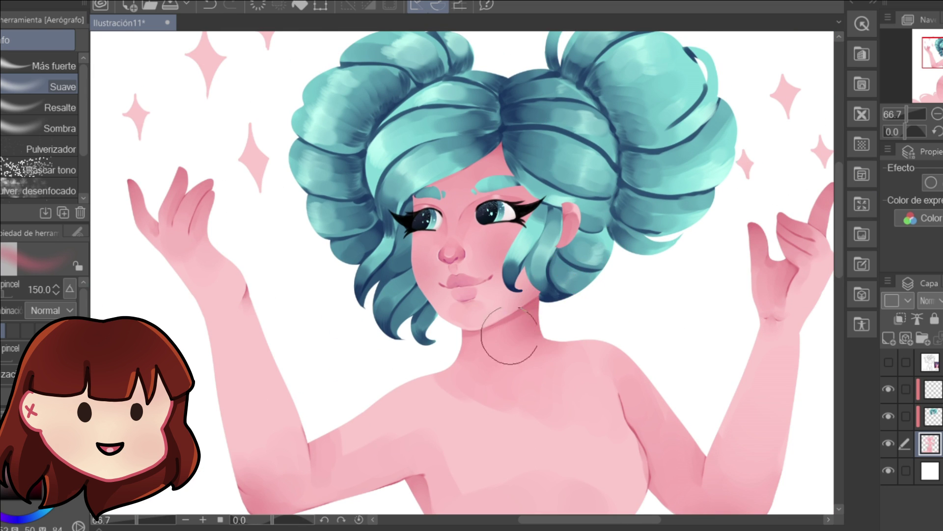
pyautogui.hotkey('ctrl', 'z')
# Try shading the ear with the soft airbrush and undo the strokes.
pyautogui.moveTo(572, 206)
pyautogui.mouseDown()
pyautogui.moveTo(574, 239)
pyautogui.moveTo(566, 228)
pyautogui.mouseUp()
pyautogui.keyDown('alt'); pyautogui.click(246, 298); pyautogui.keyUp('alt')
pyautogui.press('[')
pyautogui.press('[')
pyautogui.press('[')
pyautogui.hotkey('ctrl', 'z')
pyautogui.press(']')
pyautogui.hotkey('ctrl', 'z')
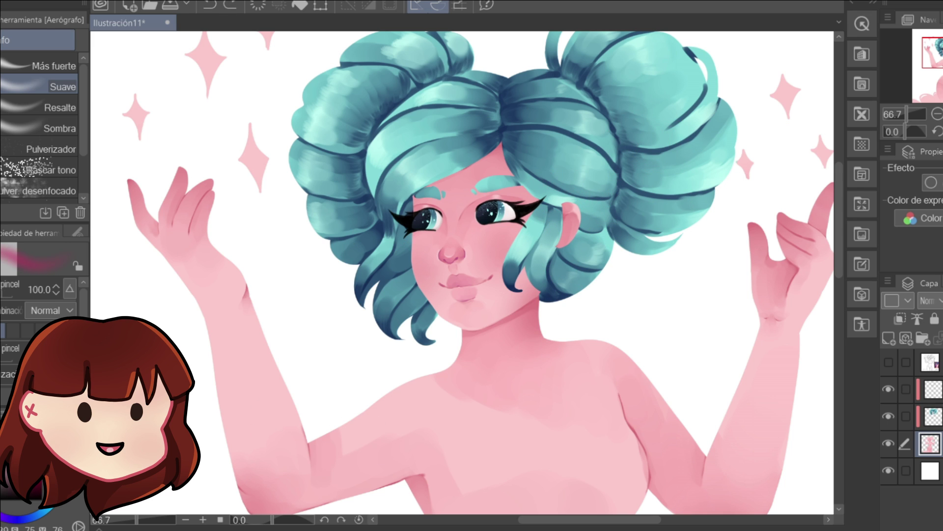
pyautogui.press(']')
pyautogui.press(']')
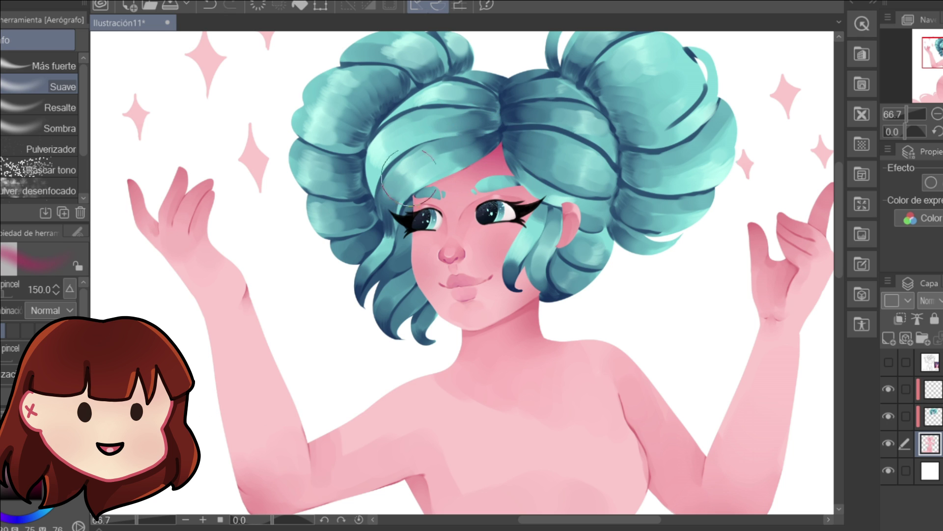
pyautogui.hotkey('ctrl', 'z')
# Shade the forehead below the hairline with the soft airbrush at size 150, using a color sampled from the neck area.
pyautogui.keyDown('alt'); pyautogui.click(524, 309); pyautogui.keyUp('alt')
pyautogui.moveTo(435, 185); pyautogui.dragTo(493, 123)
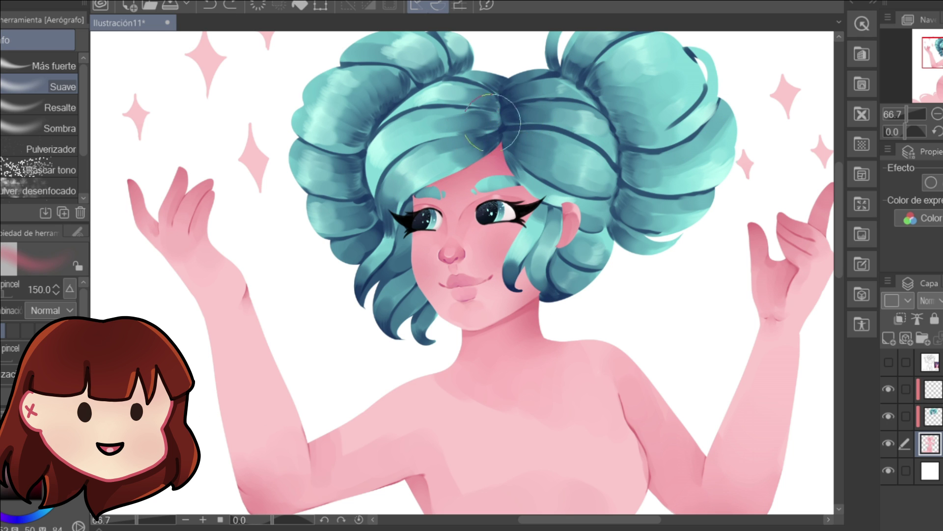
pyautogui.scroll(1, 545, 227)
pyautogui.scroll(1, 633, 206)
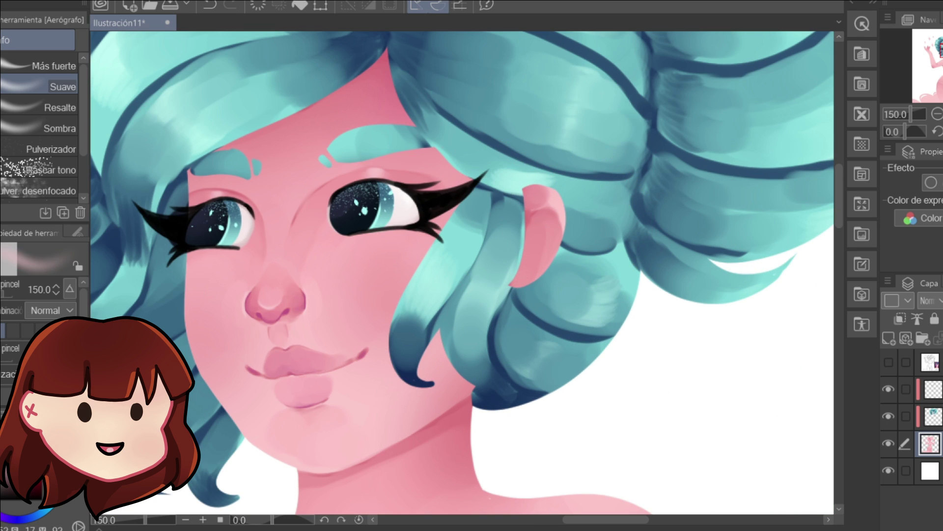
# Paint pale highlights beside the inner corners of both eyes with the size 7 watercolor brush and blend them at up to size 25.
pyautogui.press('b')
pyautogui.press(']')
pyautogui.press(']')
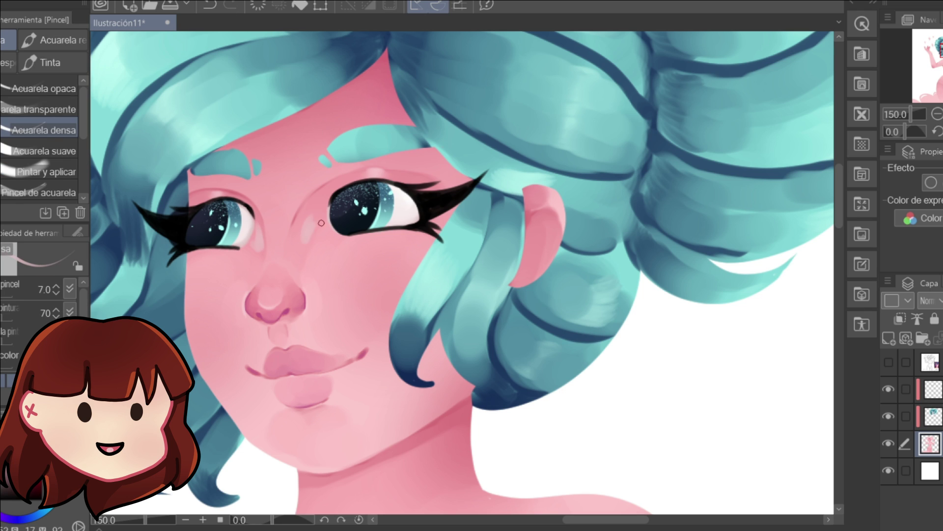
pyautogui.press('j')
pyautogui.press(']')
pyautogui.press(']')
pyautogui.press(']')
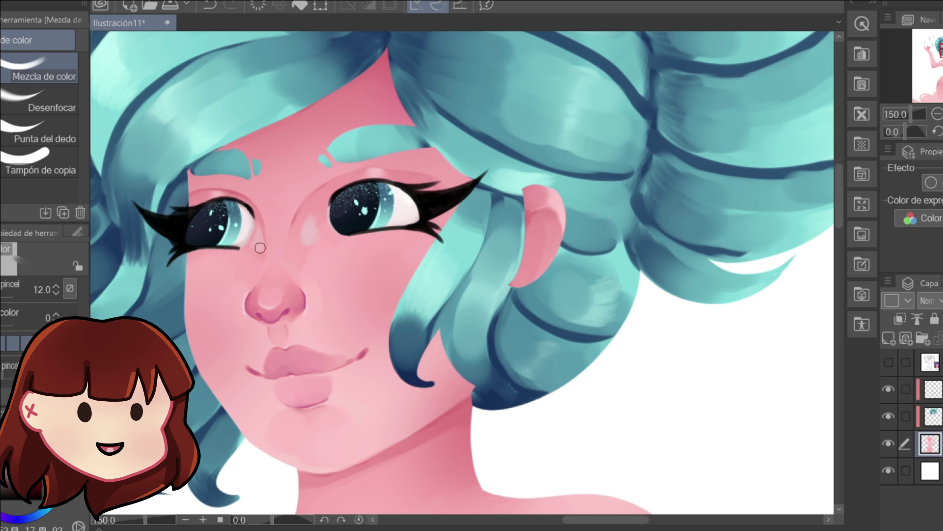
pyautogui.press(']')
pyautogui.press(']')
pyautogui.press(']')
pyautogui.press(']')
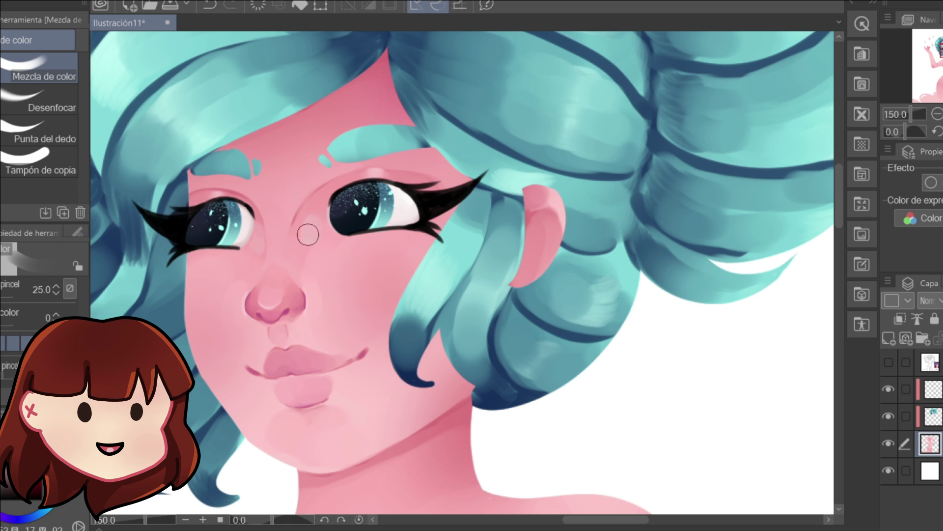
pyautogui.scroll(-3, 494, 151)
pyautogui.scroll(3, 515, 170)
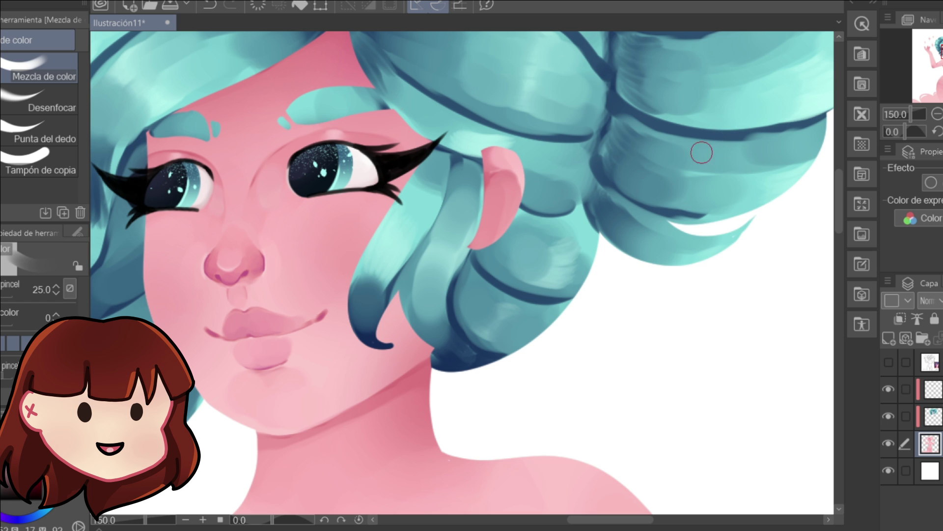
# Highlight the lips, mouth corners and nose bridge in near-white pink with the dense watercolor brush, blending the bridge highlight at size 25.
pyautogui.press('b')
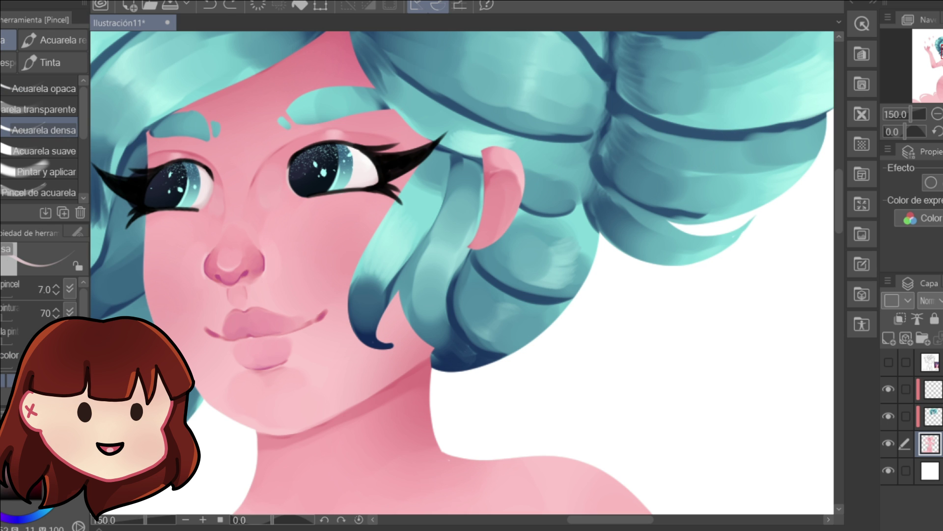
pyautogui.hotkey('ctrl', '0')
pyautogui.scroll(6, 282, 326)
pyautogui.press('[')
pyautogui.press('[')
pyautogui.press('[')
pyautogui.press('[')
pyautogui.press('[')
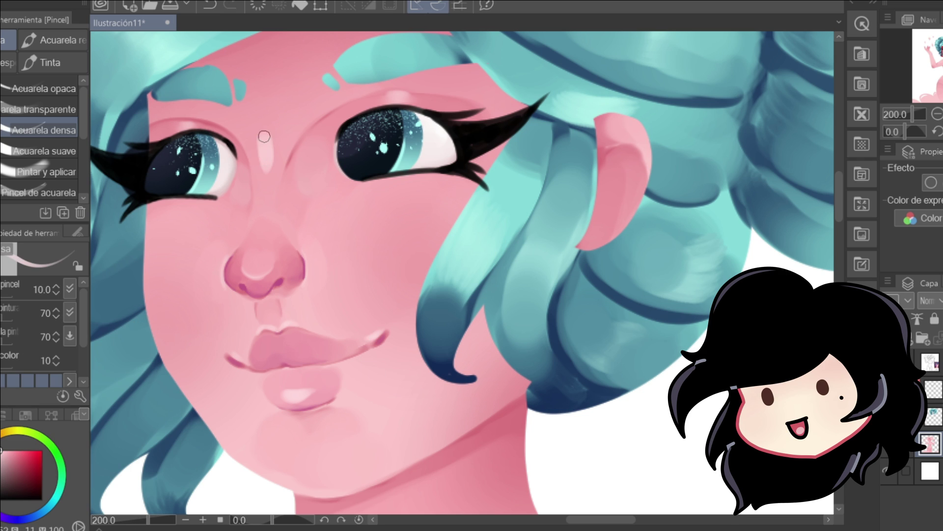
pyautogui.press('j')
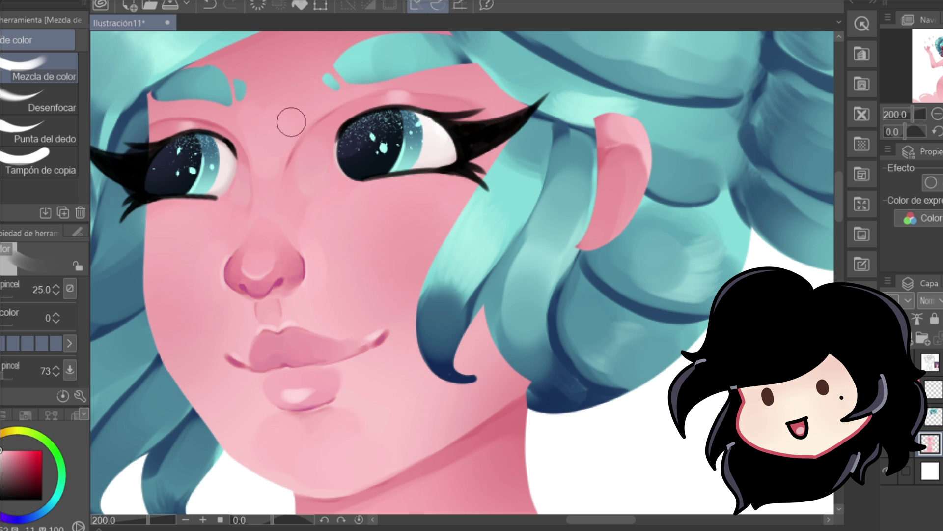
pyautogui.scroll(-2, 374, 79)
pyautogui.scroll(-2, 622, 314)
# Add thin pale highlights along the finger edges of the raised hand with the dense watercolor brush at size 5.
pyautogui.scroll(3, 381, 361)
pyautogui.press('b')
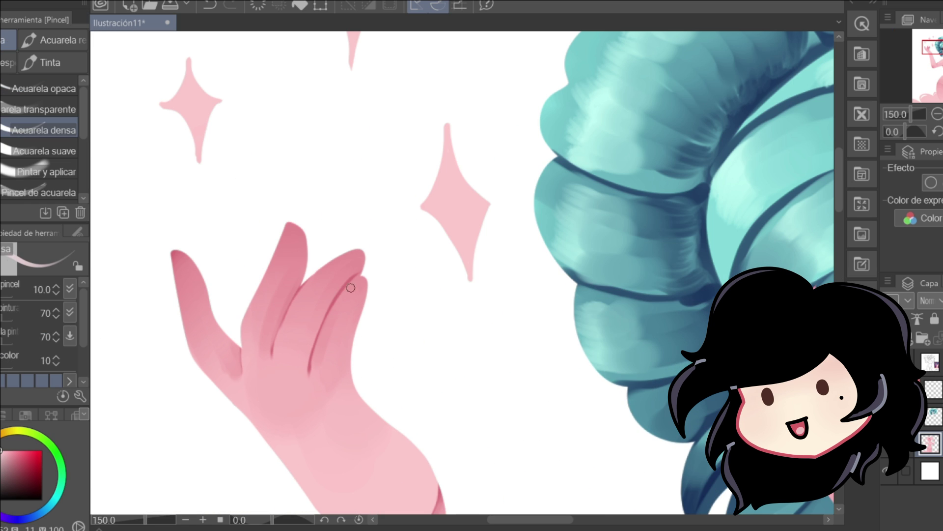
pyautogui.press('[')
pyautogui.press('[')
pyautogui.press('[')
pyautogui.press('[')
pyautogui.moveTo(364, 279); pyautogui.dragTo(331, 328)
pyautogui.hotkey('ctrl', 'z')
pyautogui.moveTo(347, 250)
pyautogui.mouseDown()
pyautogui.moveTo(280, 335)
pyautogui.moveTo(315, 274)
pyautogui.mouseUp()
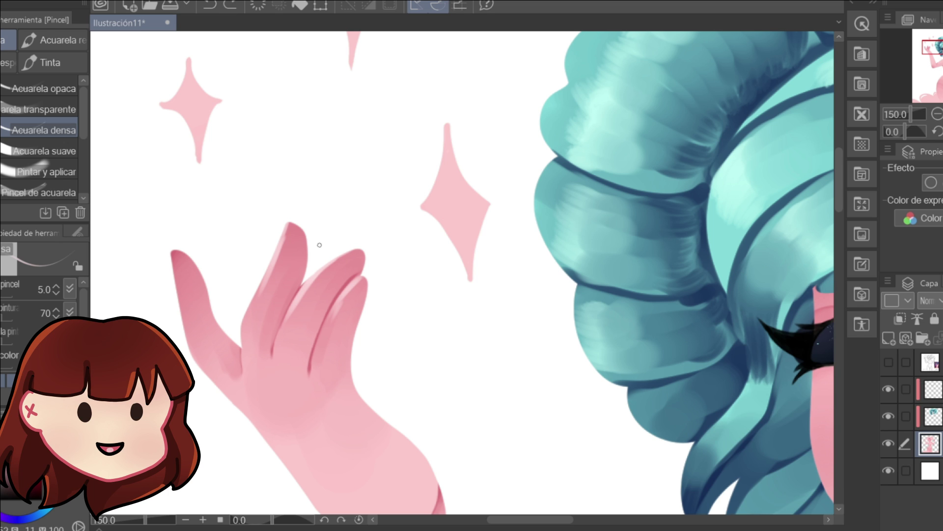
# Highlight the inner elbow crease of the raised arm and the upper edge of the other upper arm at brush size 5.
pyautogui.scroll(-10, 838, 297)
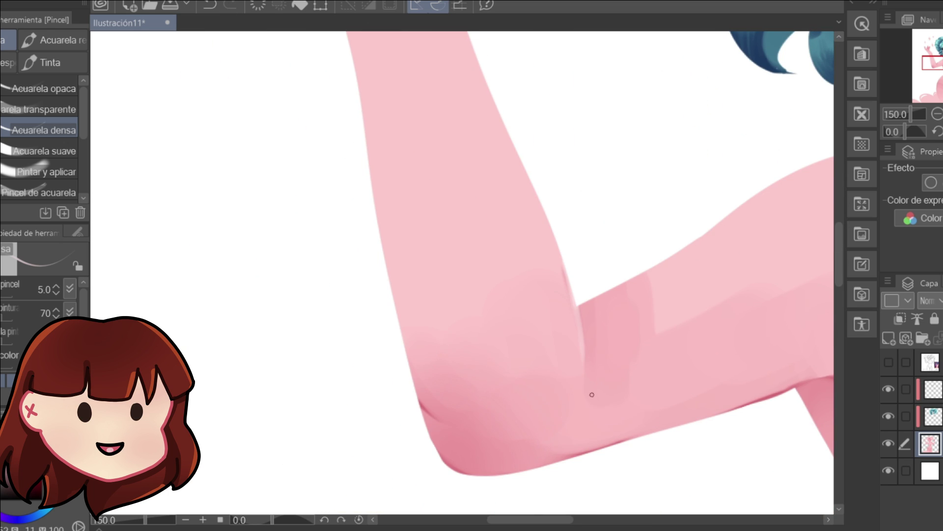
pyautogui.moveTo(541, 520); pyautogui.dragTo(623, 520)
pyautogui.moveTo(715, 236); pyautogui.dragTo(771, 307)
pyautogui.scroll(-2, 788, 289)
pyautogui.moveTo(580, 519); pyautogui.dragTo(638, 520)
pyautogui.moveTo(837, 270); pyautogui.dragTo(837, 263)
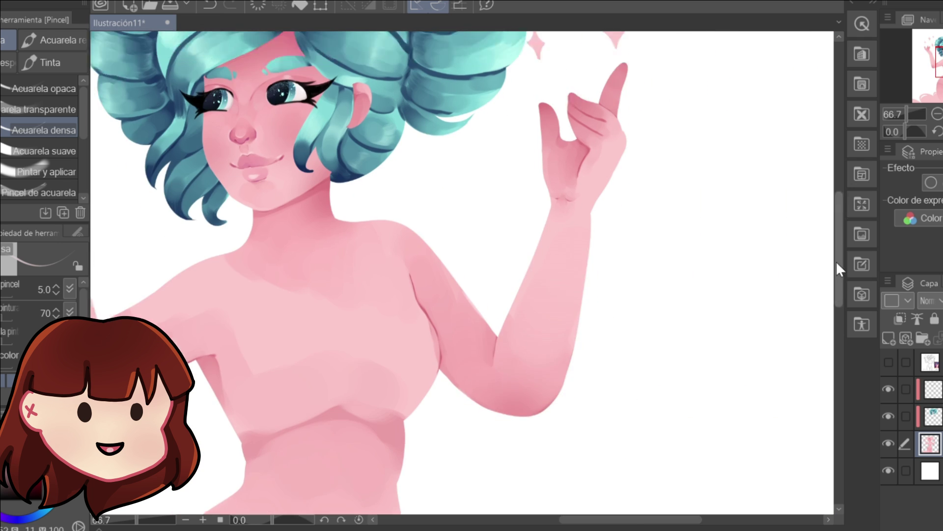
# Add thin pale highlights along the bent fingers and thumb of the other hand.
pyautogui.scroll(4, 419, 241)
pyautogui.moveTo(408, 267); pyautogui.dragTo(484, 299)
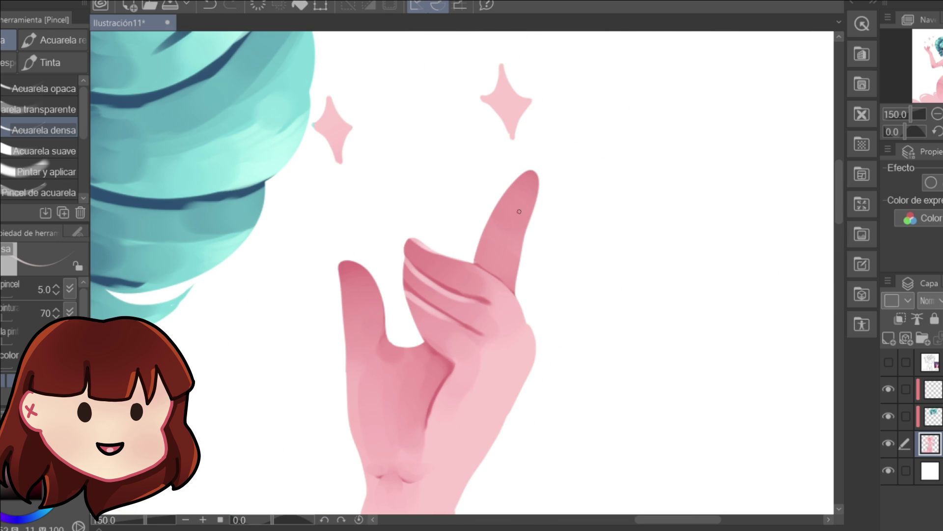
pyautogui.moveTo(345, 263); pyautogui.dragTo(382, 319)
# Sample a darker pink from the neck shadow and show the sketch layer over the abdomen.
pyautogui.scroll(-4, 688, 262)
pyautogui.moveTo(836, 240)
pyautogui.mouseDown()
pyautogui.moveTo(837, 322)
pyautogui.moveTo(837, 219)
pyautogui.mouseUp()
pyautogui.scroll(3, 419, 217)
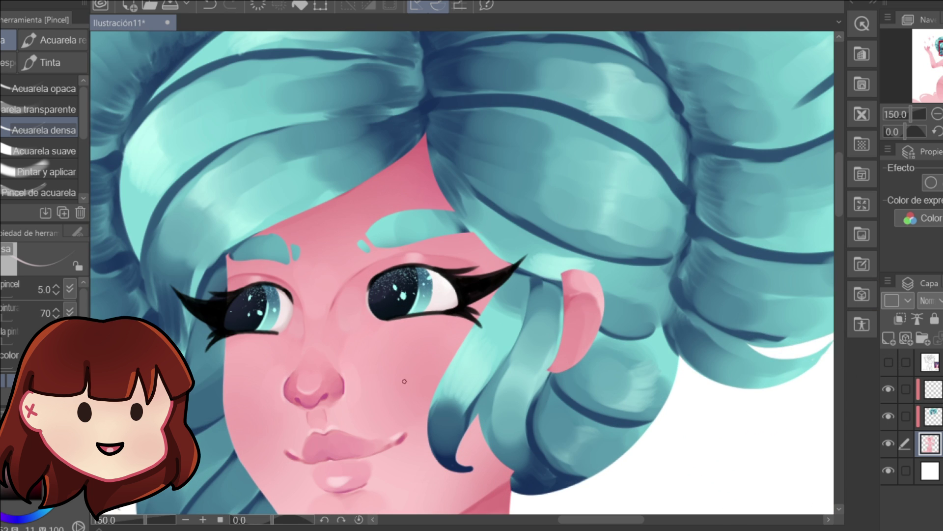
pyautogui.rightClick(490, 500)
pyautogui.moveTo(838, 177); pyautogui.dragTo(838, 324)
pyautogui.click(886, 362)
# Paint a thin curved navel line in the sampled pink, following the sketch on the belly.
pyautogui.press(']')
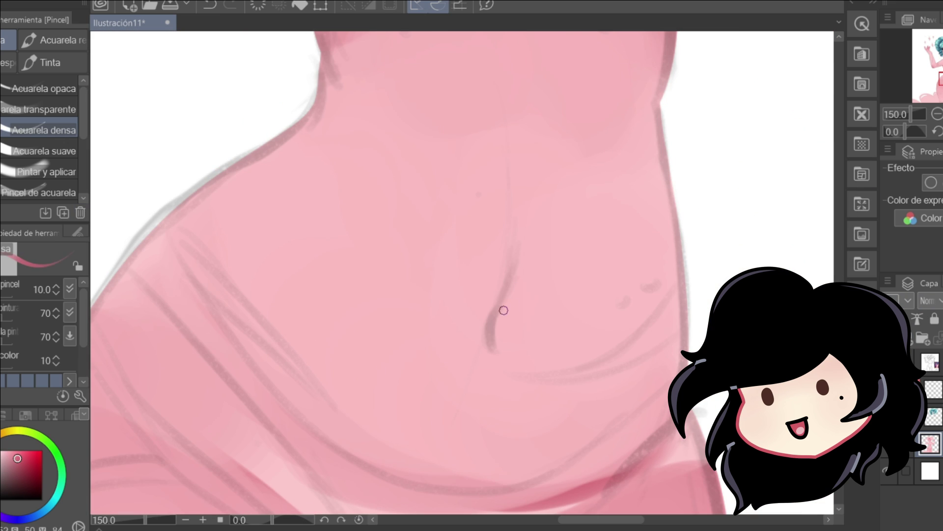
pyautogui.press('[')
pyautogui.press('[')
pyautogui.press('[')
pyautogui.moveTo(504, 307); pyautogui.dragTo(497, 348)
pyautogui.hotkey('ctrl', 'z')
pyautogui.moveTo(501, 307)
pyautogui.mouseDown()
pyautogui.moveTo(500, 350)
pyautogui.moveTo(531, 263)
pyautogui.moveTo(511, 346)
pyautogui.moveTo(533, 301)
pyautogui.moveTo(537, 237)
pyautogui.moveTo(532, 317)
pyautogui.moveTo(522, 340)
pyautogui.moveTo(539, 223)
pyautogui.mouseUp()
# Blend the navel line into the belly with the sketch layer hidden, and show the sketch again.
pyautogui.click(886, 362)
pyautogui.press('j')
pyautogui.press(']')
pyautogui.press(']')
pyautogui.press(']')
pyautogui.click(887, 362)
# Paint a broad shadow across the lower belly from hip to hip with an enlarged watercolor brush and hide the sketch layer.
pyautogui.scroll(-2, 461, 273)
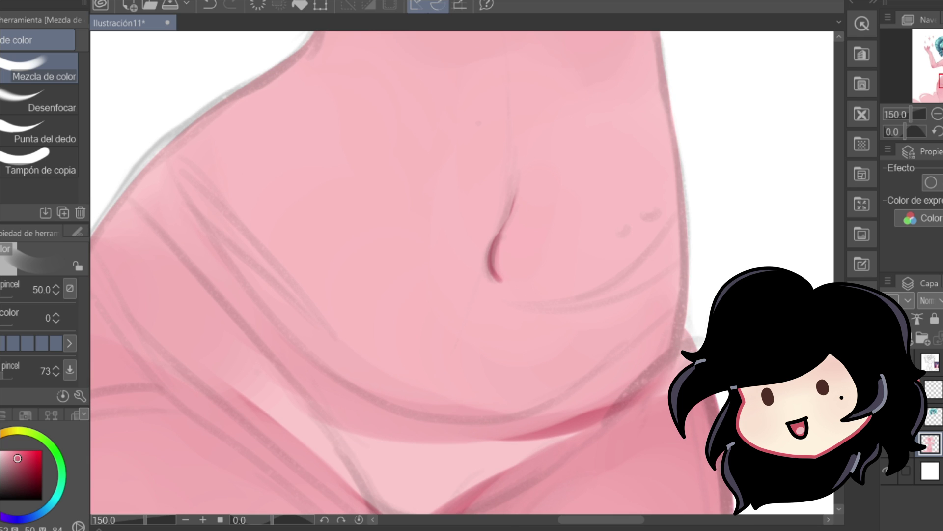
pyautogui.press('b')
pyautogui.press(']')
pyautogui.press(']')
pyautogui.press(']')
pyautogui.press(']')
pyautogui.press(']')
pyautogui.press(']')
pyautogui.press(']')
pyautogui.press(']')
pyautogui.press(']')
pyautogui.press(']')
pyautogui.press(']')
pyautogui.moveTo(206, 196)
pyautogui.mouseDown()
pyautogui.moveTo(322, 348)
pyautogui.moveTo(581, 411)
pyautogui.moveTo(616, 364)
pyautogui.moveTo(631, 360)
pyautogui.mouseUp()
pyautogui.click(887, 362)
# Blend the lower-belly shadow into the surrounding skin with an enlarged color blending tool.
pyautogui.press('j')
pyautogui.press(']')
pyautogui.press(']')
pyautogui.press(']')
pyautogui.moveTo(258, 202)
pyautogui.mouseDown()
pyautogui.moveTo(403, 368)
pyautogui.moveTo(552, 376)
pyautogui.moveTo(647, 350)
pyautogui.mouseUp()
pyautogui.hotkey('ctrl', 'z')
pyautogui.press(']')
pyautogui.press(']')
pyautogui.press(']')
pyautogui.press(']')
pyautogui.press('[')
pyautogui.press('[')
pyautogui.press('[')
pyautogui.moveTo(615, 269)
pyautogui.mouseDown()
pyautogui.moveTo(499, 314)
pyautogui.moveTo(489, 339)
pyautogui.moveTo(357, 226)
pyautogui.moveTo(430, 337)
pyautogui.moveTo(721, 284)
pyautogui.mouseUp()
# Smooth the shading across the upper abdomen with the color blending tool at size 120.
pyautogui.scroll(-2, 508, 292)
pyautogui.scroll(1, 588, 287)
pyautogui.press(']')
pyautogui.moveTo(385, 227)
pyautogui.mouseDown()
pyautogui.moveTo(383, 311)
pyautogui.moveTo(452, 277)
pyautogui.moveTo(442, 293)
pyautogui.moveTo(388, 255)
pyautogui.moveTo(493, 329)
pyautogui.moveTo(526, 286)
pyautogui.moveTo(535, 314)
pyautogui.moveTo(509, 288)
pyautogui.moveTo(546, 221)
pyautogui.moveTo(538, 325)
pyautogui.moveTo(507, 283)
pyautogui.mouseUp()
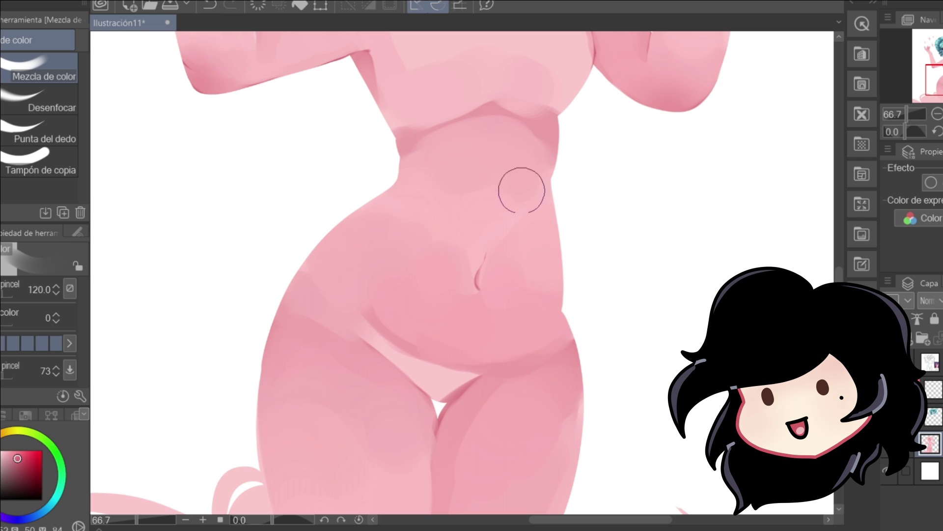
pyautogui.scroll(-3, 840, 254)
pyautogui.moveTo(838, 248); pyautogui.dragTo(838, 205)
pyautogui.scroll(4, 746, 211)
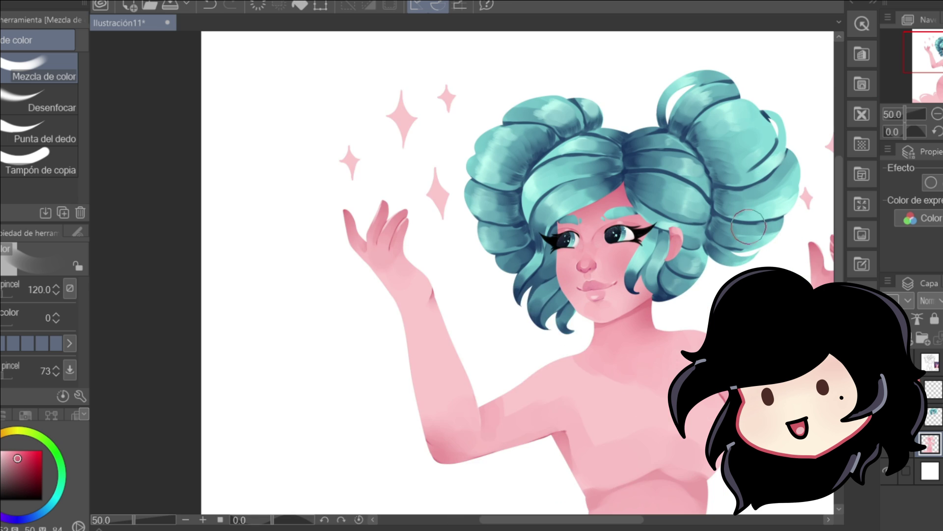
# Spray grainy white highlights on the cheeks, nose bridge and ear with the textured airbrush at size 80.
pyautogui.click(1, 450)
pyautogui.press('b')
pyautogui.moveTo(84, 146); pyautogui.dragTo(84, 168)
pyautogui.click(55, 189)
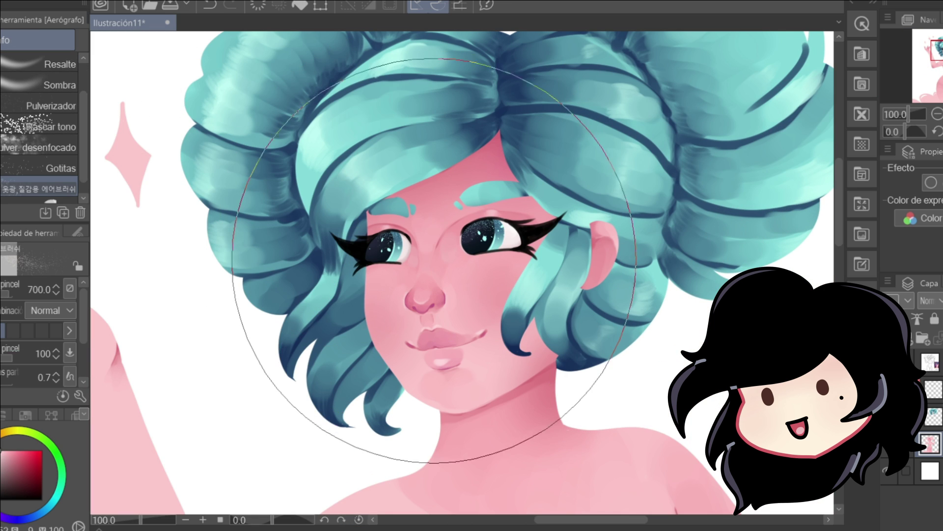
pyautogui.press('[')
pyautogui.press('[')
pyautogui.press('[')
pyautogui.press('[')
pyautogui.press('[')
pyautogui.press('[')
pyautogui.press('[')
pyautogui.press('[')
pyautogui.press('[')
pyautogui.press('[')
pyautogui.press('[')
pyautogui.moveTo(516, 265); pyautogui.dragTo(474, 271)
pyautogui.moveTo(381, 279); pyautogui.dragTo(400, 276)
pyautogui.moveTo(604, 225); pyautogui.dragTo(595, 234)
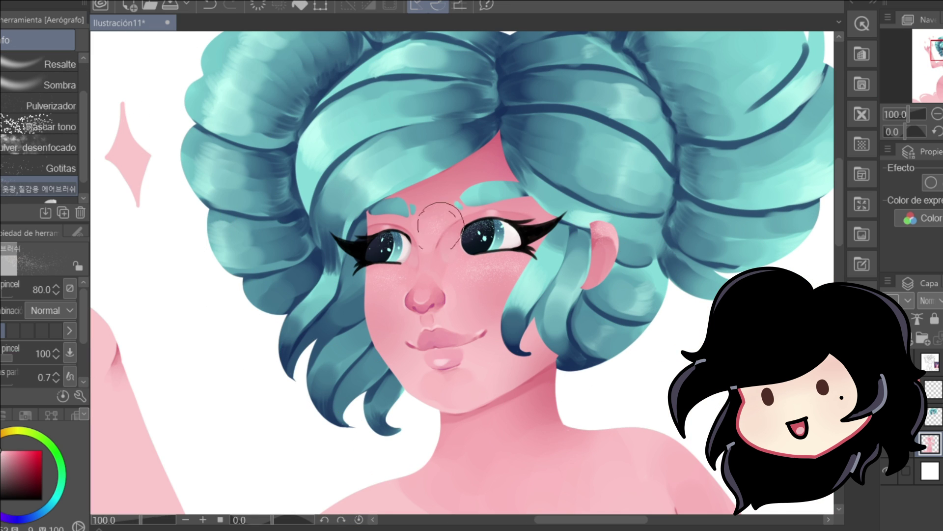
pyautogui.moveTo(417, 227); pyautogui.dragTo(574, 225)
# Spray faint grainy highlights over the hands with the textured airbrush at size 170.
pyautogui.moveTo(211, 202); pyautogui.dragTo(178, 256)
pyautogui.scroll(-2, 452, 368)
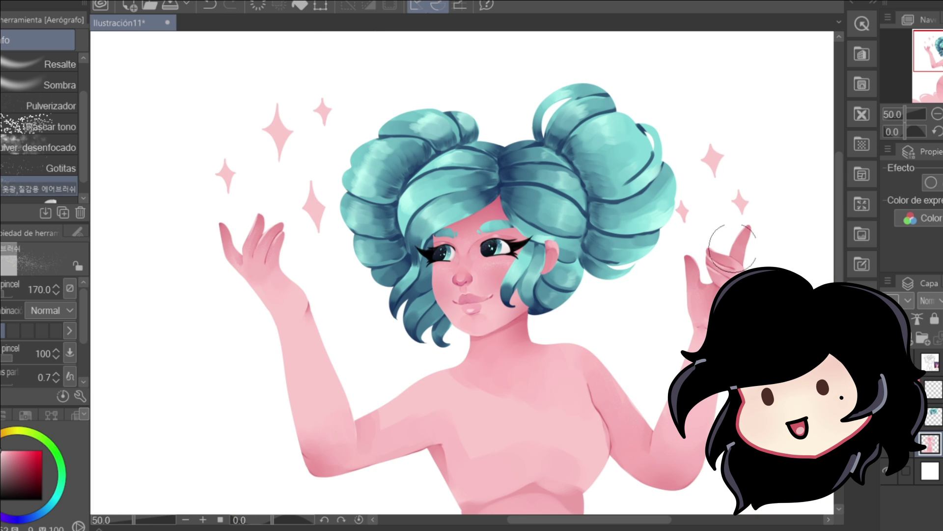
pyautogui.scroll(-2, 840, 275)
pyautogui.moveTo(841, 271); pyautogui.dragTo(841, 337)
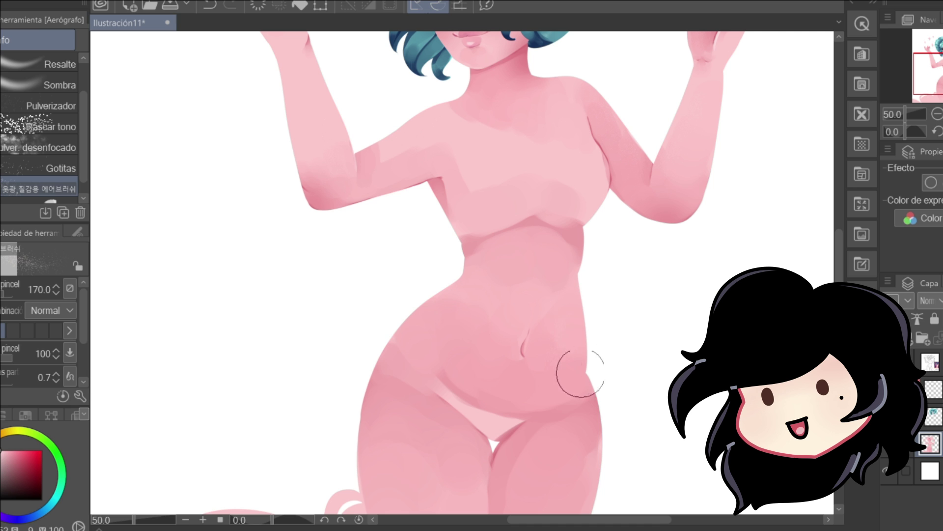
# Spray broad grainy highlights down the front of both thighs with the textured airbrush at size 300.
pyautogui.press(']')
pyautogui.press(']')
pyautogui.press(']')
pyautogui.scroll(2, 587, 327)
pyautogui.scroll(-1, 683, 275)
pyautogui.moveTo(839, 281); pyautogui.dragTo(840, 317)
pyautogui.moveTo(393, 300); pyautogui.dragTo(414, 448)
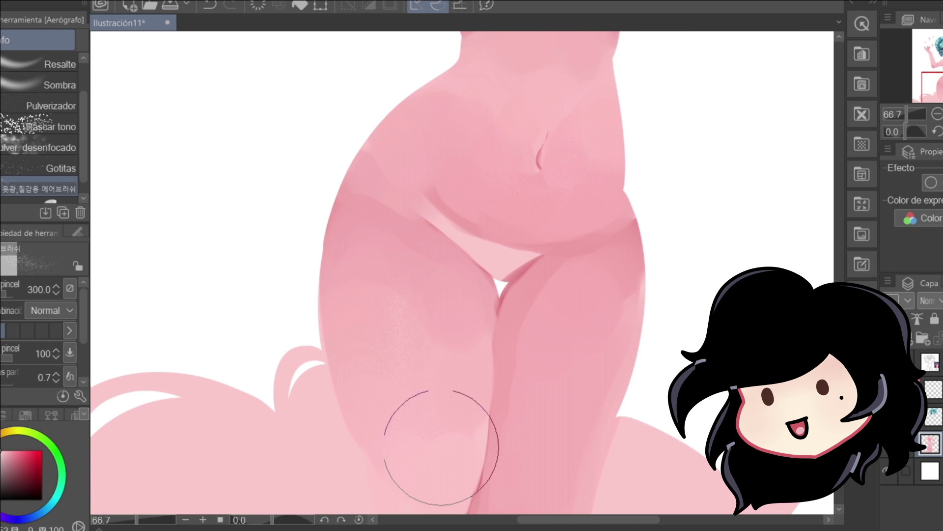
pyautogui.moveTo(572, 427); pyautogui.dragTo(603, 304)
pyautogui.moveTo(840, 315); pyautogui.dragTo(840, 311)
pyautogui.scroll(-1, 368, 370)
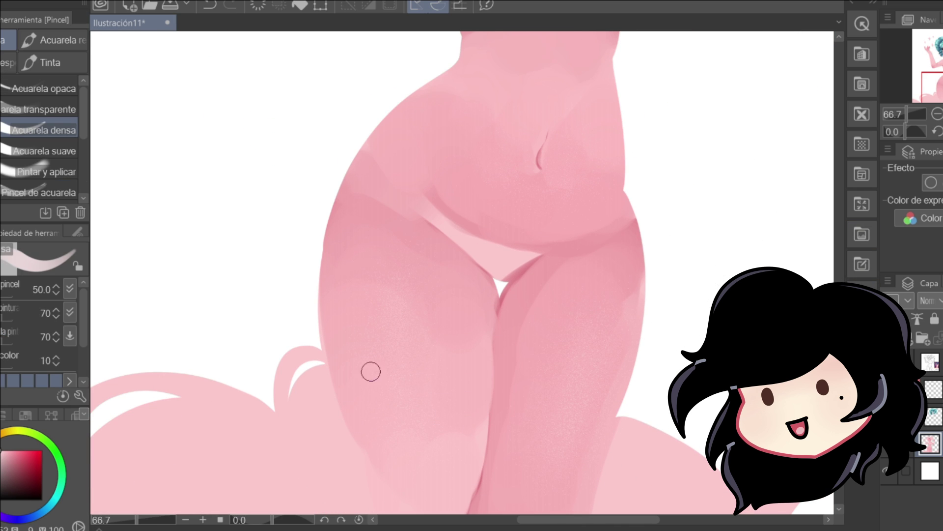
# Paint a small light highlight on each thigh and along the waist's right edge with the Acuarela densa brush at size 15.
pyautogui.press('b')
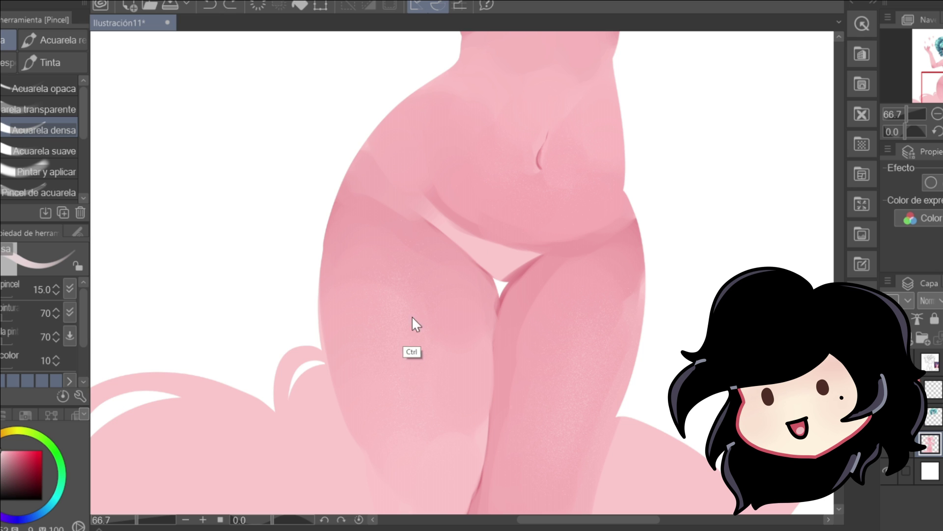
pyautogui.scroll(5, 621, 275)
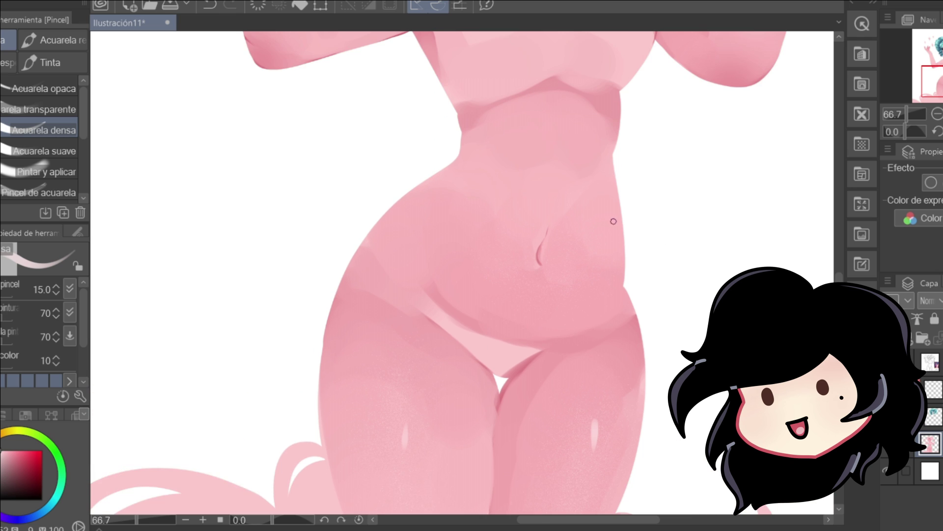
pyautogui.scroll(1, 619, 184)
pyautogui.moveTo(610, 164); pyautogui.dragTo(623, 250)
# Paint a thin light highlight just above the navel with the Acuarela densa brush at size 8.
pyautogui.press('[')
pyautogui.press('[')
pyautogui.press('[')
pyautogui.moveTo(511, 248); pyautogui.dragTo(511, 264)
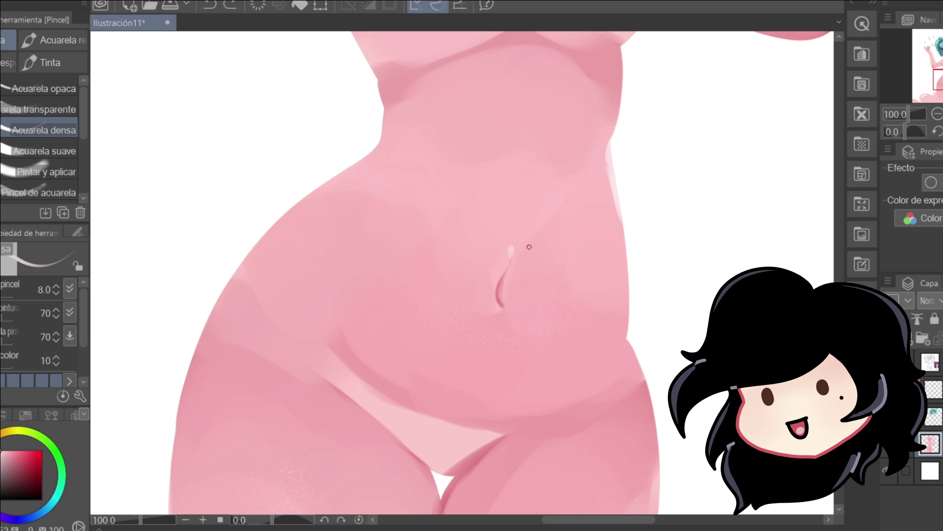
# Sample a saturated pink from the reference image and lower the sketch layer's opacity again.
pyautogui.scroll(-1, 732, 187)
pyautogui.moveTo(840, 294); pyautogui.dragTo(837, 204)
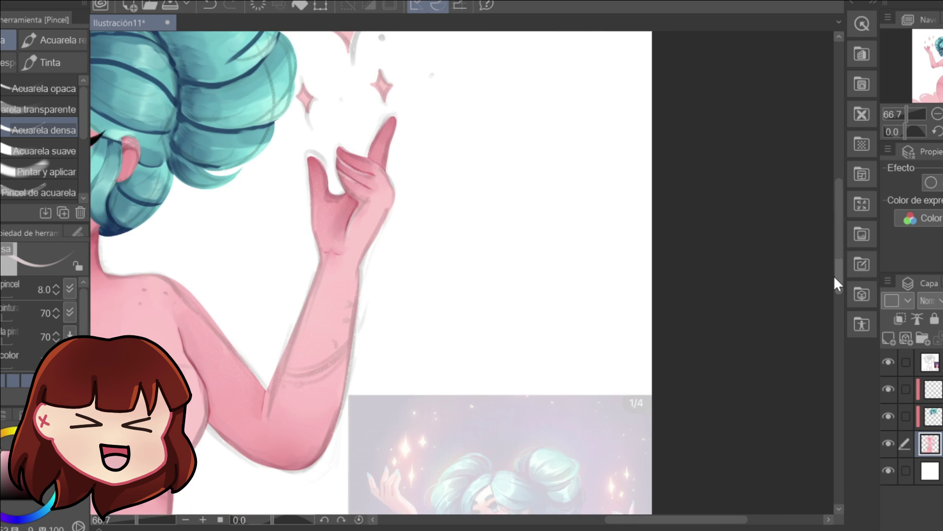
pyautogui.moveTo(833, 275); pyautogui.dragTo(839, 248)
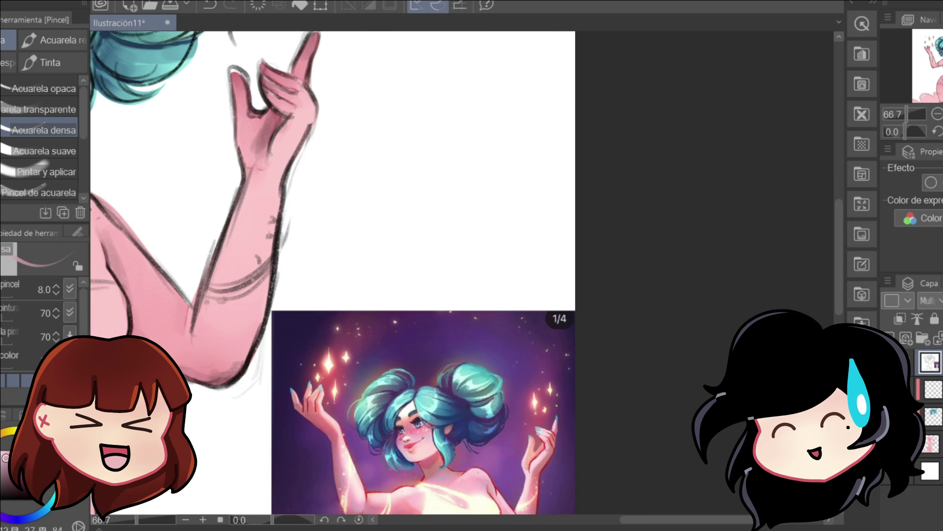
pyautogui.scroll(3, 405, 438)
pyautogui.keyDown('alt'); pyautogui.click(448, 394); pyautogui.keyUp('alt')
pyautogui.keyDown('alt'); pyautogui.click(417, 452); pyautogui.keyUp('alt')
pyautogui.scroll(-5, 559, 327)
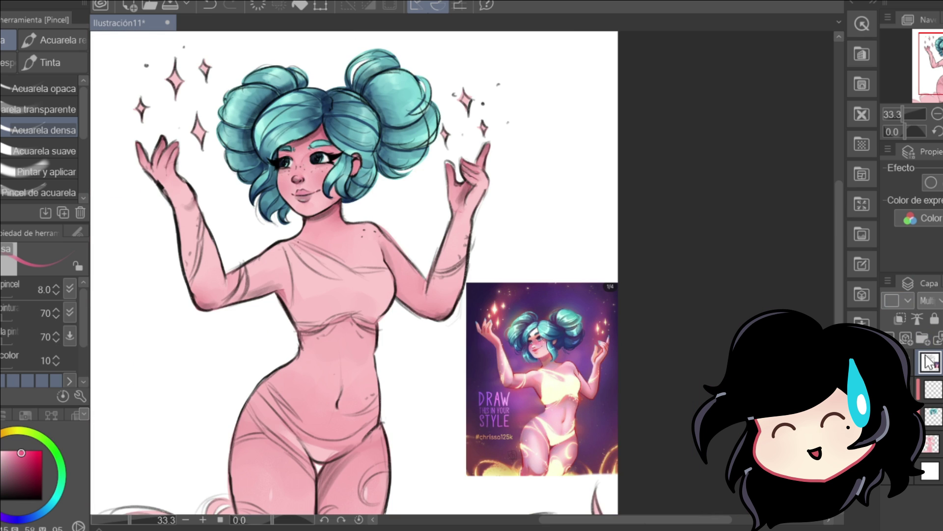
pyautogui.click(942, 300)
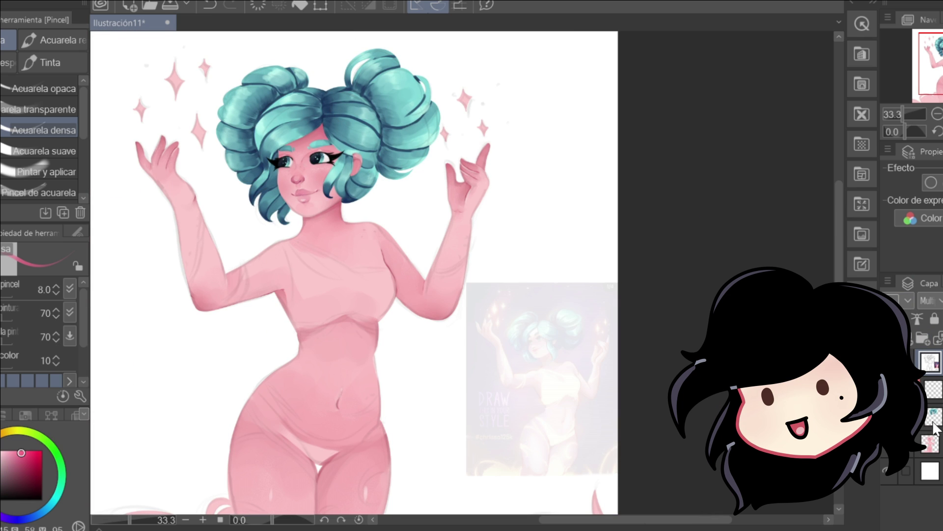
# Hide the sketch layer and add stronger pink blush to the cheeks on the skin layer with the Suave airbrush at size 150.
pyautogui.click(931, 444)
pyautogui.moveTo(839, 276); pyautogui.dragTo(839, 230)
pyautogui.scroll(2, 285, 309)
pyautogui.press('b')
pyautogui.moveTo(84, 107); pyautogui.dragTo(84, 84)
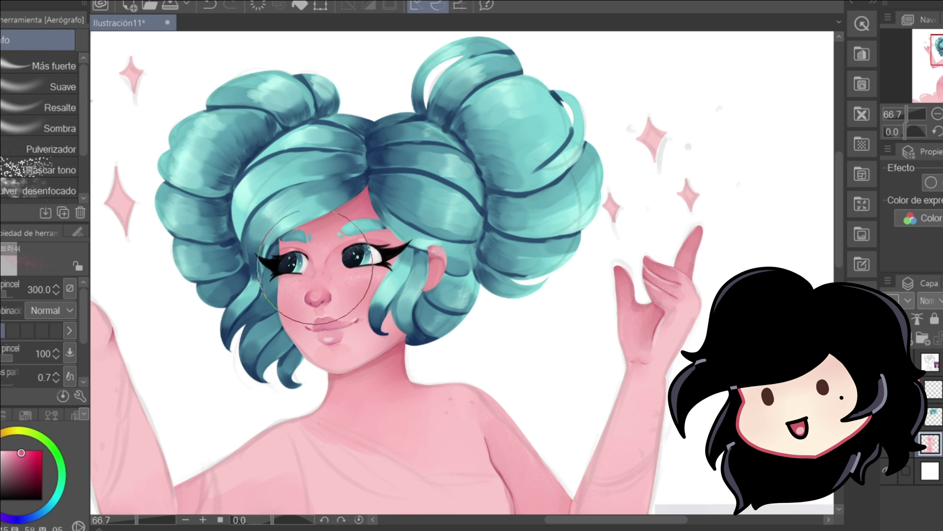
pyautogui.press('[')
pyautogui.press('[')
pyautogui.press('[')
pyautogui.press('[')
pyautogui.press('[')
pyautogui.scroll(1, 367, 288)
pyautogui.click(887, 362)
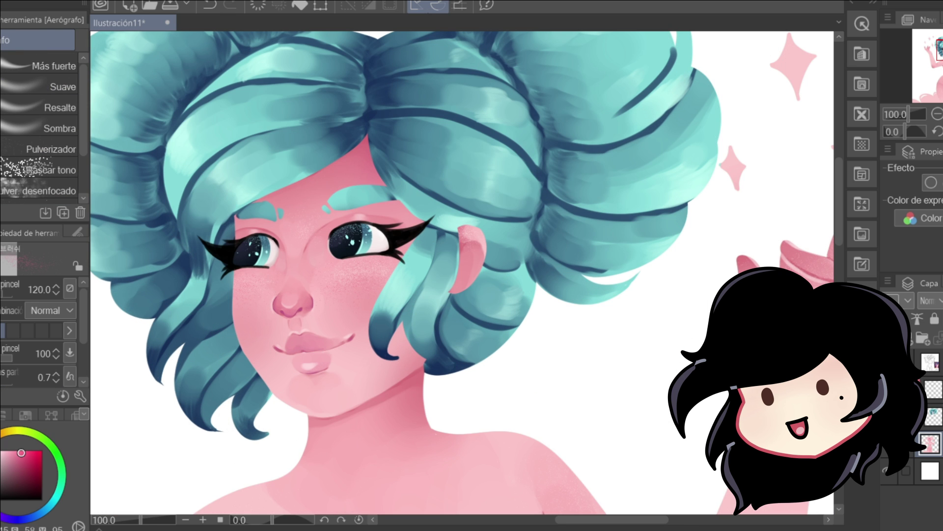
pyautogui.click(54, 87)
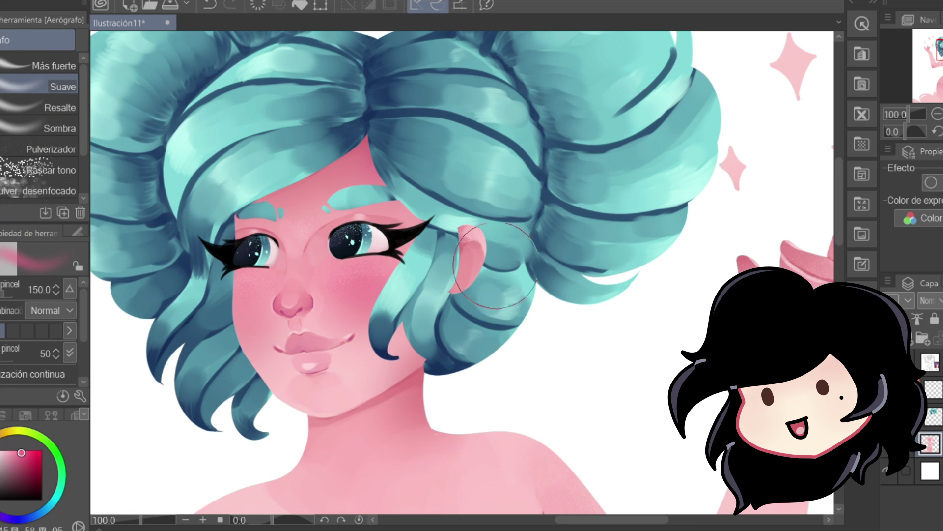
# Tint both elbows and the lower belly with the sampled pink using the Suave airbrush.
pyautogui.hotkey('ctrl', '+')
pyautogui.hotkey('ctrl', '-')
pyautogui.hotkey('ctrl', '-')
pyautogui.hotkey('ctrl', '-')
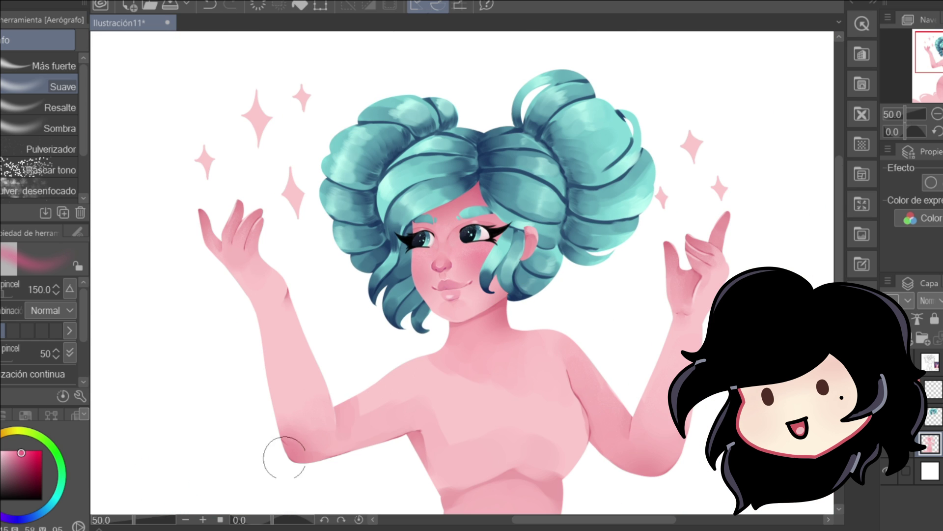
pyautogui.moveTo(840, 243); pyautogui.dragTo(840, 323)
pyautogui.press(']')
pyautogui.moveTo(532, 332)
pyautogui.mouseDown()
pyautogui.moveTo(541, 353)
pyautogui.moveTo(544, 334)
pyautogui.mouseUp()
# Undo a trial stroke on the thigh and tint both thighs pink with the Suave airbrush at size 500.
pyautogui.moveTo(839, 280); pyautogui.dragTo(839, 303)
pyautogui.moveTo(374, 418); pyautogui.dragTo(388, 435)
pyautogui.hotkey('ctrl', 'z')
pyautogui.press(']')
pyautogui.press(']')
pyautogui.press(']')
pyautogui.press(']')
pyautogui.moveTo(386, 402); pyautogui.dragTo(397, 425)
pyautogui.moveTo(530, 441); pyautogui.dragTo(533, 432)
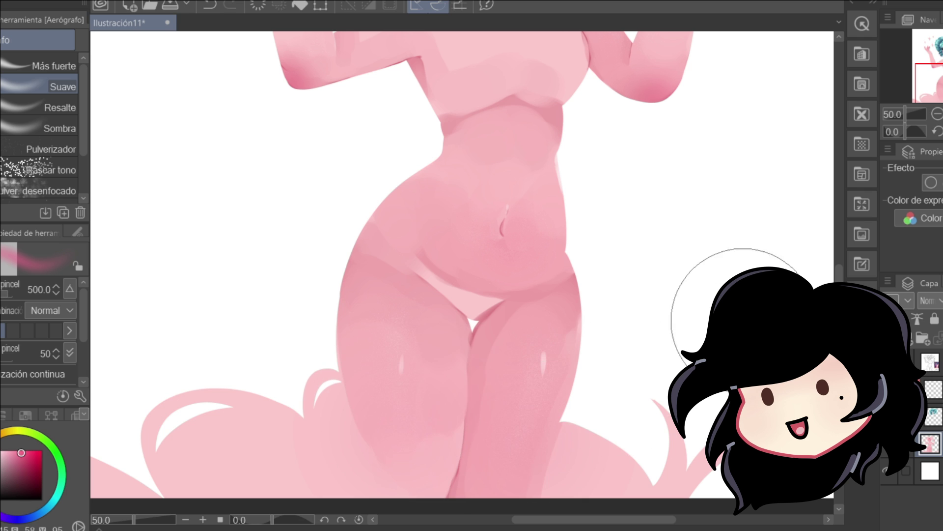
# Scatter pale yellow freckles over the cheeks, shoulders, arms and right hand with the Gotitas airbrush at size 80.
pyautogui.scroll(-2, 761, 318)
pyautogui.moveTo(841, 326); pyautogui.dragTo(841, 304)
pyautogui.moveTo(625, 521); pyautogui.dragTo(656, 521)
pyautogui.moveTo(840, 285); pyautogui.dragTo(839, 266)
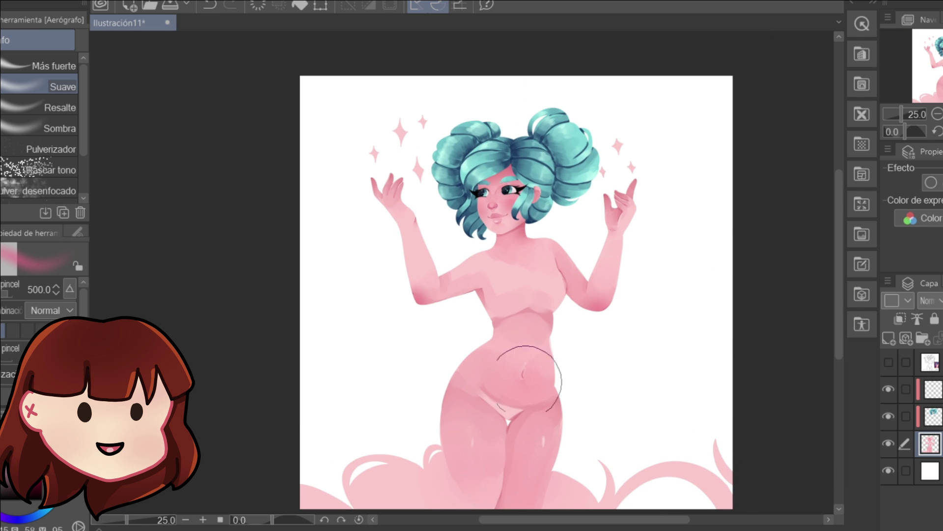
pyautogui.moveTo(83, 146); pyautogui.dragTo(82, 167)
pyautogui.scroll(-1, 82, 174)
pyautogui.click(72, 154)
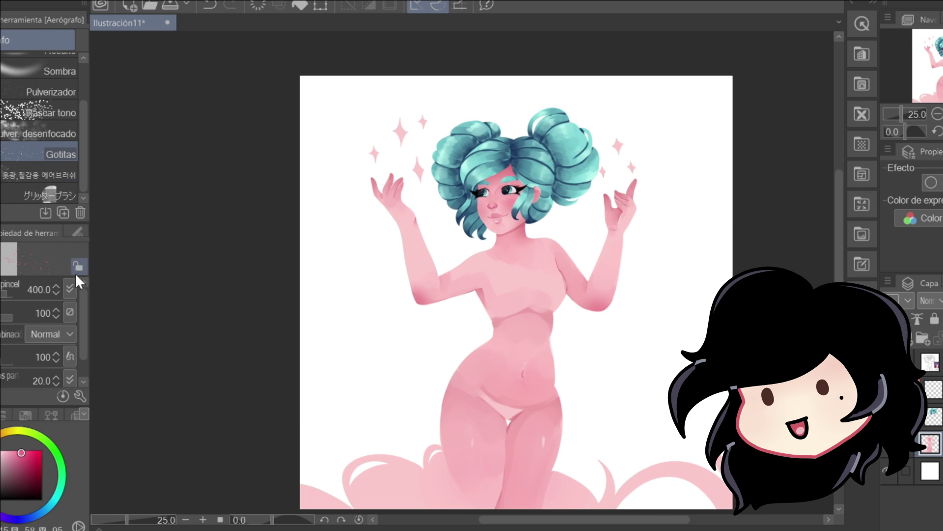
pyautogui.moveTo(1, 451); pyautogui.dragTo(8, 450)
pyautogui.scroll(3, 500, 221)
pyautogui.press('[')
pyautogui.press('[')
pyautogui.press('[')
pyautogui.press('[')
pyautogui.press('[')
pyautogui.press('[')
pyautogui.press('[')
pyautogui.press('[')
pyautogui.moveTo(511, 163); pyautogui.dragTo(544, 167)
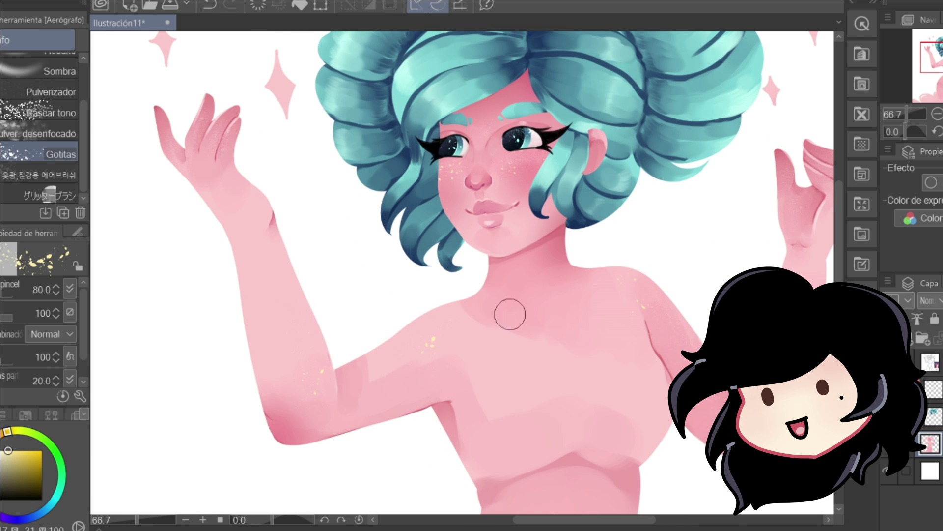
pyautogui.moveTo(543, 521); pyautogui.dragTo(559, 521)
pyautogui.moveTo(749, 210); pyautogui.dragTo(768, 189)
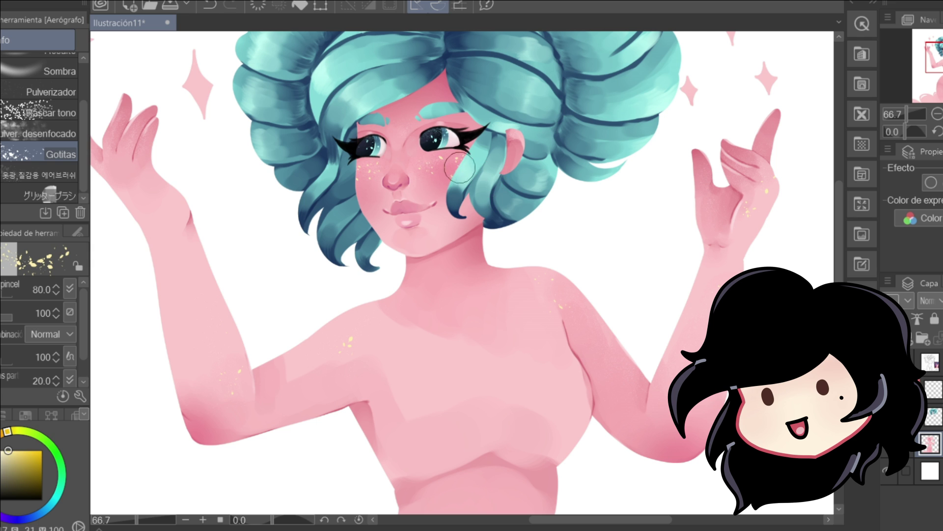
# Scatter pale yellow specks over the lower belly and both thighs with the Gotitas airbrush at size 250.
pyautogui.scroll(-1, 729, 297)
pyautogui.moveTo(840, 266); pyautogui.dragTo(840, 325)
pyautogui.press(']')
pyautogui.press(']')
pyautogui.press(']')
pyautogui.press(']')
pyautogui.press(']')
pyautogui.press(']')
pyautogui.moveTo(545, 370)
pyautogui.mouseDown()
pyautogui.moveTo(543, 358)
pyautogui.moveTo(597, 357)
pyautogui.mouseUp()
pyautogui.moveTo(840, 286); pyautogui.dragTo(840, 329)
pyautogui.moveTo(428, 306); pyautogui.dragTo(432, 319)
pyautogui.moveTo(434, 375); pyautogui.dragTo(444, 386)
pyautogui.moveTo(585, 325); pyautogui.dragTo(596, 341)
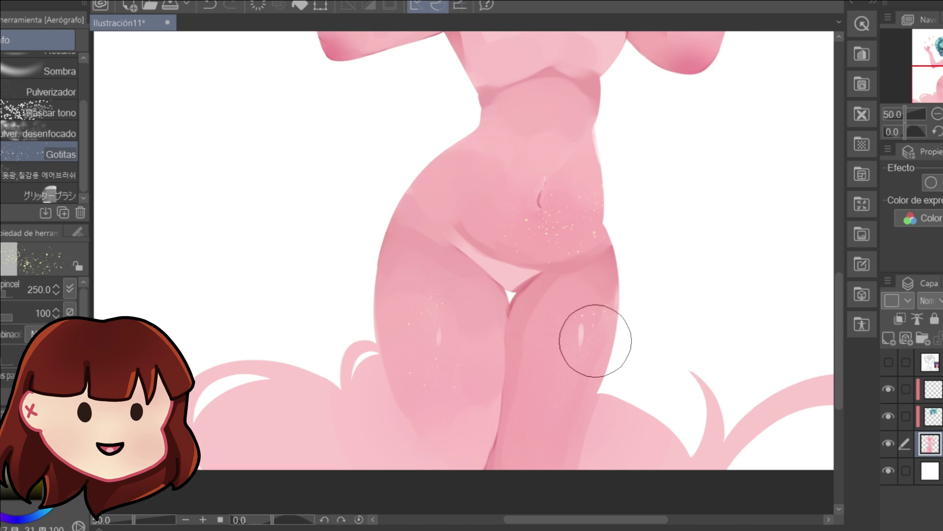
# Switch the Gotitas airbrush to dark brown at size 70, undo a trial on the face and scatter freckles on the shoulder.
pyautogui.moveTo(840, 299); pyautogui.dragTo(838, 175)
pyautogui.scroll(2, 572, 289)
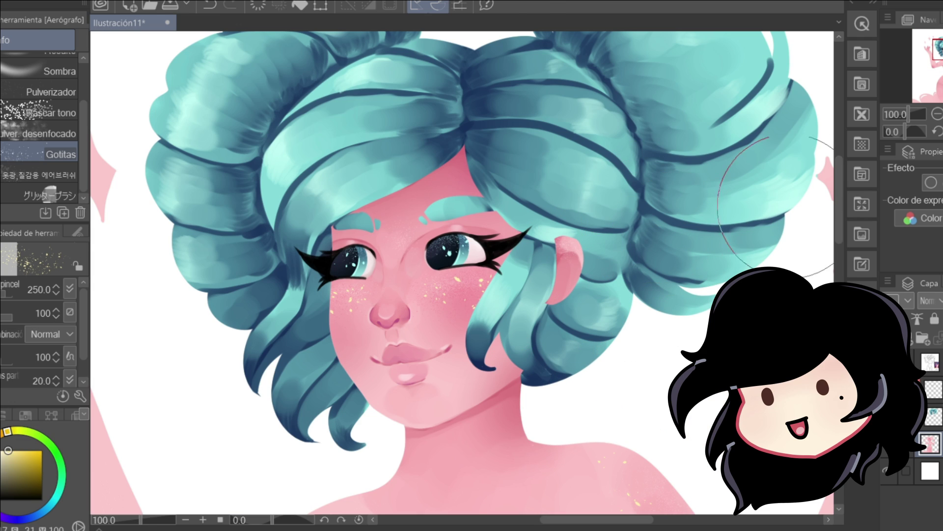
pyautogui.click(2, 435)
pyautogui.click(27, 484)
pyautogui.click(413, 319)
pyautogui.hotkey('ctrl', 'z')
pyautogui.press('[')
pyautogui.press('[')
pyautogui.press('[')
pyautogui.press('[')
pyautogui.press('[')
pyautogui.press('[')
pyautogui.press('[')
pyautogui.moveTo(572, 460); pyautogui.dragTo(582, 462)
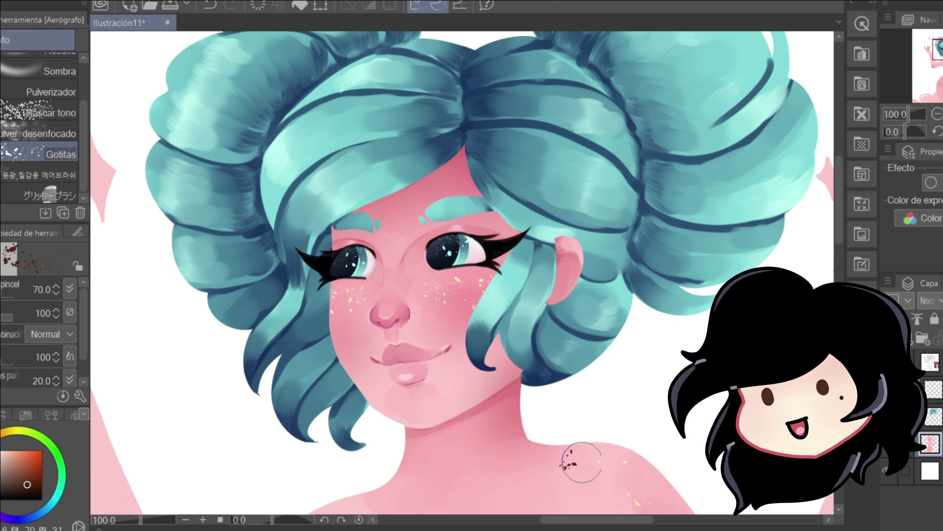
# Scatter more dark brown freckles along the arms, torso and thighs with the Gotitas airbrush.
pyautogui.scroll(-2, 531, 448)
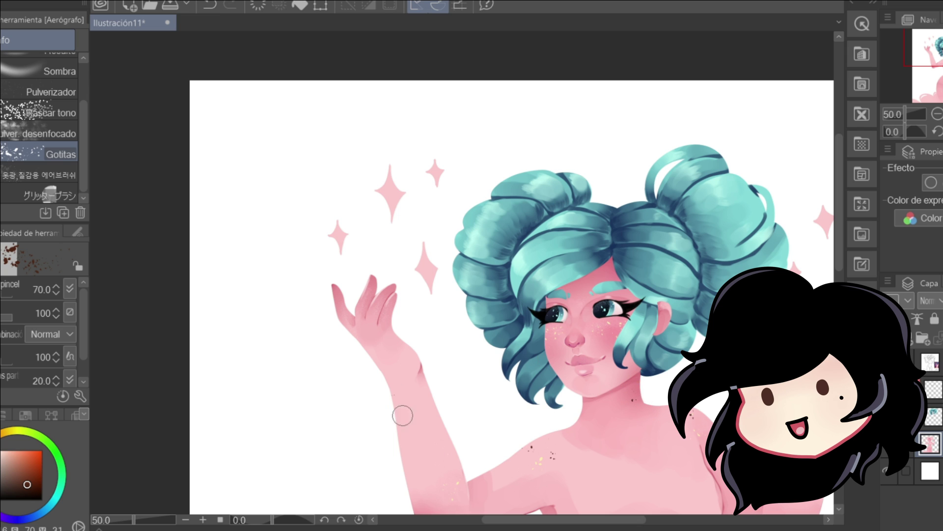
pyautogui.moveTo(403, 415); pyautogui.dragTo(407, 432)
pyautogui.moveTo(839, 260); pyautogui.dragTo(839, 301)
pyautogui.moveTo(571, 520); pyautogui.dragTo(624, 519)
pyautogui.scroll(-5, 515, 352)
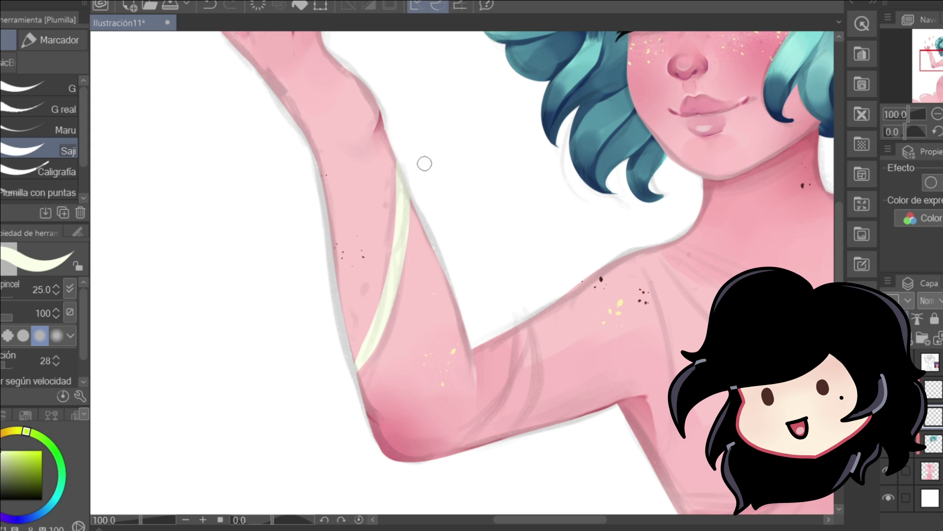
# Paint a curved cream band around the left upper arm with the Saji pen at size 25, undoing the extra stroke.
pyautogui.moveTo(517, 322)
pyautogui.mouseDown()
pyautogui.moveTo(461, 450)
pyautogui.moveTo(494, 442)
pyautogui.mouseUp()
pyautogui.moveTo(527, 307)
pyautogui.mouseDown()
pyautogui.moveTo(509, 437)
pyautogui.moveTo(561, 349)
pyautogui.mouseUp()
pyautogui.hotkey('ctrl', 'z')
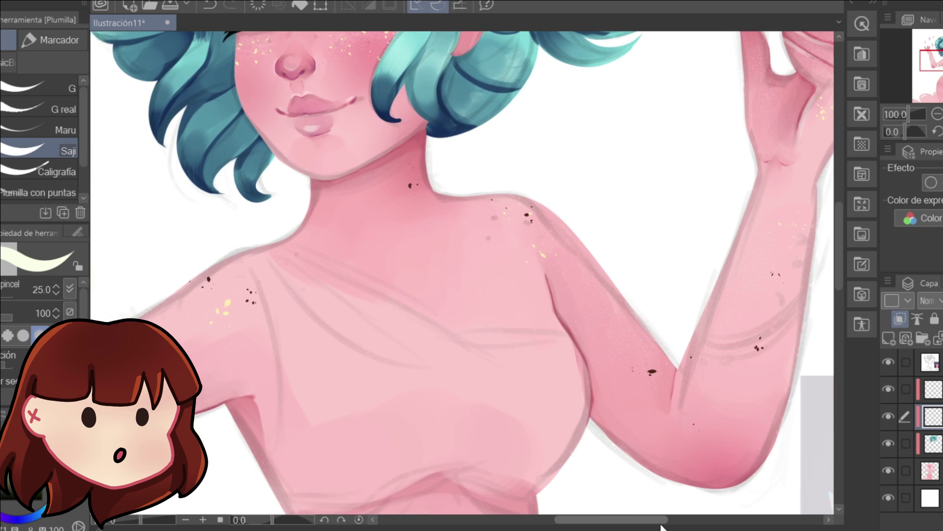
# Paint the top's cream diagonal neckline from the left shoulder across the chest, following the sketch and undoing faulty strokes.
pyautogui.moveTo(661, 524); pyautogui.dragTo(663, 524)
pyautogui.moveTo(246, 244); pyautogui.dragTo(543, 347)
pyautogui.hotkey('ctrl', 'z')
pyautogui.moveTo(249, 246)
pyautogui.mouseDown()
pyautogui.moveTo(290, 287)
pyautogui.moveTo(555, 351)
pyautogui.mouseUp()
pyautogui.moveTo(464, 342)
pyautogui.mouseDown()
pyautogui.moveTo(579, 347)
pyautogui.moveTo(548, 336)
pyautogui.mouseUp()
pyautogui.hotkey('ctrl', 'z')
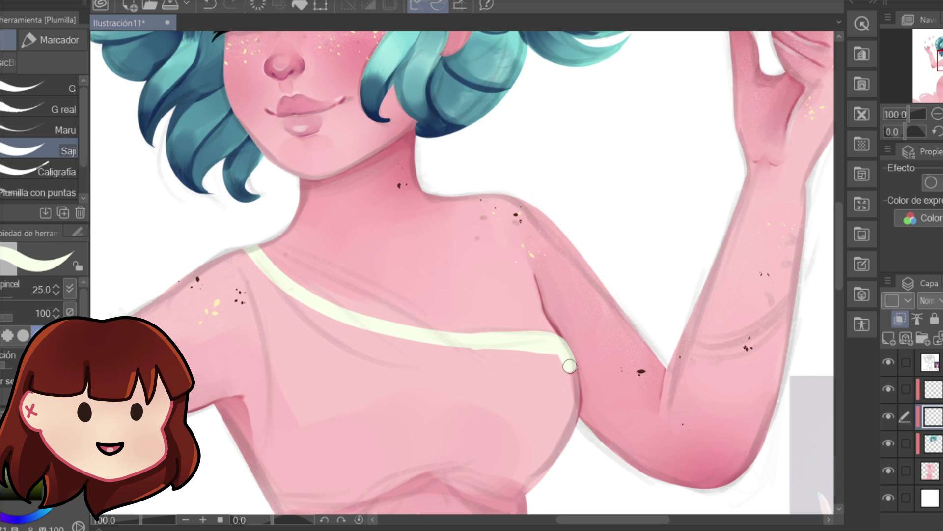
# Outline both sides of the one-shoulder top and its lower hem under the bust in cream.
pyautogui.moveTo(570, 366); pyautogui.dragTo(569, 436)
pyautogui.hotkey('ctrl', 'z')
pyautogui.hotkey('ctrl', 'z')
pyautogui.moveTo(564, 334)
pyautogui.mouseDown()
pyautogui.moveTo(576, 340)
pyautogui.moveTo(572, 375)
pyautogui.mouseUp()
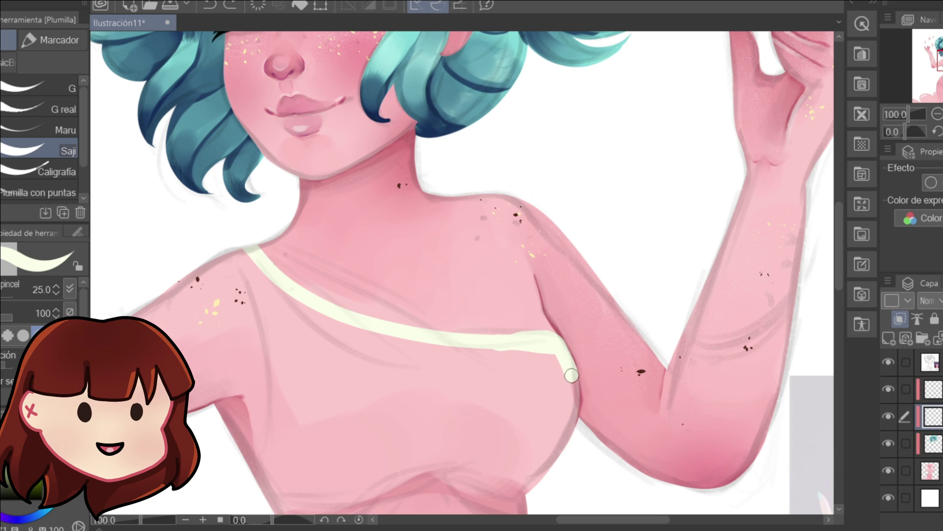
pyautogui.moveTo(242, 247); pyautogui.dragTo(256, 451)
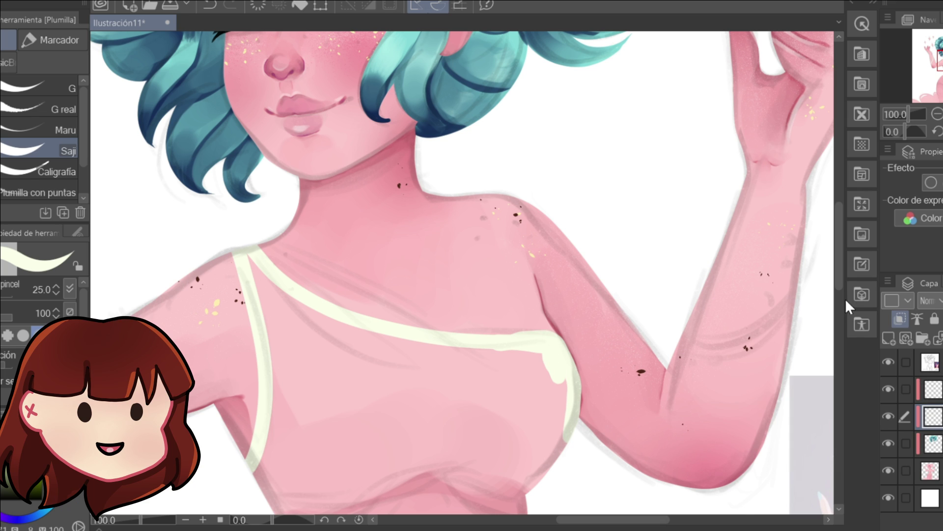
pyautogui.scroll(-5, 285, 274)
pyautogui.moveTo(273, 300); pyautogui.dragTo(548, 310)
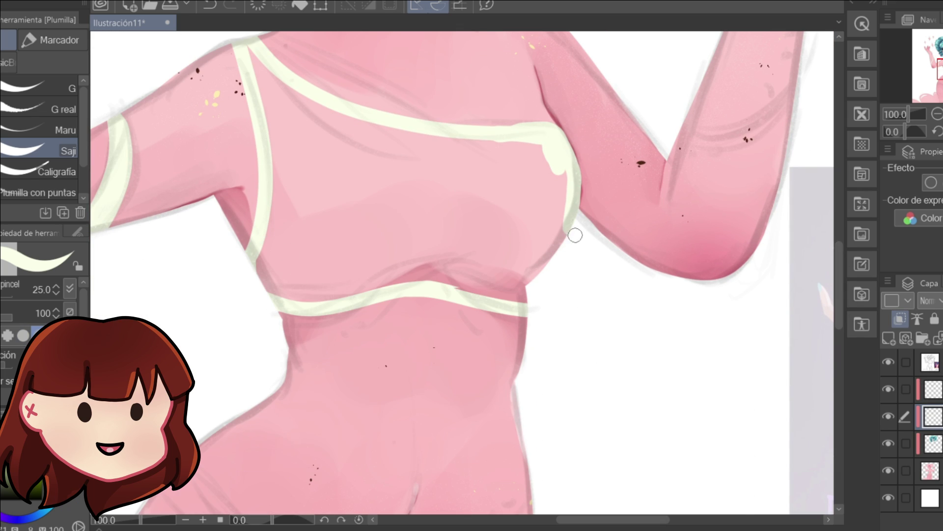
# Add a second cream diagonal line above the neckline and paint two curved cream bands across the right forearm.
pyautogui.scroll(-1, 726, 182)
pyautogui.moveTo(840, 280); pyautogui.dragTo(841, 243)
pyautogui.moveTo(416, 244); pyautogui.dragTo(528, 287)
pyautogui.hotkey('ctrl', 'z')
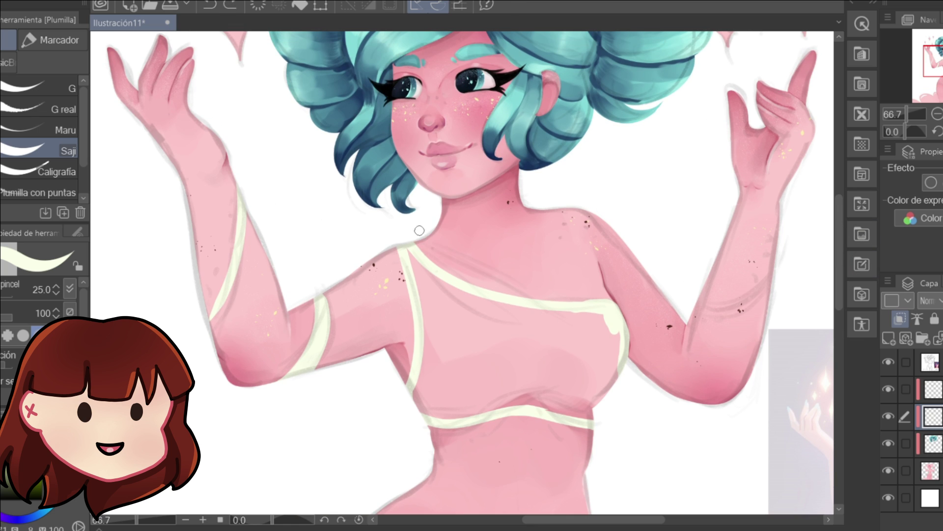
pyautogui.moveTo(422, 239)
pyautogui.mouseDown()
pyautogui.moveTo(465, 237)
pyautogui.moveTo(609, 300)
pyautogui.mouseUp()
pyautogui.moveTo(693, 312); pyautogui.dragTo(781, 278)
pyautogui.moveTo(720, 297); pyautogui.dragTo(794, 254)
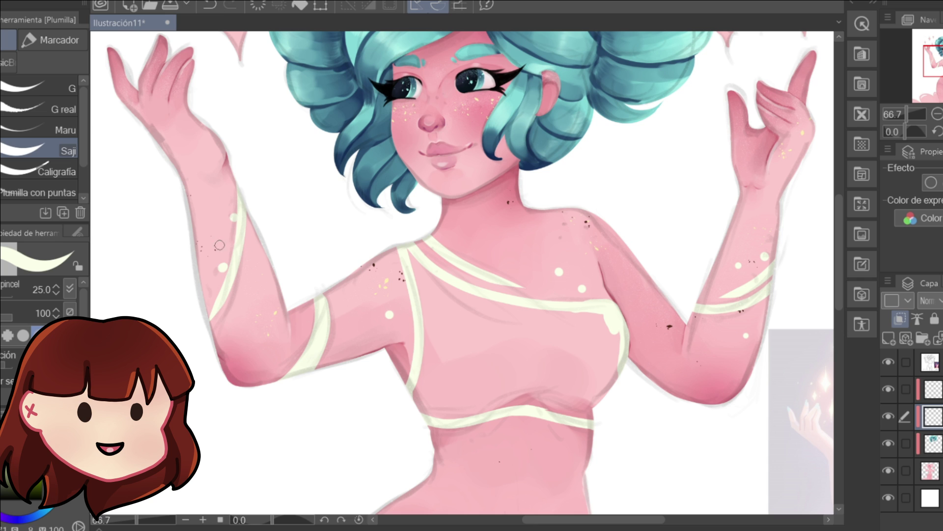
# Outline the upper and lower edges of the bikini bottom in cream, from hip to hip.
pyautogui.moveTo(839, 294); pyautogui.dragTo(839, 372)
pyautogui.moveTo(354, 215); pyautogui.dragTo(595, 284)
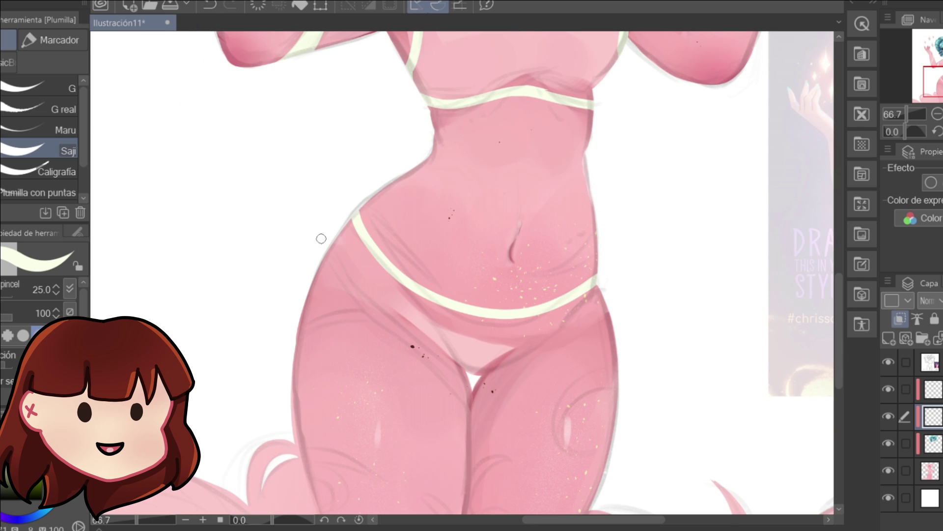
pyautogui.moveTo(327, 249)
pyautogui.mouseDown()
pyautogui.moveTo(472, 367)
pyautogui.moveTo(603, 294)
pyautogui.mouseUp()
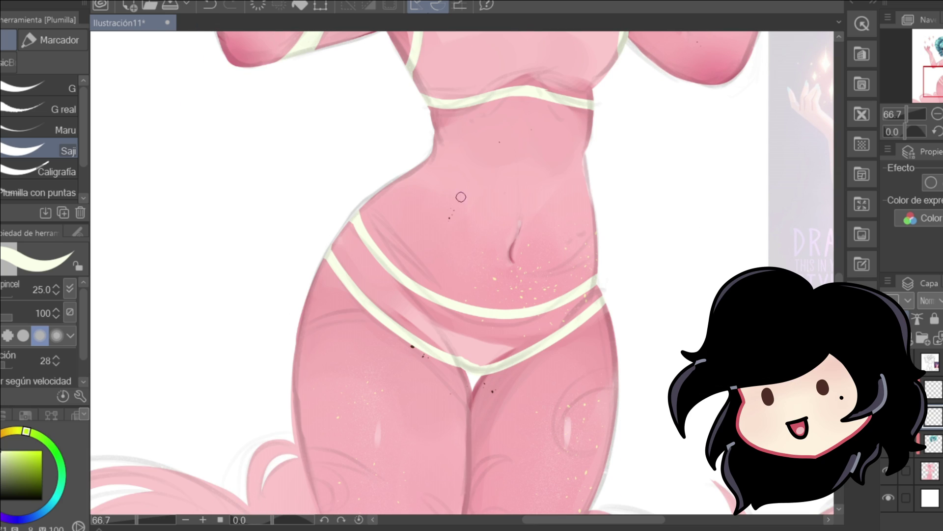
# Add short cream accent strokes and dots above both ends of the waistband, undoing faulty strokes.
pyautogui.moveTo(361, 214); pyautogui.dragTo(421, 268)
pyautogui.moveTo(600, 242); pyautogui.dragTo(533, 275)
pyautogui.hotkey('ctrl', 'z')
pyautogui.moveTo(600, 250)
pyautogui.mouseDown()
pyautogui.moveTo(547, 286)
pyautogui.moveTo(553, 276)
pyautogui.moveTo(542, 270)
pyautogui.mouseUp()
pyautogui.hotkey('ctrl', 'z')
pyautogui.hotkey('ctrl', 'z')
# Paint a curved cream band across the left upper thigh and a thick cream crescent on the right outer thigh.
pyautogui.moveTo(304, 329); pyautogui.dragTo(364, 312)
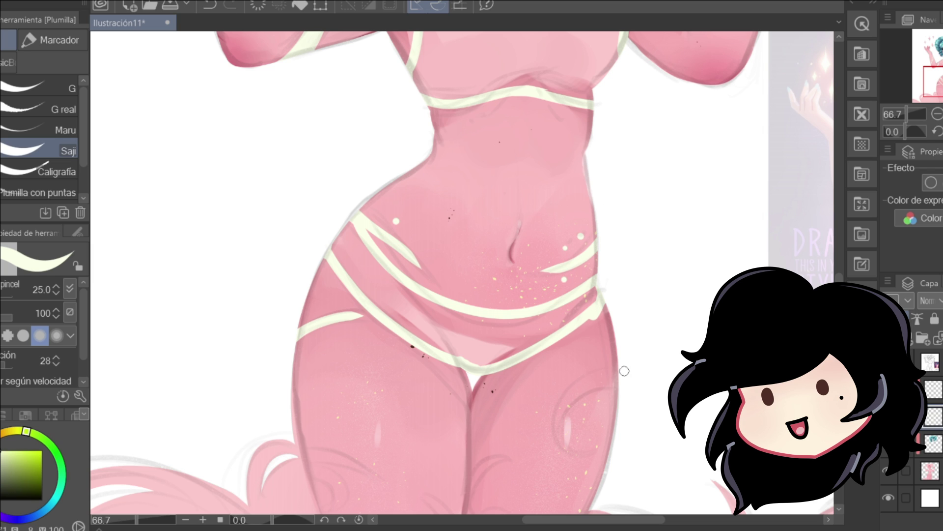
pyautogui.moveTo(618, 361); pyautogui.dragTo(579, 444)
pyautogui.moveTo(619, 375); pyautogui.dragTo(567, 428)
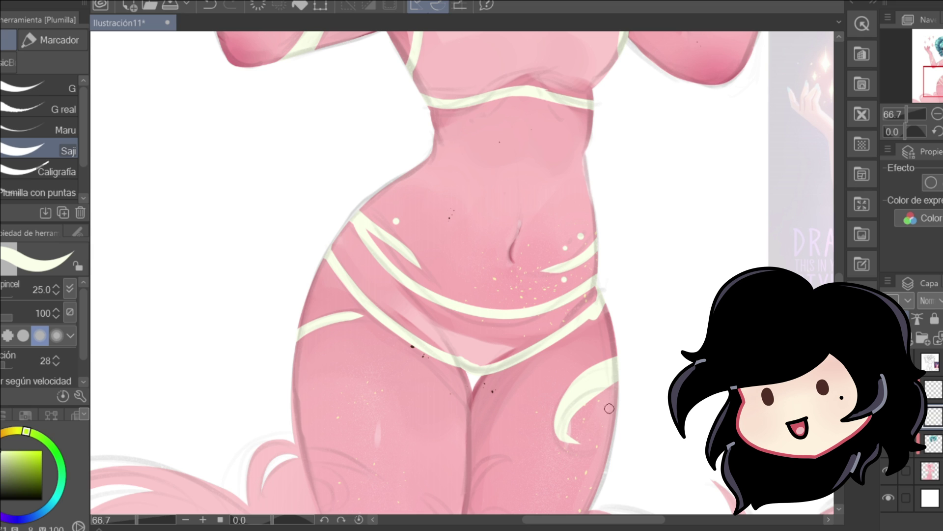
pyautogui.moveTo(839, 304); pyautogui.dragTo(839, 352)
pyautogui.moveTo(469, 279)
pyautogui.mouseDown()
pyautogui.moveTo(512, 240)
pyautogui.moveTo(497, 304)
pyautogui.mouseUp()
pyautogui.hotkey('ctrl', 'z')
pyautogui.hotkey('ctrl', 'z')
pyautogui.moveTo(479, 281); pyautogui.dragTo(509, 241)
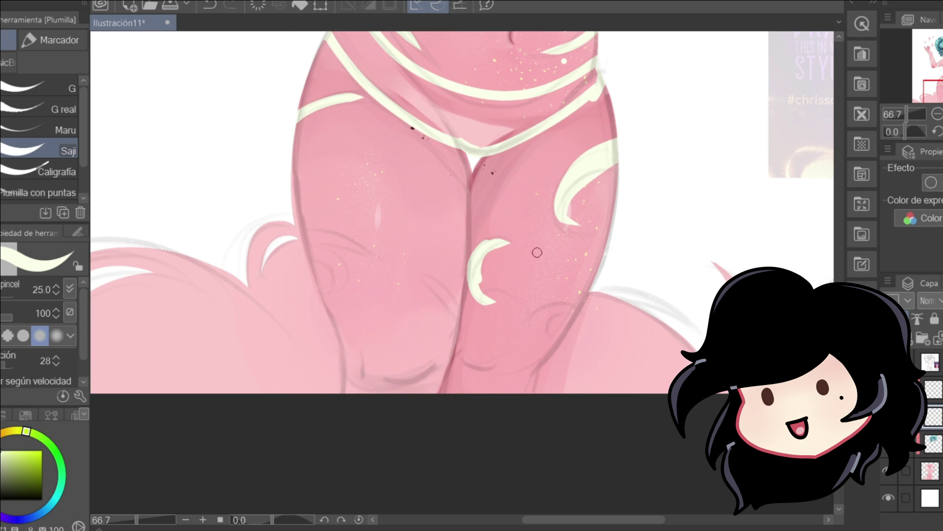
pyautogui.hotkey('ctrl', 'z')
pyautogui.hotkey('ctrl', 'z')
pyautogui.hotkey('ctrl', 'z')
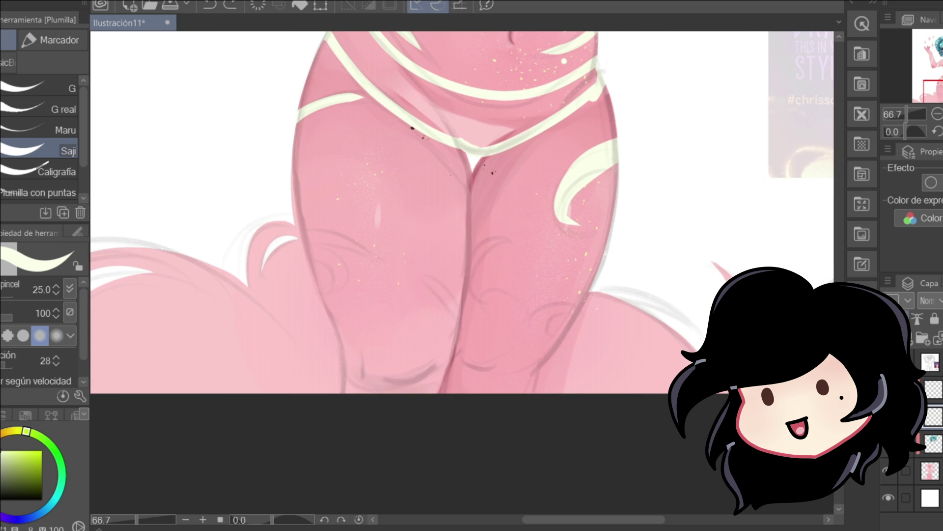
# Outline the smoke's edge in cream along the right inner thigh and across the knee, and add a spiral on the outer thigh.
pyautogui.moveTo(593, 519)
pyautogui.mouseDown()
pyautogui.moveTo(636, 519)
pyautogui.moveTo(606, 519)
pyautogui.mouseUp()
pyautogui.moveTo(375, 394); pyautogui.dragTo(395, 338)
pyautogui.moveTo(389, 376)
pyautogui.mouseDown()
pyautogui.moveTo(407, 302)
pyautogui.moveTo(470, 309)
pyautogui.mouseUp()
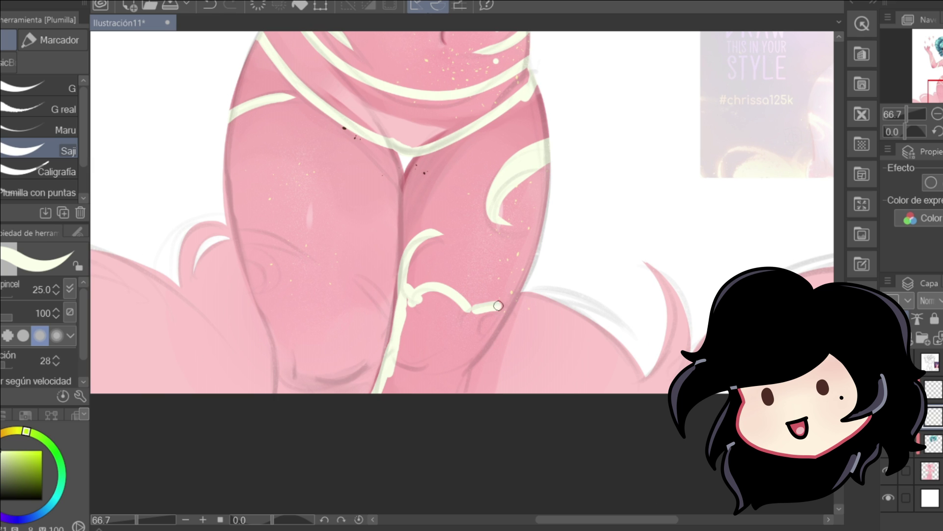
pyautogui.moveTo(812, 231); pyautogui.dragTo(600, 233)
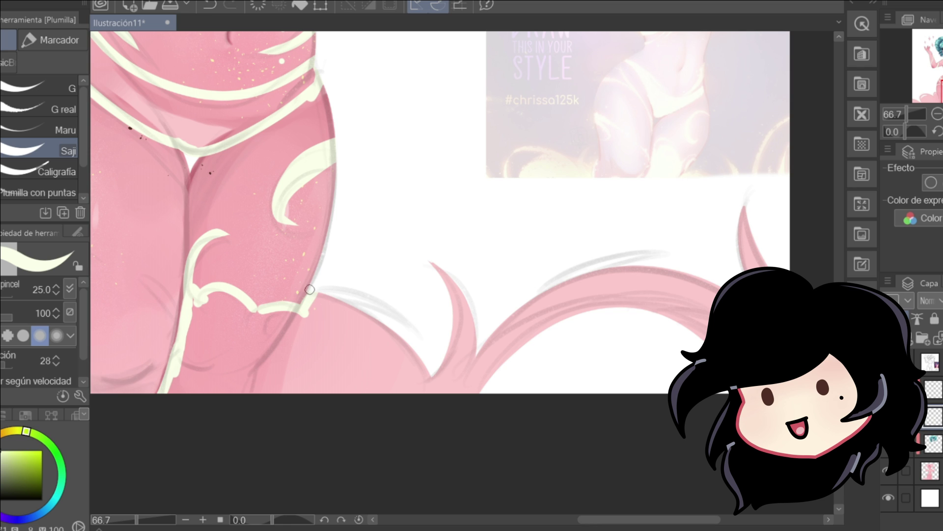
pyautogui.moveTo(309, 290); pyautogui.dragTo(312, 227)
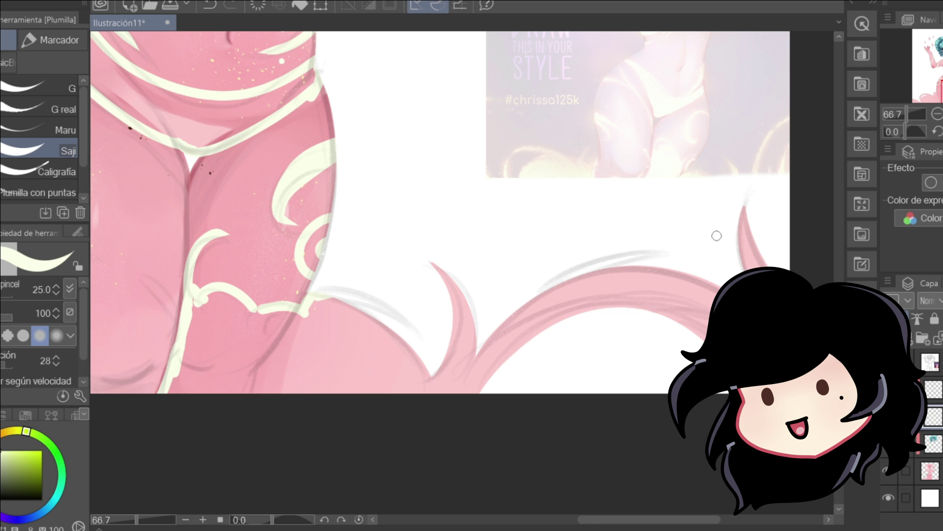
# Paint a cream outer edge, curved band and spiral on the left leg, plus small marks beside the knee.
pyautogui.scroll(-3, 716, 236)
pyautogui.scroll(2, 483, 233)
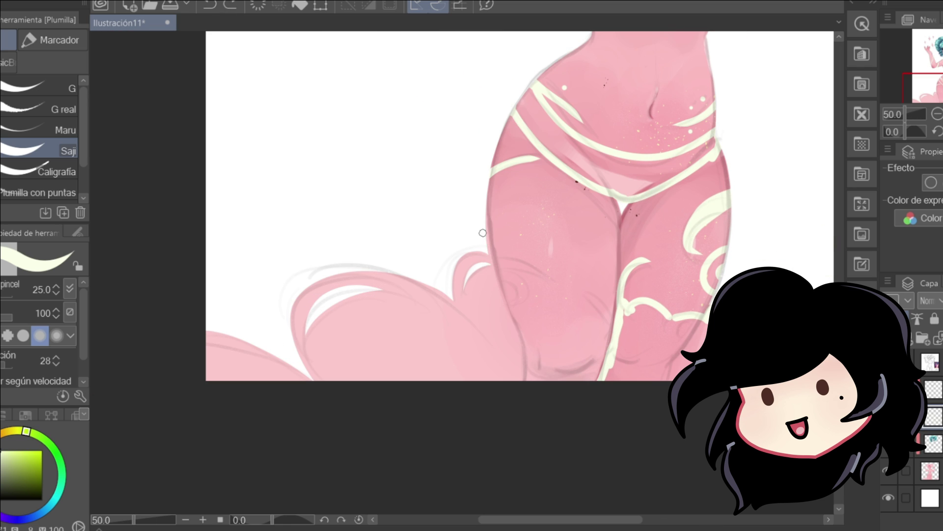
pyautogui.moveTo(483, 232); pyautogui.dragTo(509, 322)
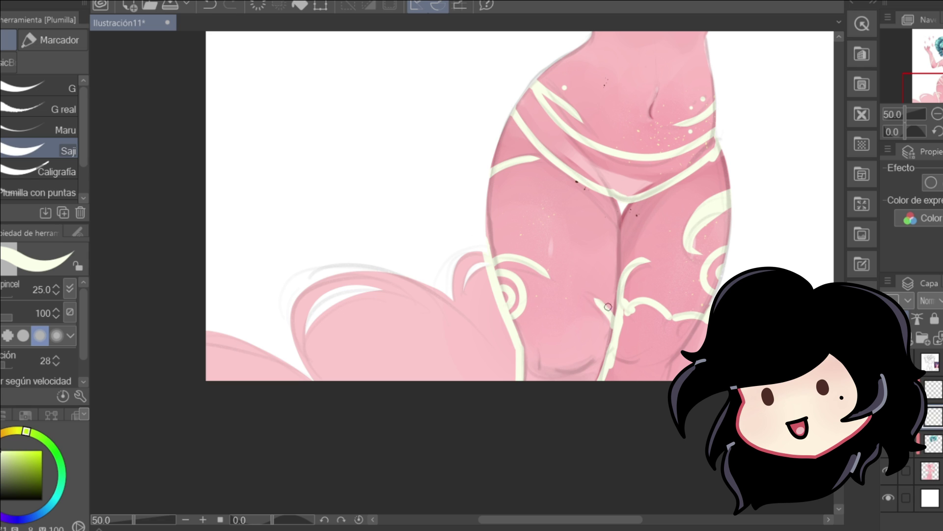
# Fill the smoke on both sides, the bikini bottom and the one-shoulder top with cream.
pyautogui.press('g')
pyautogui.click(417, 334)
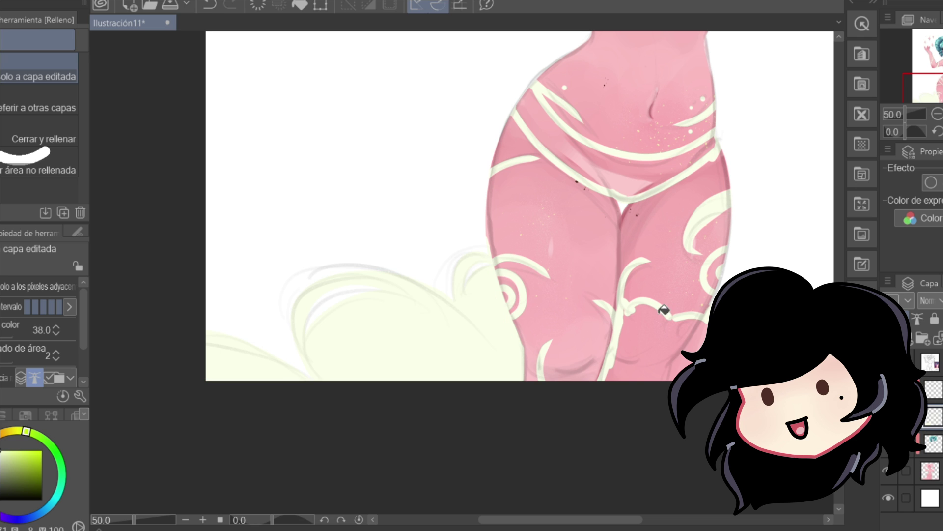
pyautogui.click(661, 329)
pyautogui.click(658, 172)
pyautogui.moveTo(839, 344); pyautogui.dragTo(839, 264)
pyautogui.click(701, 282)
pyautogui.scroll(-1, 655, 503)
pyautogui.moveTo(629, 520); pyautogui.dragTo(672, 519)
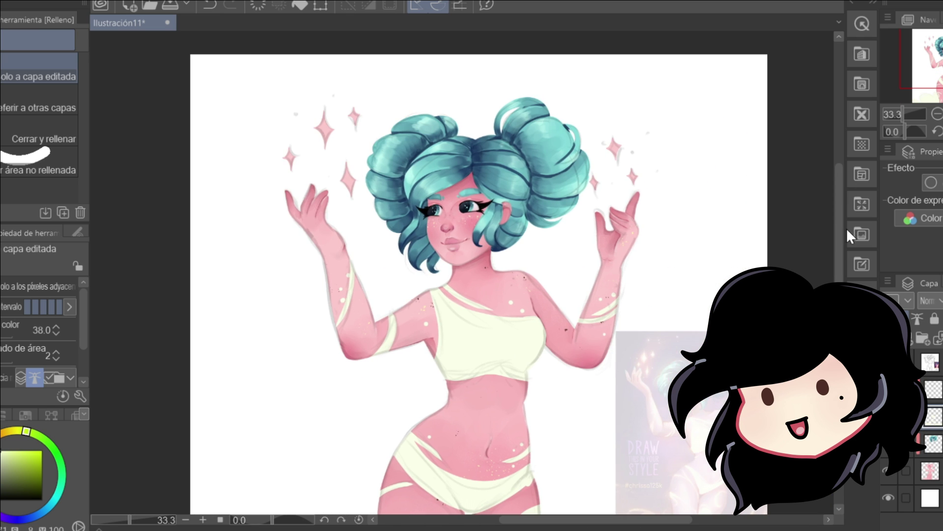
pyautogui.moveTo(839, 263); pyautogui.dragTo(839, 301)
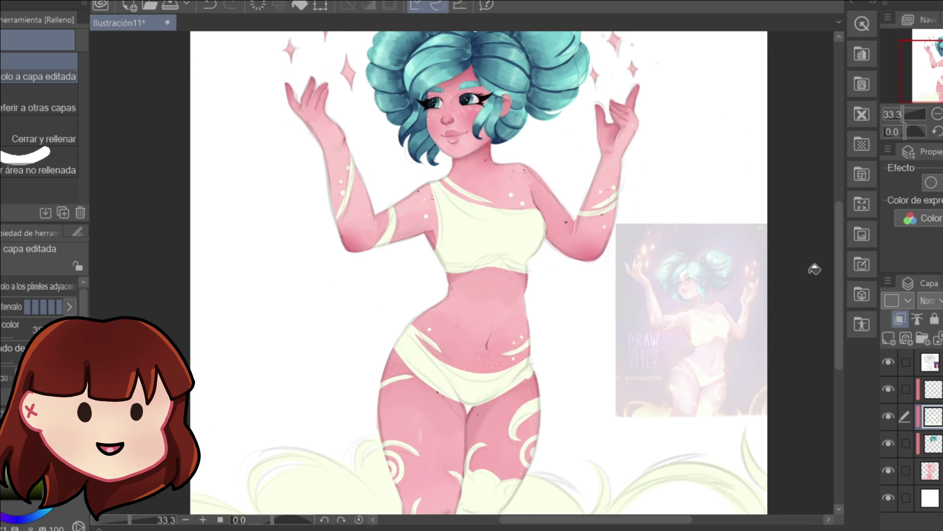
# Add thin cream accent strokes and dots beside the bands on the hips, thighs, chest and arms with the Saji pen at size 12.
pyautogui.press('p')
pyautogui.scroll(2, 399, 305)
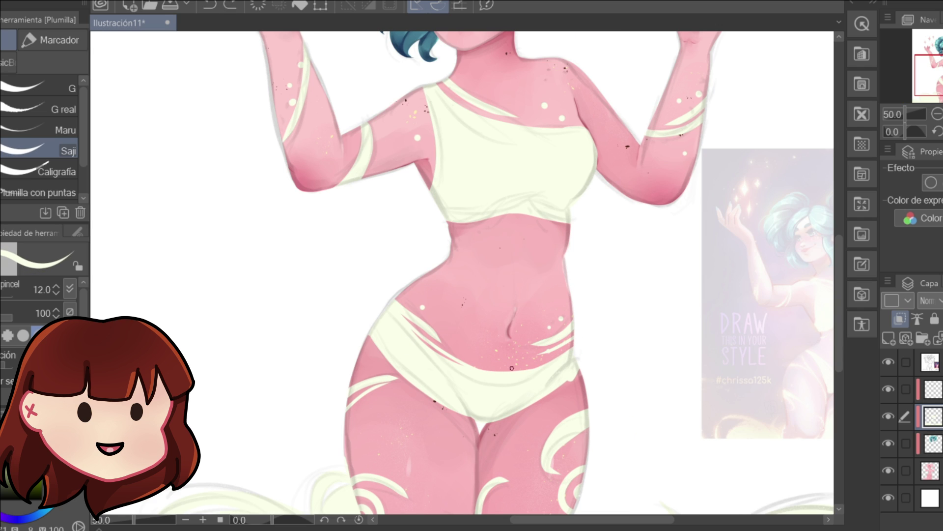
pyautogui.press('ctrl')
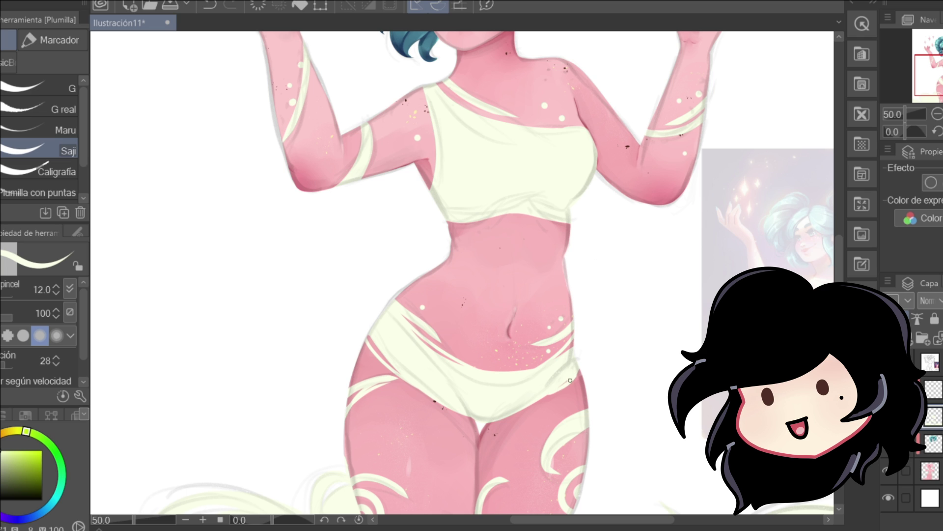
pyautogui.scroll(-4, 515, 358)
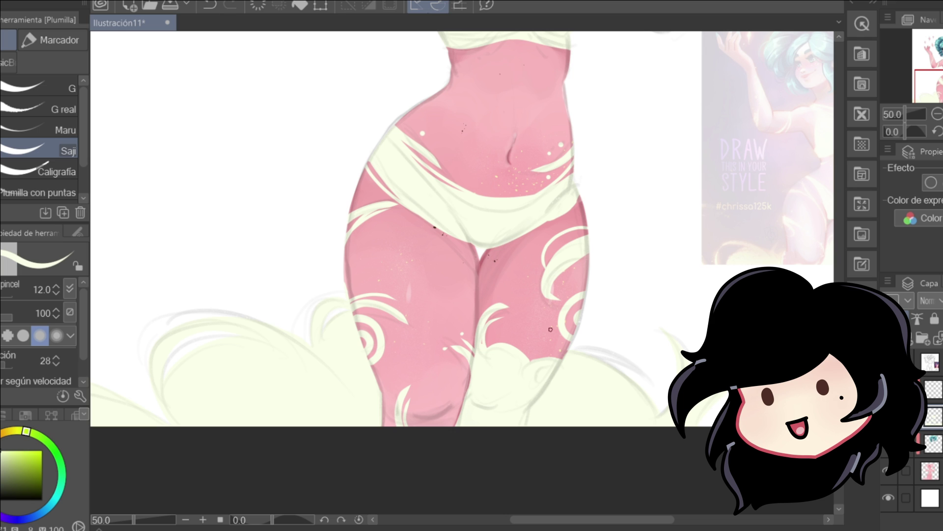
pyautogui.scroll(8, 438, 325)
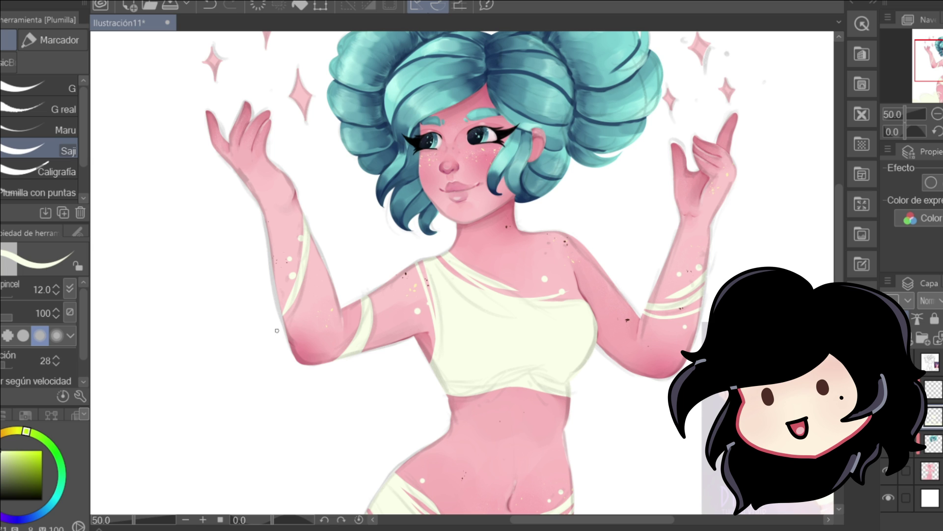
# Create a new layer just above the white background and fill it with dark purple sampled from the reference image.
pyautogui.scroll(-1, 813, 268)
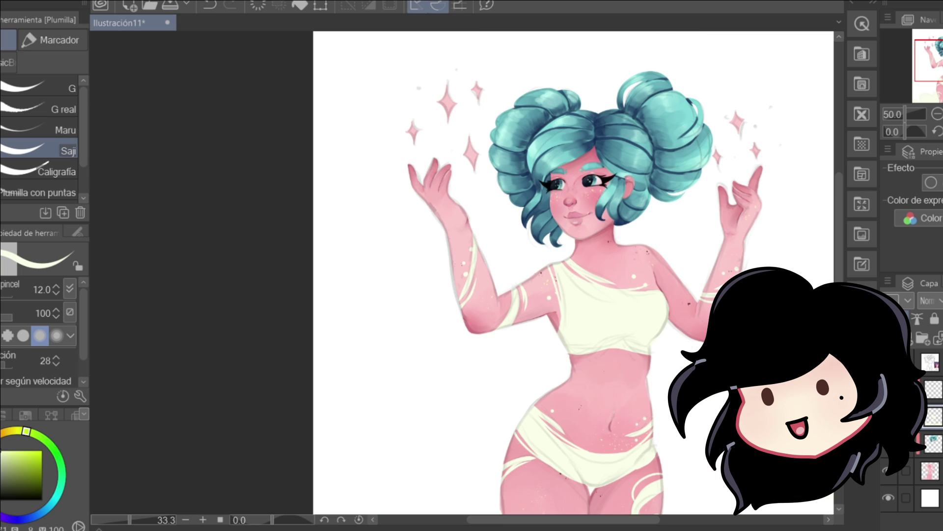
pyautogui.moveTo(565, 519); pyautogui.dragTo(594, 519)
pyautogui.moveTo(841, 263)
pyautogui.mouseDown()
pyautogui.moveTo(841, 285)
pyautogui.moveTo(840, 275)
pyautogui.mouseUp()
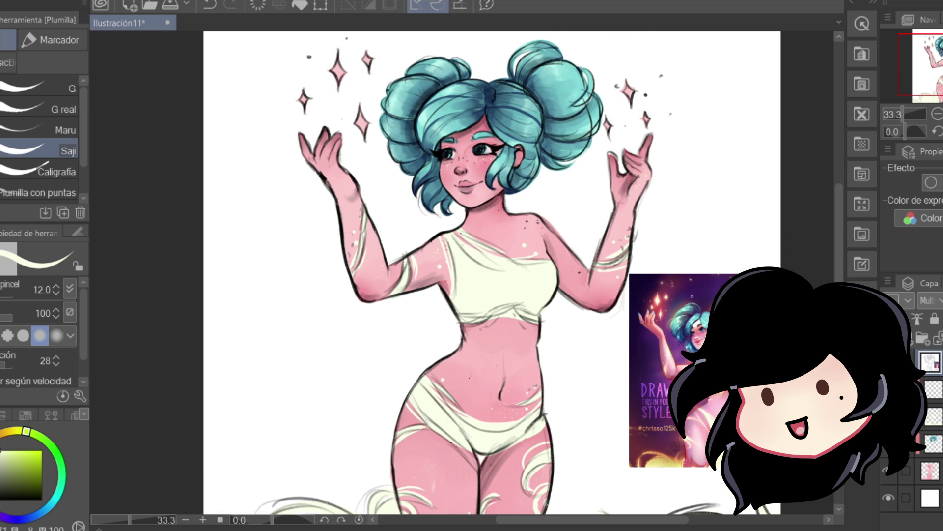
pyautogui.keyDown('alt'); pyautogui.click(692, 296); pyautogui.keyUp('alt')
pyautogui.click(932, 498)
pyautogui.click(892, 338)
pyautogui.press('g')
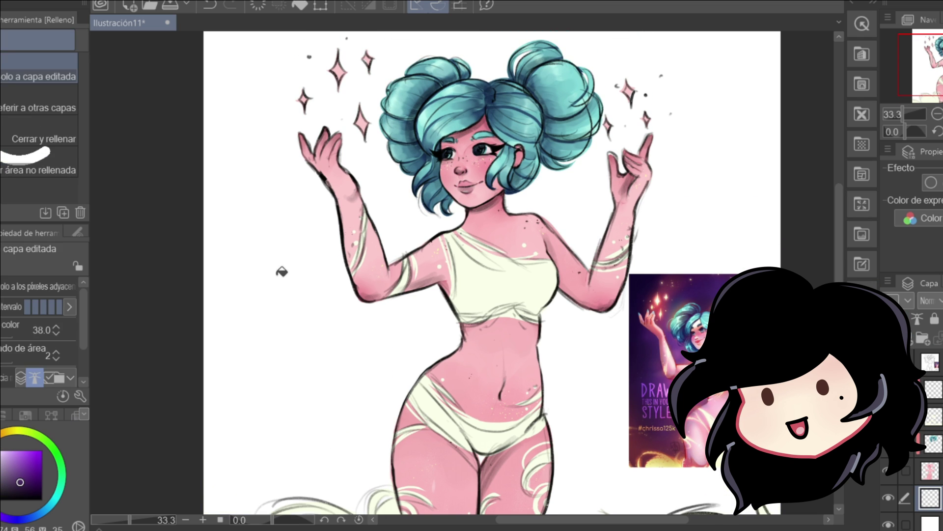
pyautogui.click(281, 271)
# Sample a darker purple from the reference while the purple background is hidden, and show that background layer again.
pyautogui.click(889, 498)
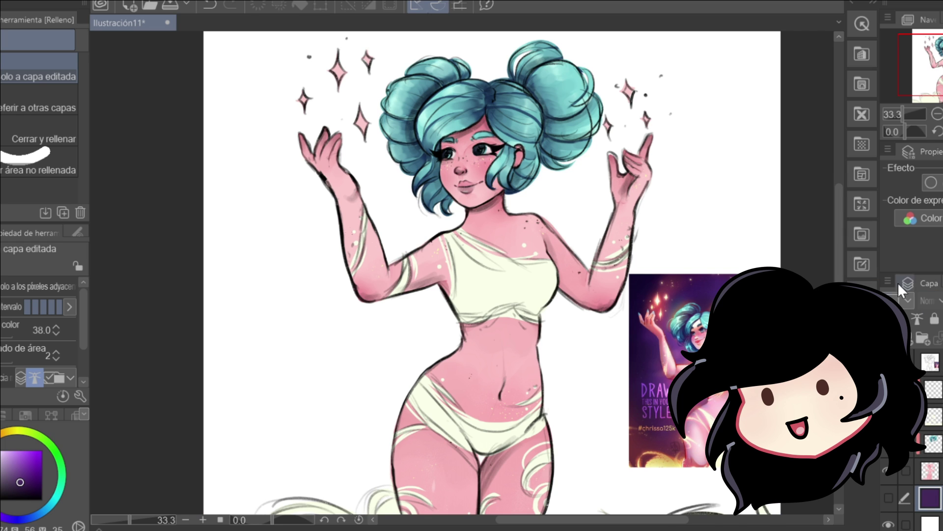
pyautogui.click(930, 362)
pyautogui.keyDown('alt'); pyautogui.click(647, 290); pyautogui.keyUp('alt')
pyautogui.click(930, 498)
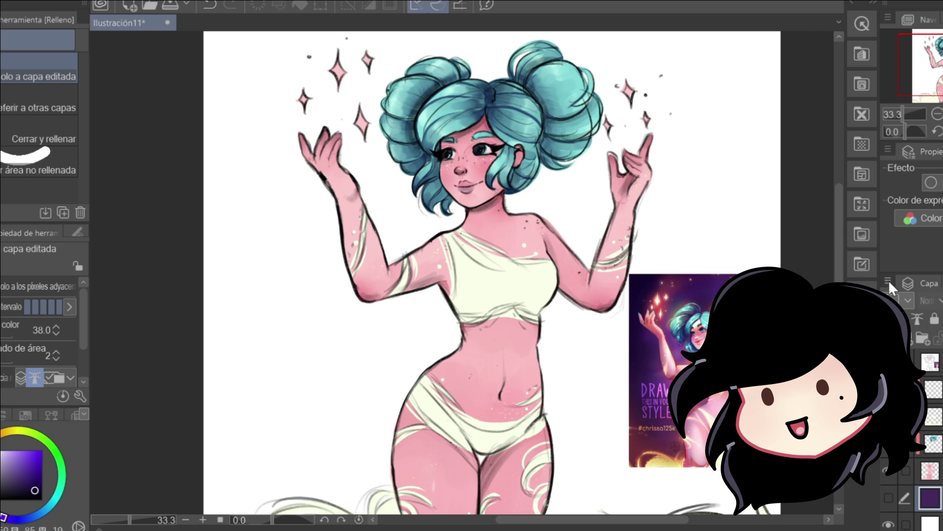
pyautogui.click(889, 498)
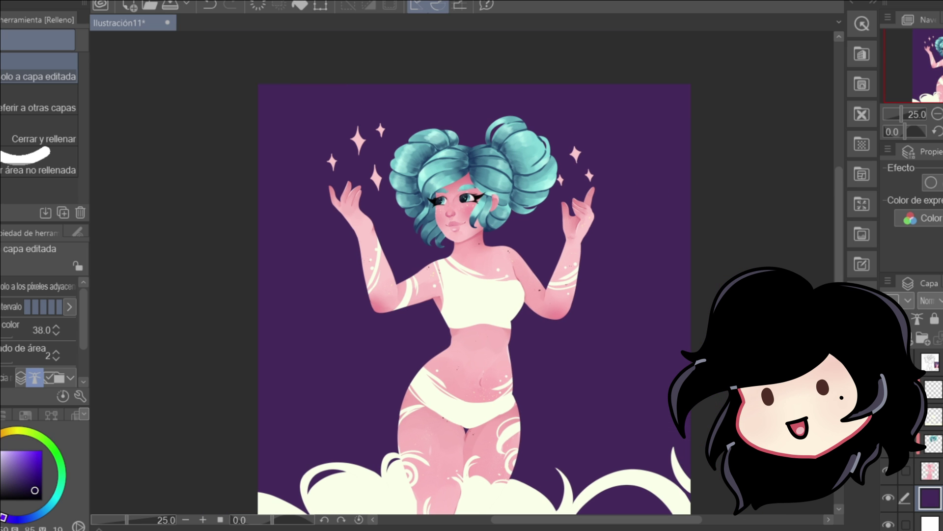
# Darken the corners and side edges of the purple background with the Suave airbrush at size 1200.
pyautogui.press('b')
pyautogui.moveTo(83, 152); pyautogui.dragTo(84, 117)
pyautogui.click(63, 86)
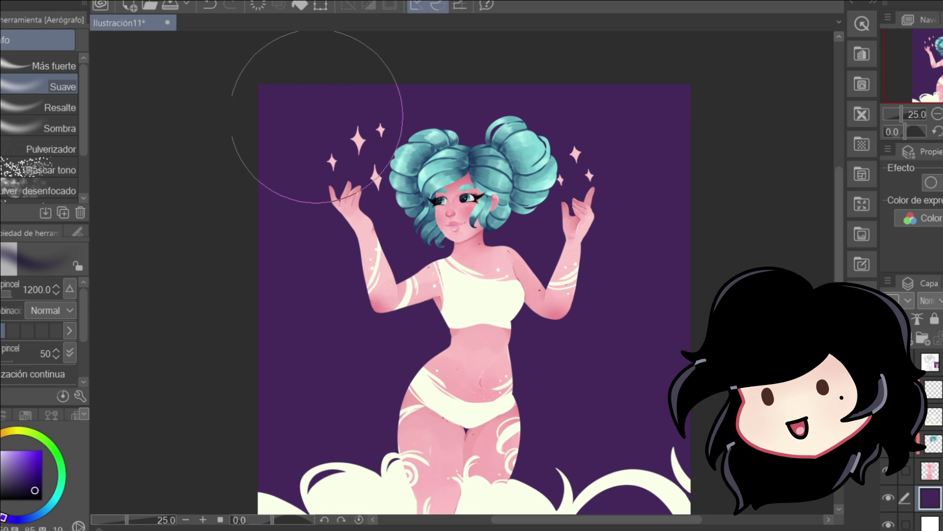
pyautogui.moveTo(285, 104); pyautogui.dragTo(251, 339)
pyautogui.moveTo(651, 96); pyautogui.dragTo(612, 102)
pyautogui.moveTo(840, 216); pyautogui.dragTo(839, 272)
pyautogui.moveTo(657, 362); pyautogui.dragTo(702, 231)
pyautogui.moveTo(260, 325); pyautogui.dragTo(275, 366)
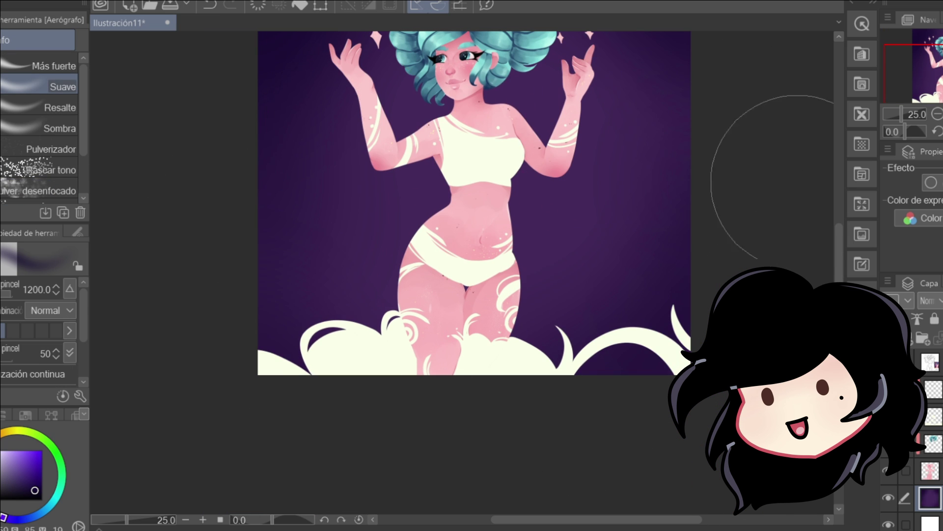
# Airbrush soft magenta glows on the background behind the waist, beside the legs and near the right hair bun, undoing a faulty stroke.
pyautogui.moveTo(839, 251); pyautogui.dragTo(839, 217)
pyautogui.click(1, 454)
pyautogui.click(28, 458)
pyautogui.click(1, 498)
pyautogui.click(27, 449)
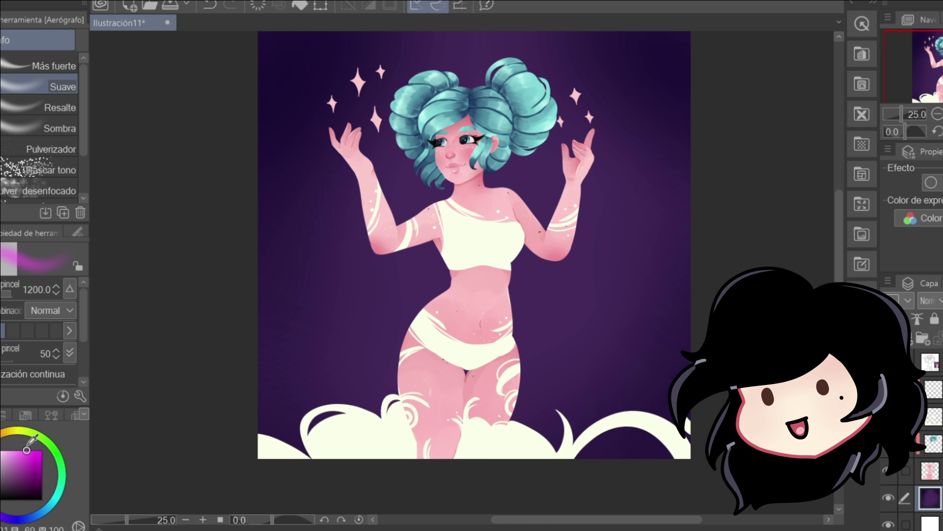
pyautogui.moveTo(426, 237); pyautogui.dragTo(444, 270)
pyautogui.moveTo(553, 415); pyautogui.dragTo(607, 399)
pyautogui.moveTo(361, 395); pyautogui.dragTo(386, 398)
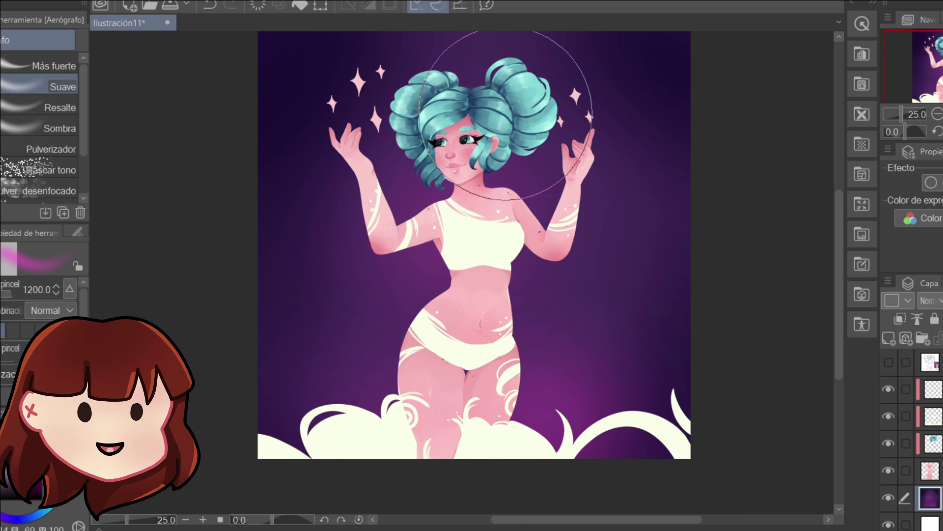
pyautogui.hotkey('ctrl', 'z')
pyautogui.moveTo(505, 113)
pyautogui.mouseDown()
pyautogui.moveTo(555, 118)
pyautogui.moveTo(590, 89)
pyautogui.mouseUp()
pyautogui.press('[')
pyautogui.press('[')
pyautogui.press('[')
pyautogui.press('[')
pyautogui.press('[')
pyautogui.moveTo(838, 265); pyautogui.dragTo(836, 252)
pyautogui.click(54, 191)
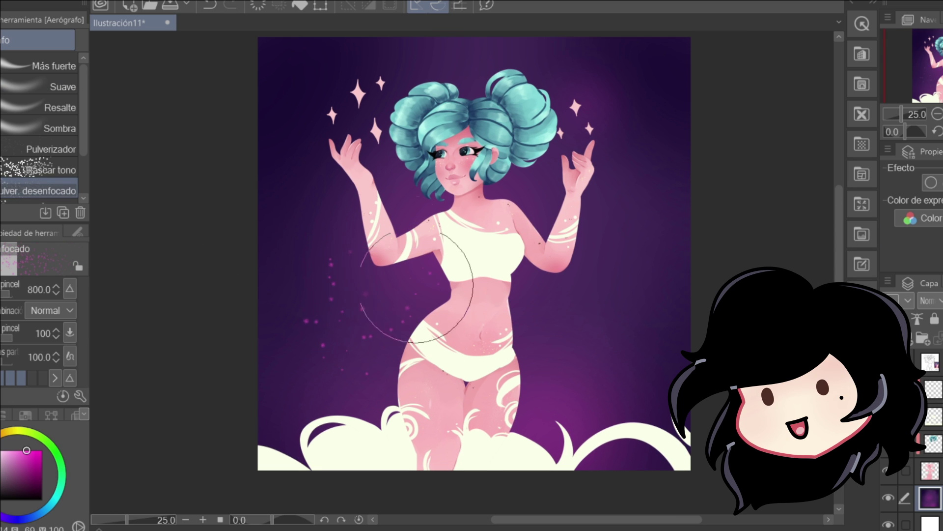
# Spray a fine grainy texture over the background with the texture airbrush at size 1000.
pyautogui.scroll(-1, 39, 147)
pyautogui.click(40, 175)
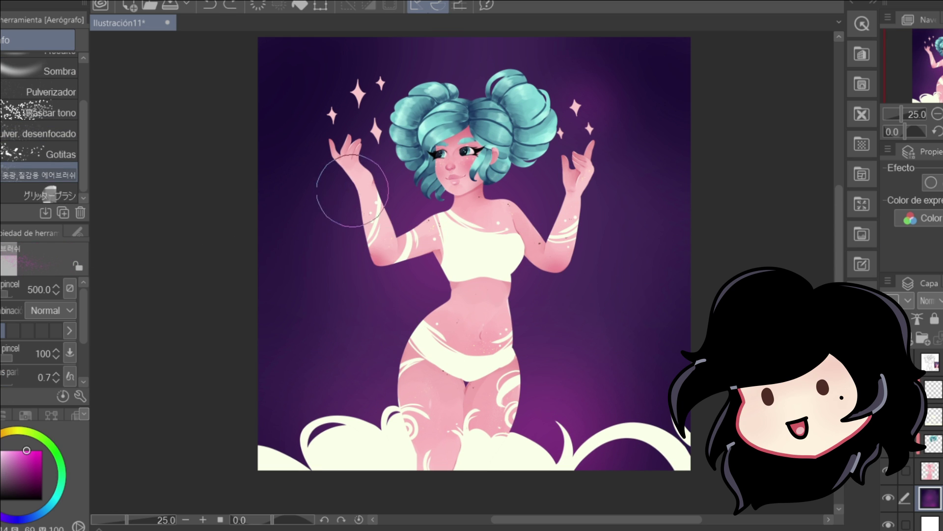
pyautogui.press(']')
pyautogui.press(']')
pyautogui.press(']')
pyautogui.press(']')
pyautogui.press(']')
pyautogui.moveTo(320, 121)
pyautogui.mouseDown()
pyautogui.moveTo(411, 220)
pyautogui.moveTo(640, 139)
pyautogui.moveTo(540, 206)
pyautogui.moveTo(384, 247)
pyautogui.mouseUp()
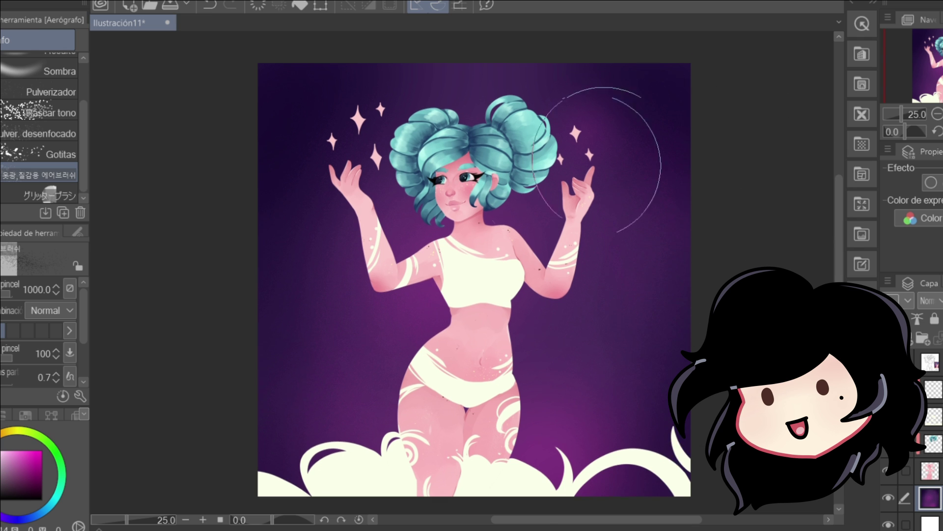
# Choose the Resalte airbrush with a bright magenta and test glow dabs behind the character, undoing each one.
pyautogui.scroll(3, 747, 157)
pyautogui.scroll(-2, 754, 164)
pyautogui.moveTo(580, 520); pyautogui.dragTo(591, 519)
pyautogui.moveTo(840, 250); pyautogui.dragTo(840, 255)
pyautogui.moveTo(83, 125); pyautogui.dragTo(84, 88)
pyautogui.click(59, 108)
pyautogui.click(4, 453)
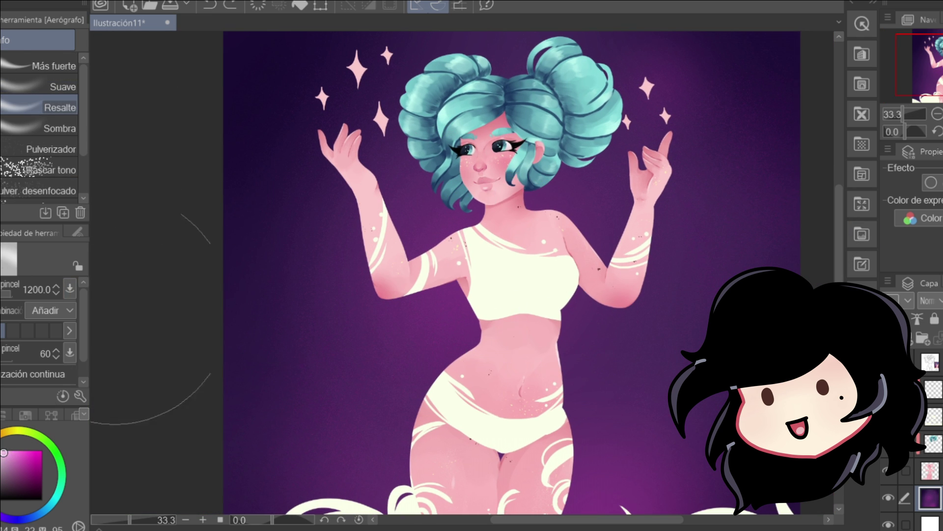
pyautogui.click(498, 257)
pyautogui.hotkey('ctrl', 'z')
pyautogui.click(36, 455)
pyautogui.click(491, 216)
pyautogui.hotkey('ctrl', 'z')
# Paint magenta glows on the background along both sides of the waist at brush size 400, undoing the glow around the right forearm.
pyautogui.press('[')
pyautogui.press('[')
pyautogui.press('[')
pyautogui.press('[')
pyautogui.press('[')
pyautogui.press('[')
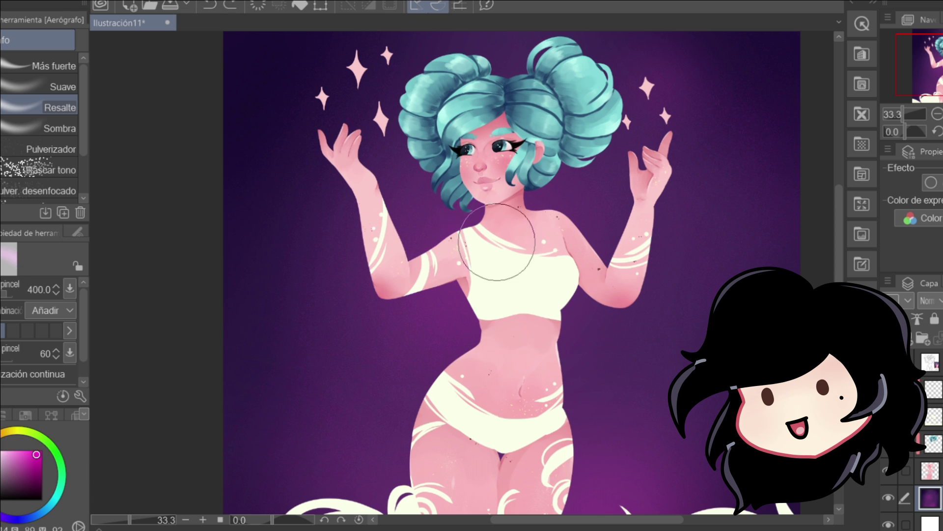
pyautogui.moveTo(496, 243); pyautogui.dragTo(477, 302)
pyautogui.moveTo(565, 300); pyautogui.dragTo(563, 332)
pyautogui.moveTo(631, 172)
pyautogui.mouseDown()
pyautogui.moveTo(639, 206)
pyautogui.moveTo(624, 226)
pyautogui.mouseUp()
pyautogui.hotkey('ctrl', 'z')
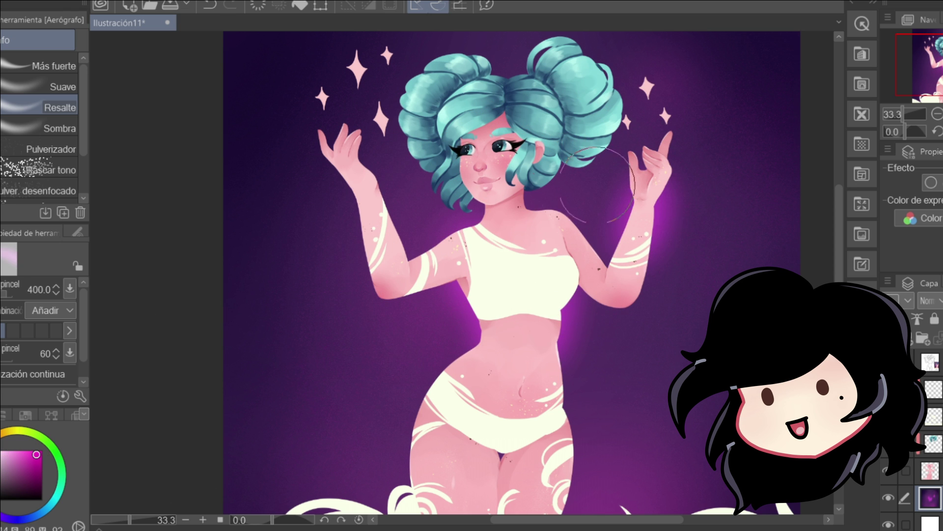
pyautogui.hotkey('ctrl', 'z')
# Add a magenta glow beside the left hip at brush size 700, undoing the trial strokes around the left arm.
pyautogui.moveTo(377, 268); pyautogui.dragTo(399, 288)
pyautogui.hotkey('ctrl', 'z')
pyautogui.press(']')
pyautogui.press(']')
pyautogui.press(']')
pyautogui.moveTo(414, 213); pyautogui.dragTo(398, 257)
pyautogui.hotkey('ctrl', 'z')
pyautogui.moveTo(464, 411); pyautogui.dragTo(435, 414)
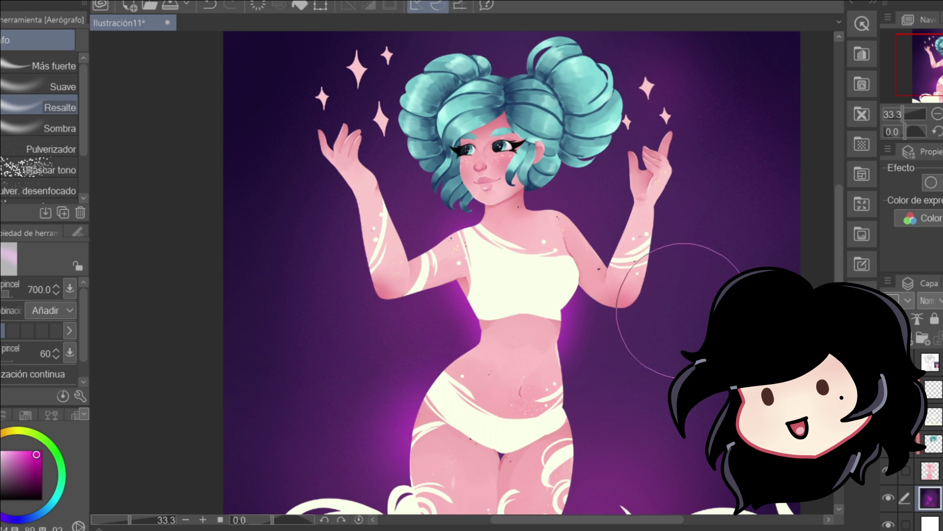
# Scatter fine sparkle dots around both hands and above the smoke on the background with the きらり decoration brush at size 500.
pyautogui.moveTo(513, 108); pyautogui.dragTo(507, 198)
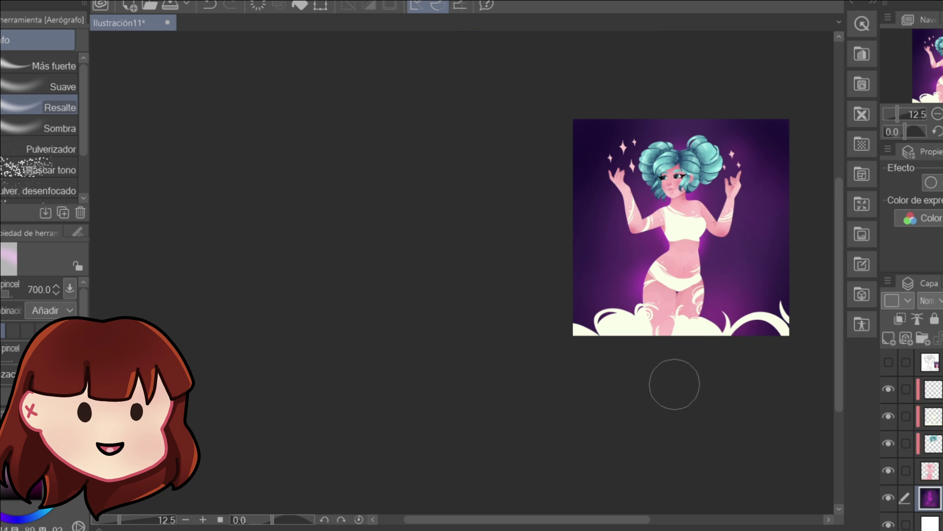
pyautogui.scroll(3, 772, 219)
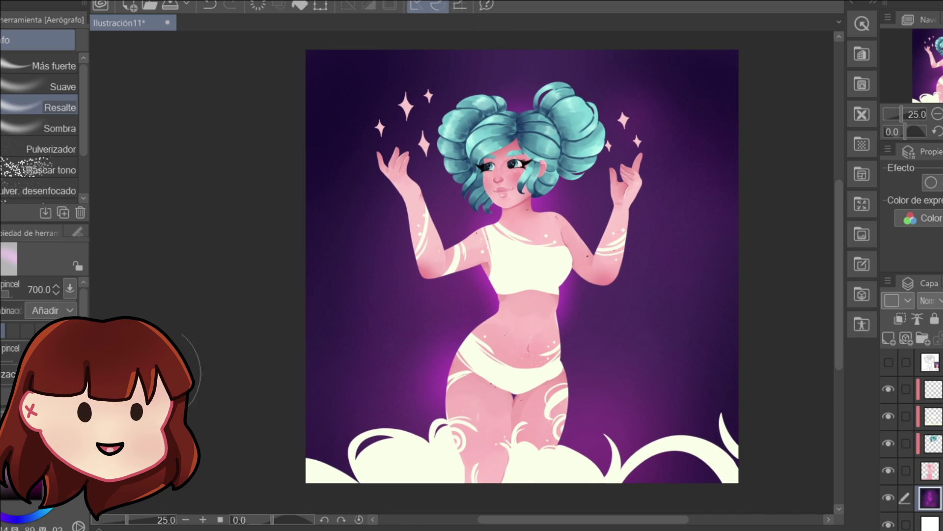
pyautogui.click(8, 40)
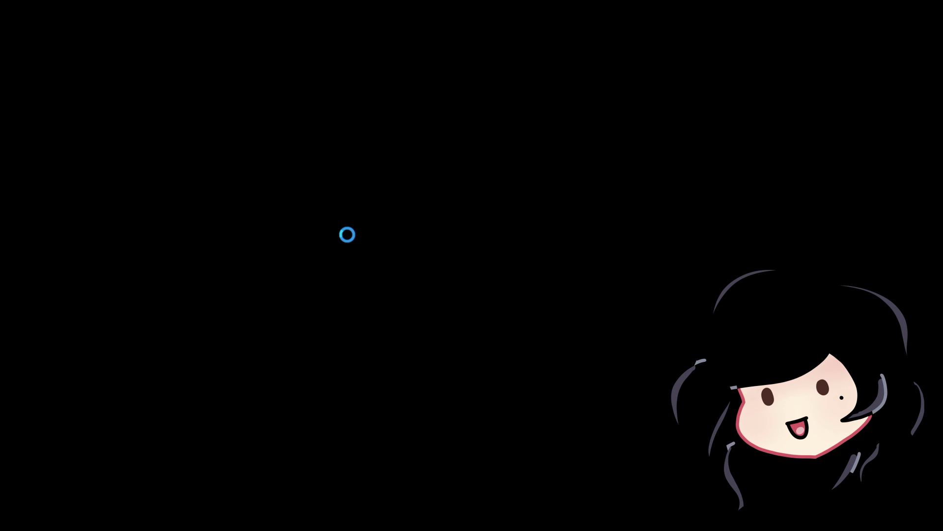
pyautogui.moveTo(347, 234); pyautogui.dragTo(399, 234)
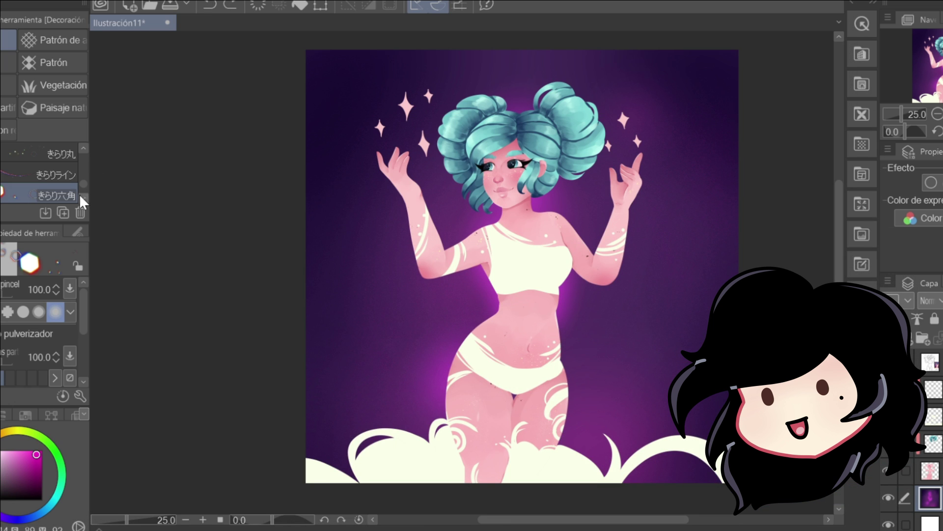
pyautogui.scroll(-2, 82, 196)
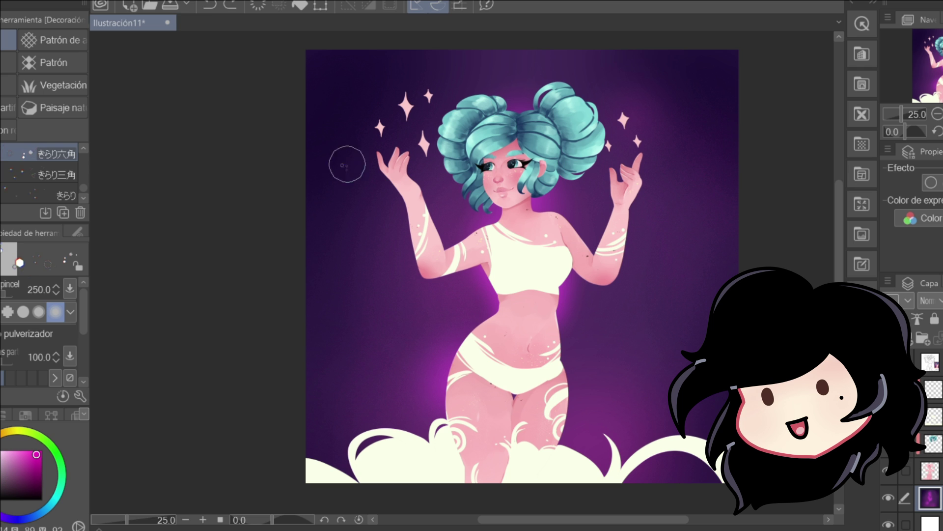
pyautogui.click(69, 195)
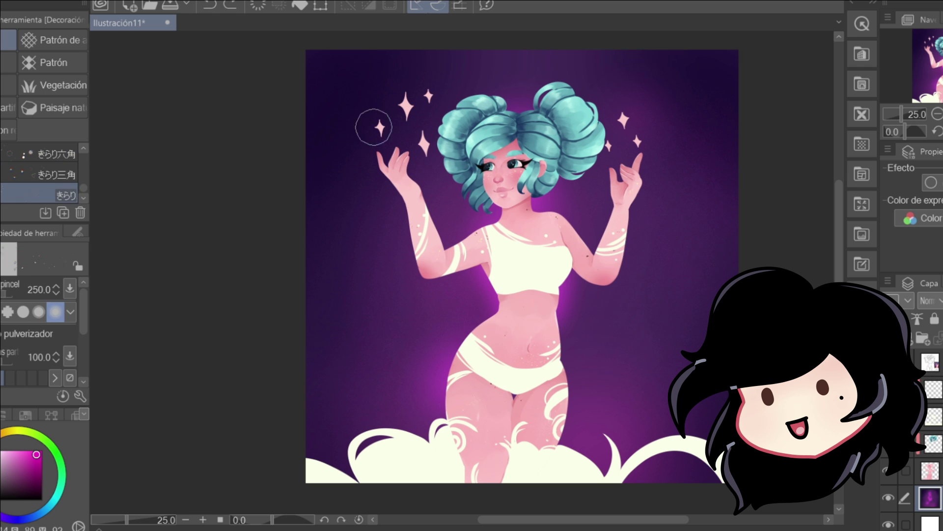
pyautogui.press(']')
pyautogui.press(']')
pyautogui.press(']')
pyautogui.moveTo(351, 85)
pyautogui.mouseDown()
pyautogui.moveTo(387, 87)
pyautogui.moveTo(425, 129)
pyautogui.mouseUp()
pyautogui.hotkey('ctrl', 'z')
pyautogui.moveTo(614, 135); pyautogui.dragTo(712, 172)
pyautogui.scroll(-3, 334, 366)
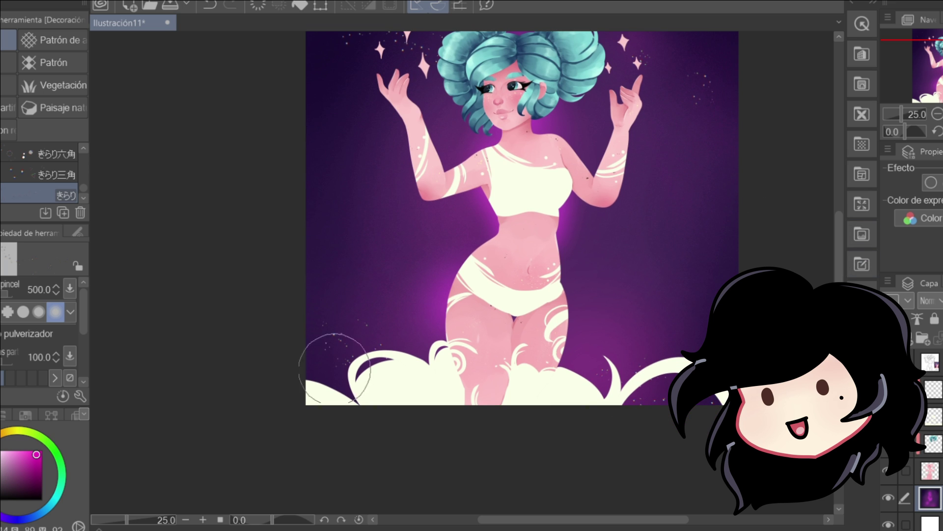
# Choose the きらり星 star decoration brush and test a stroke beside the character's raised forearm, undoing it.
pyautogui.moveTo(840, 265); pyautogui.dragTo(840, 229)
pyautogui.click(83, 149)
pyautogui.click(84, 149)
pyautogui.click(63, 174)
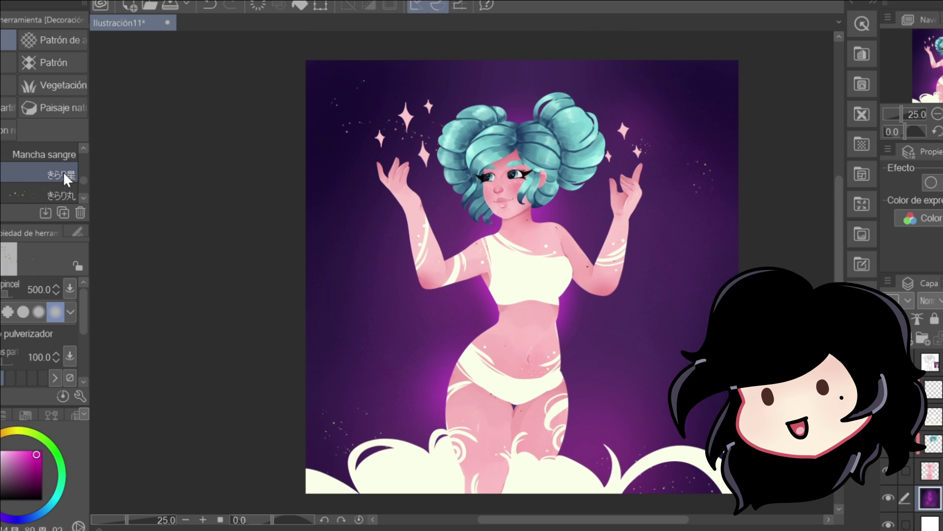
pyautogui.moveTo(355, 199); pyautogui.dragTo(385, 221)
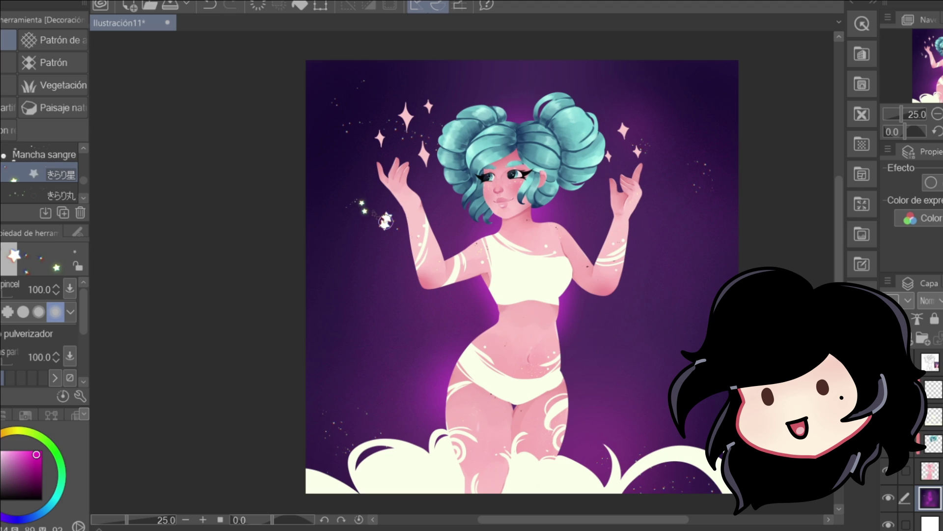
pyautogui.hotkey('ctrl', 'z')
# Scatter glowing stars across the background corners, beside the shoulder and above the smoke with the star brush at size 200.
pyautogui.press(']')
pyautogui.press(']')
pyautogui.press(']')
pyautogui.press(']')
pyautogui.moveTo(427, 106); pyautogui.dragTo(423, 89)
pyautogui.hotkey('ctrl', 'z')
pyautogui.moveTo(320, 92); pyautogui.dragTo(359, 94)
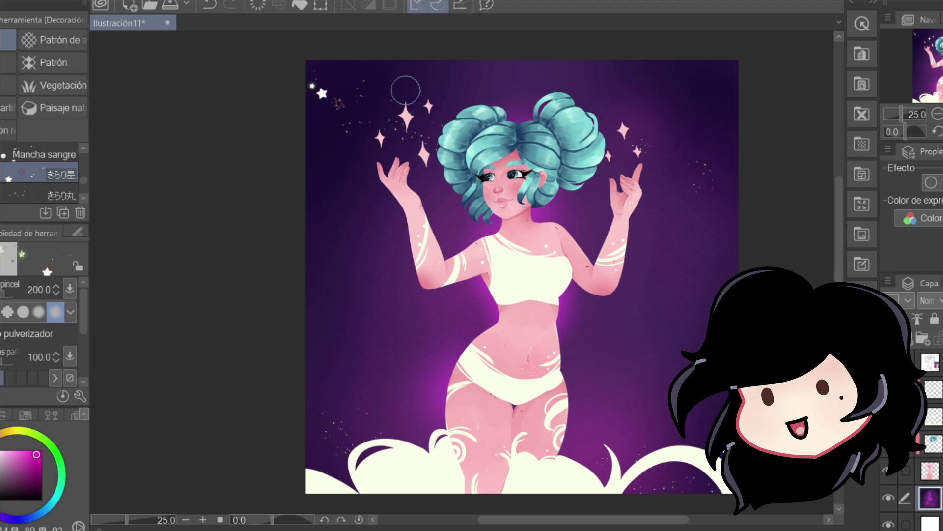
pyautogui.hotkey('ctrl', 'z')
pyautogui.click(762, 202)
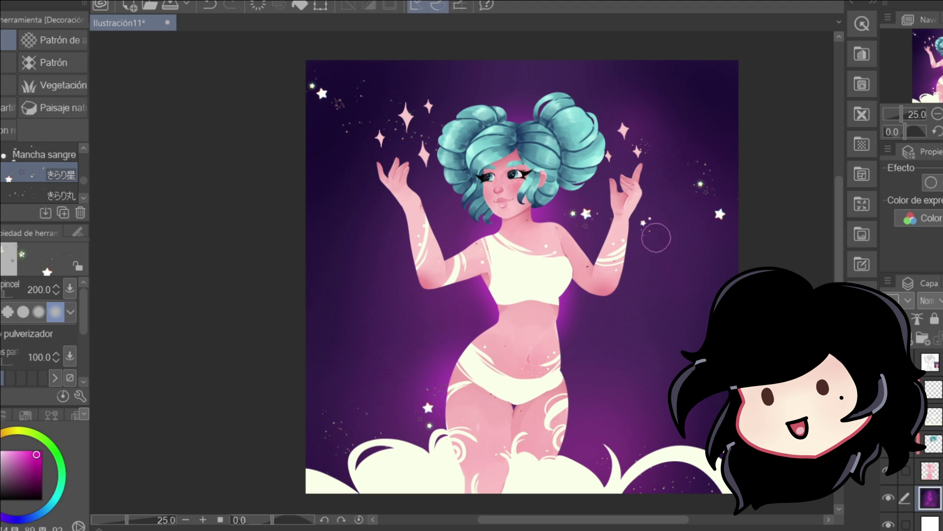
pyautogui.scroll(-3, 840, 263)
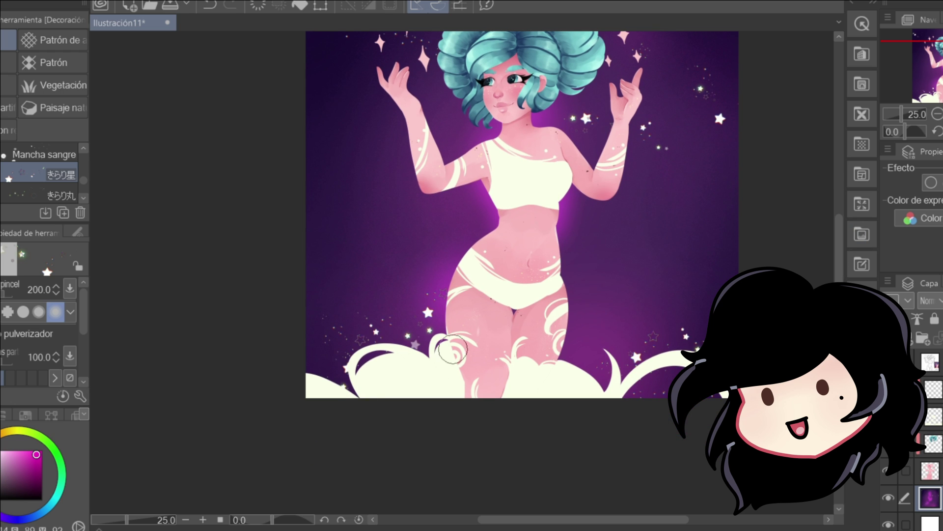
pyautogui.click(315, 351)
pyautogui.scroll(3, 583, 133)
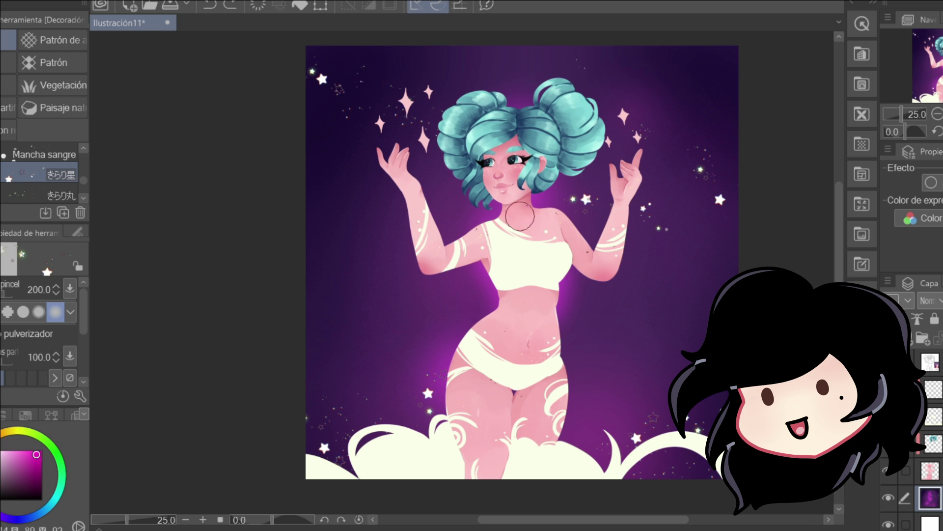
# Add stars near the raised hand on the top visible layer and create a new layer, undoing a trial star stroke.
pyautogui.click(932, 390)
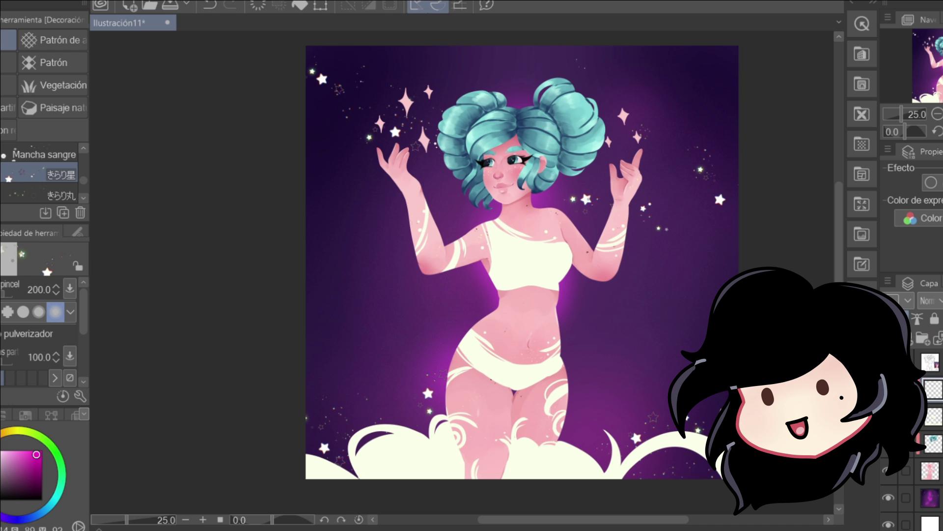
pyautogui.click(891, 338)
pyautogui.moveTo(578, 261)
pyautogui.mouseDown()
pyautogui.moveTo(638, 270)
pyautogui.moveTo(688, 335)
pyautogui.mouseUp()
pyautogui.hotkey('ctrl', 'z')
# Scatter stars over the chest, neck and arms on the new layer with the star brush at size 250, undoing one attempt.
pyautogui.press(']')
pyautogui.press(']')
pyautogui.press(']')
pyautogui.press(']')
pyautogui.press(']')
pyautogui.press('[')
pyautogui.press('[')
pyautogui.press('[')
pyautogui.press('[')
pyautogui.moveTo(555, 253); pyautogui.dragTo(645, 282)
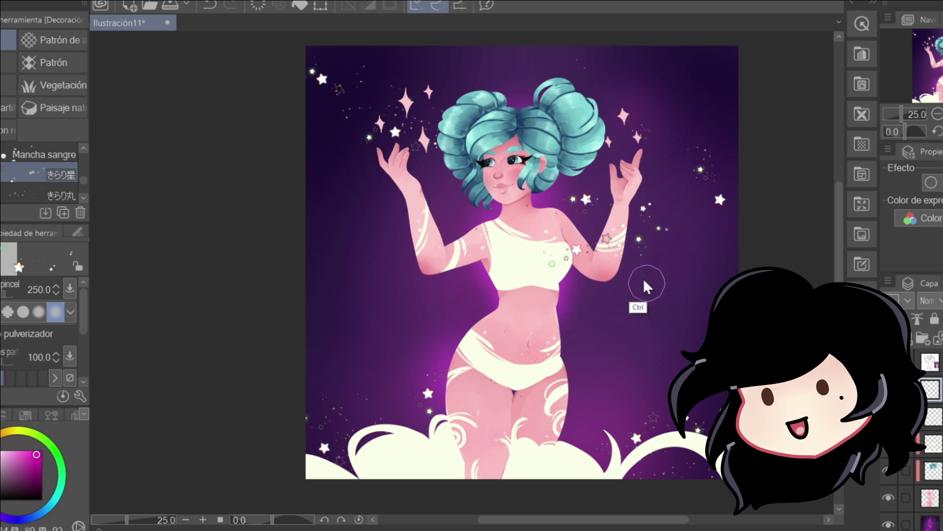
pyautogui.hotkey('ctrl', 'z')
pyautogui.moveTo(549, 249); pyautogui.dragTo(646, 251)
pyautogui.moveTo(381, 149); pyautogui.dragTo(513, 213)
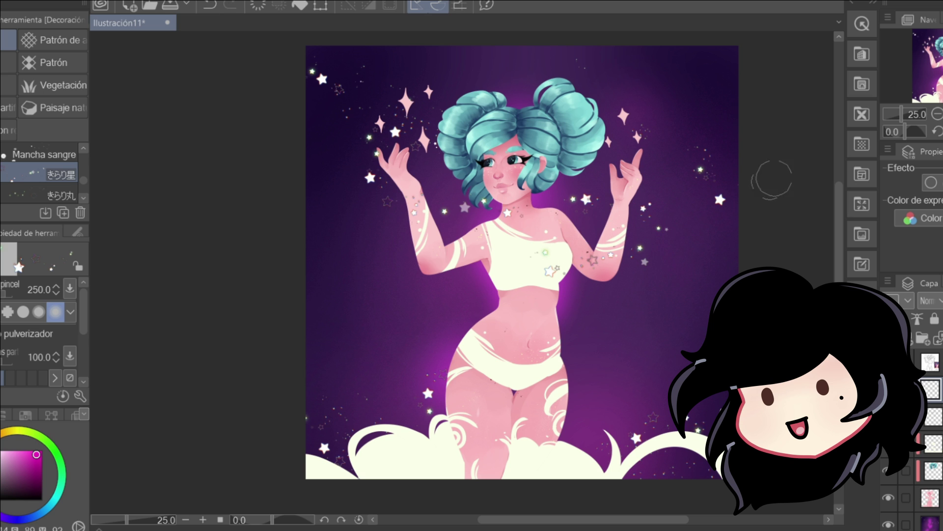
# Select the hair layer and test a cyan glow with the Resalte airbrush at size 700, undoing it.
pyautogui.moveTo(838, 232); pyautogui.dragTo(839, 240)
pyautogui.click(932, 471)
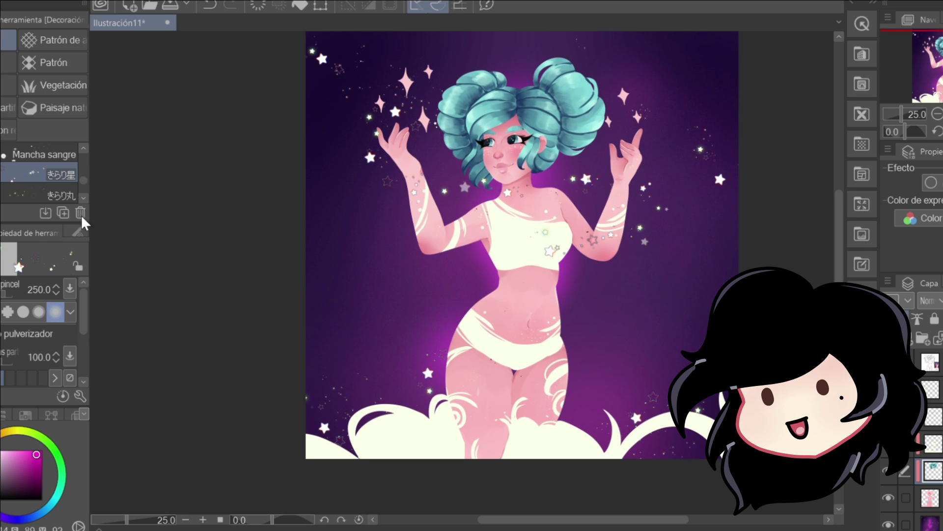
pyautogui.click(0, 217)
pyautogui.click(51, 503)
pyautogui.moveTo(477, 138); pyautogui.dragTo(524, 102)
pyautogui.hotkey('ctrl', 'z')
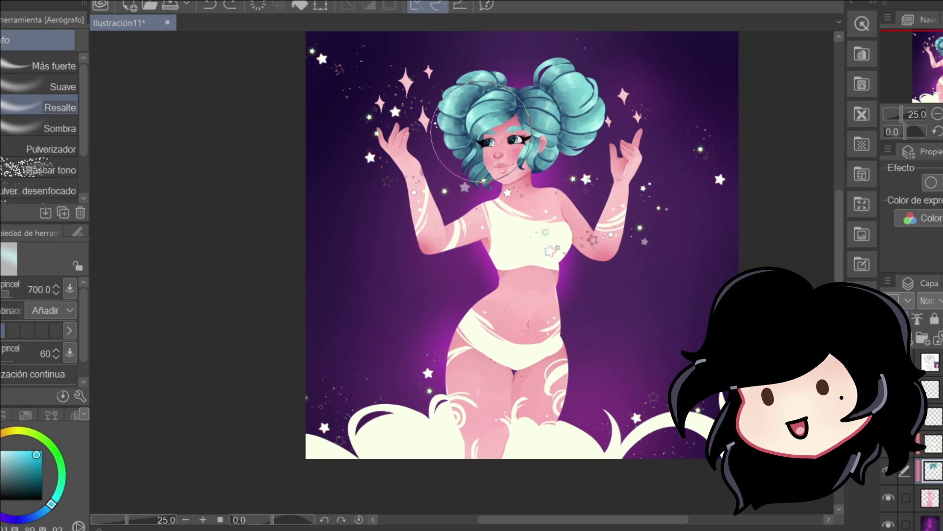
# Try darker teal glow strokes on the hair with the Resalte airbrush at size 170, undoing the last one.
pyautogui.press('[')
pyautogui.press('[')
pyautogui.press('[')
pyautogui.press('[')
pyautogui.press('[')
pyautogui.press('[')
pyautogui.press('[')
pyautogui.click(21, 450)
pyautogui.moveTo(448, 109); pyautogui.dragTo(483, 122)
pyautogui.moveTo(479, 123); pyautogui.dragTo(481, 133)
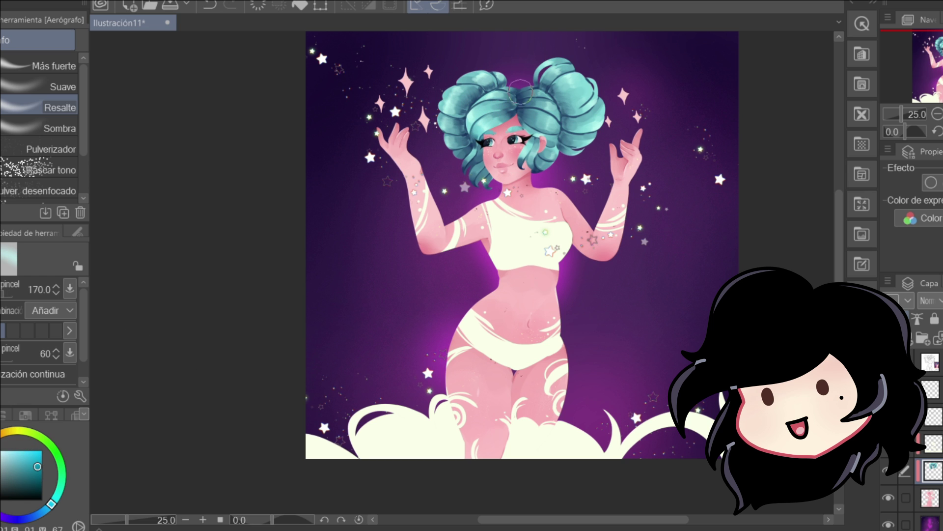
pyautogui.click(17, 430)
pyautogui.hotkey('ctrl', 'z')
# Test orange-yellow highlight strokes on the hair, undo them, and enlarge the Resalte airbrush to size 250.
pyautogui.click(6, 431)
pyautogui.click(40, 451)
pyautogui.moveTo(440, 110); pyautogui.dragTo(443, 134)
pyautogui.hotkey('ctrl', 'z')
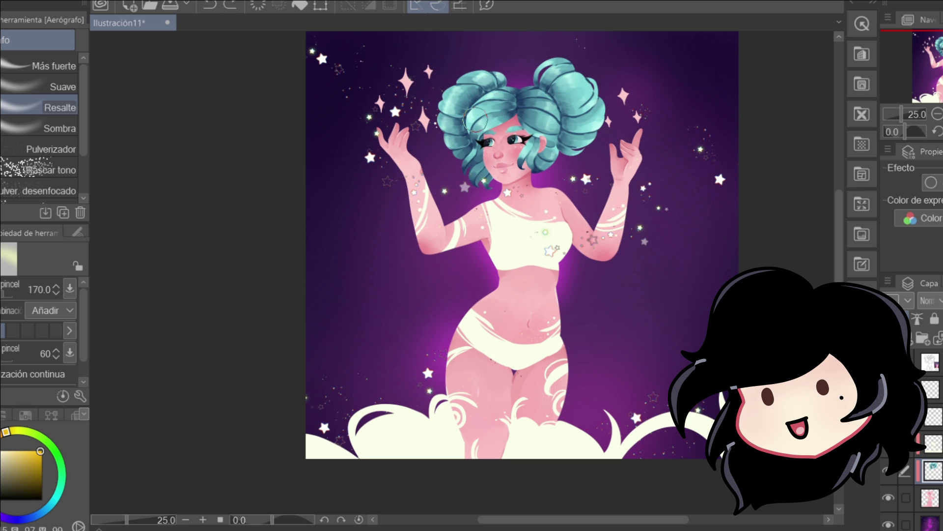
pyautogui.hotkey('ctrl', 'z')
pyautogui.press(']')
pyautogui.press(']')
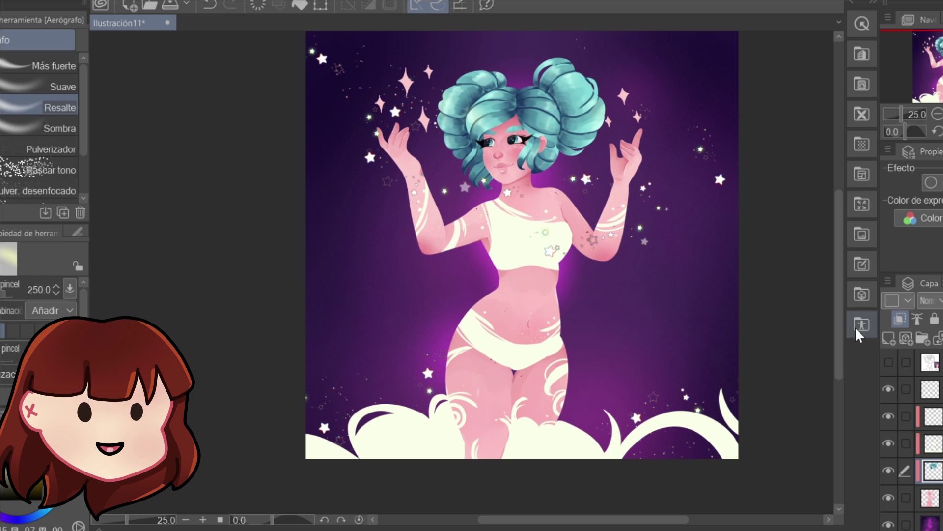
# Repaint the pink four-pointed sparkles around both hands pale cream with the Acuarela densa brush at size 100.
pyautogui.press('b')
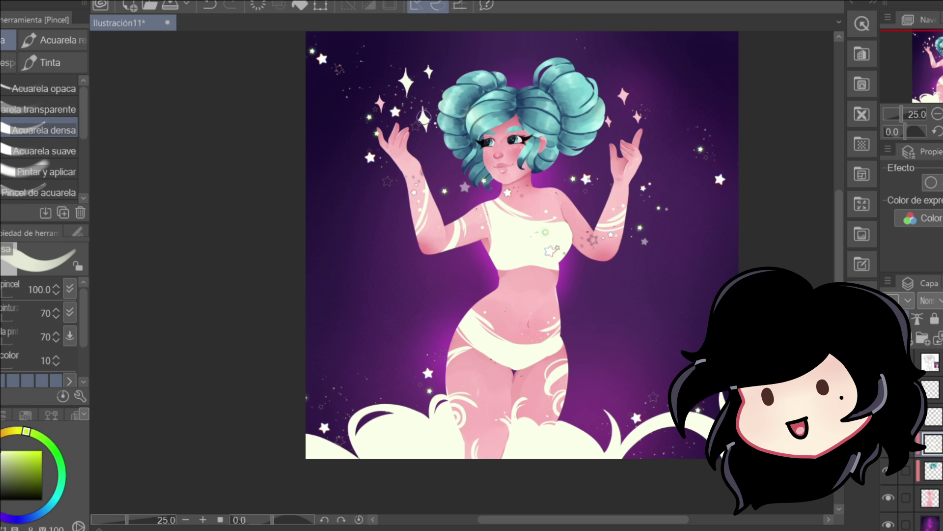
pyautogui.moveTo(608, 117); pyautogui.dragTo(609, 124)
pyautogui.moveTo(623, 90); pyautogui.dragTo(624, 102)
pyautogui.hotkey('ctrl', 'z')
pyautogui.moveTo(637, 118); pyautogui.dragTo(640, 115)
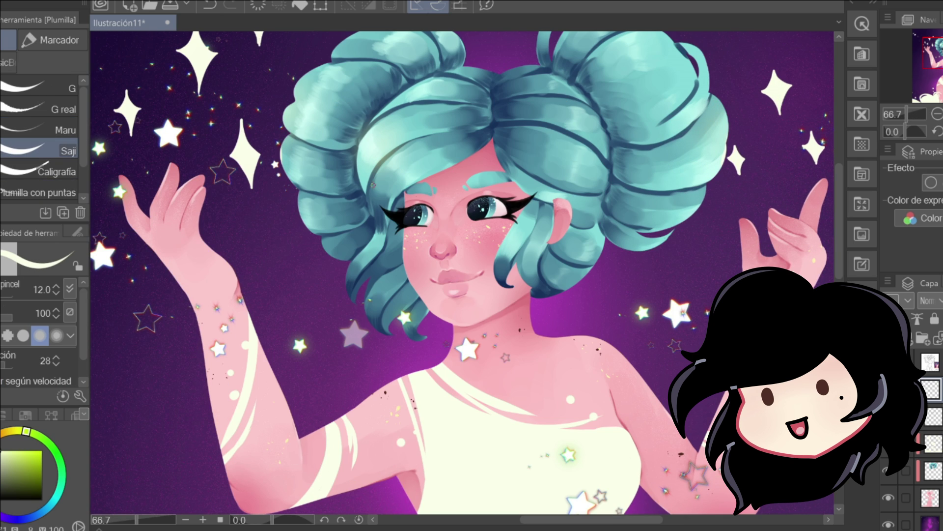
# Add white highlights to both eyes with the Saji pen, using size 17 and then 12 for the smaller spots.
pyautogui.scroll(1, 436, 214)
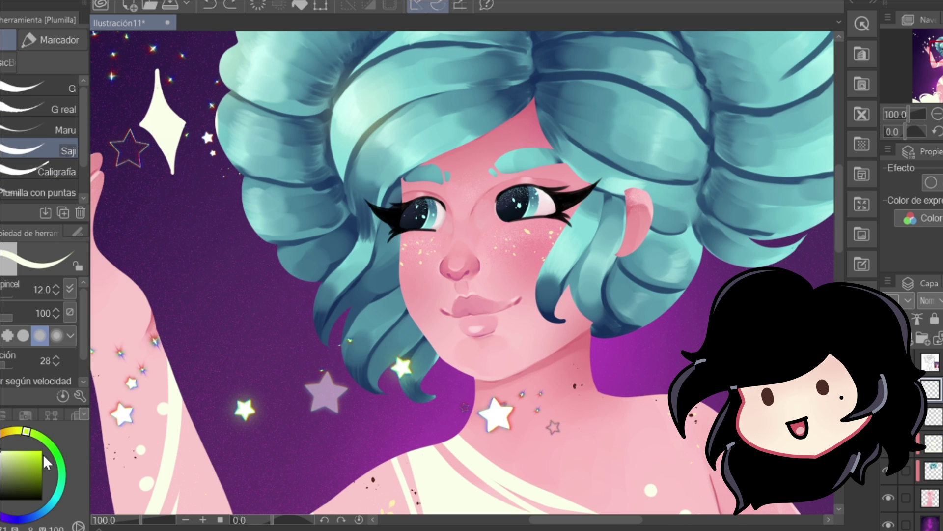
pyautogui.press(']')
pyautogui.press(']')
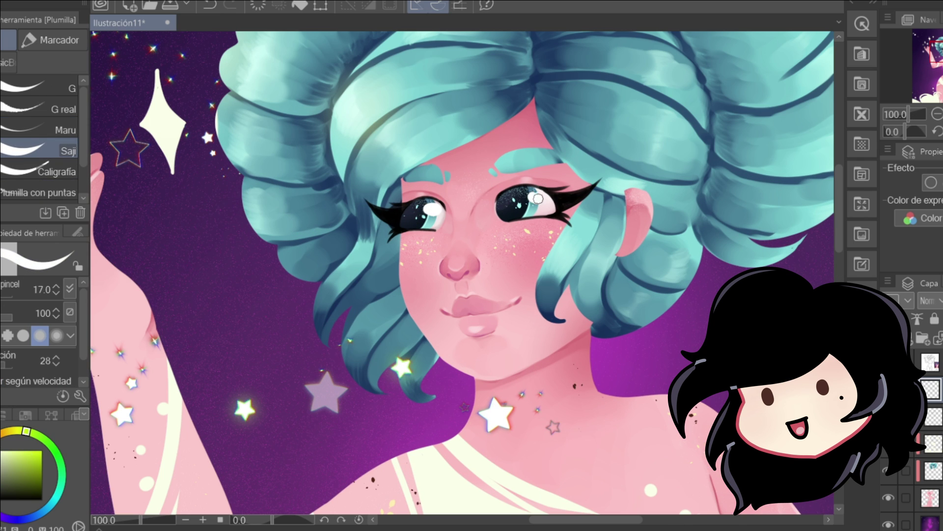
pyautogui.press('[')
pyautogui.press('[')
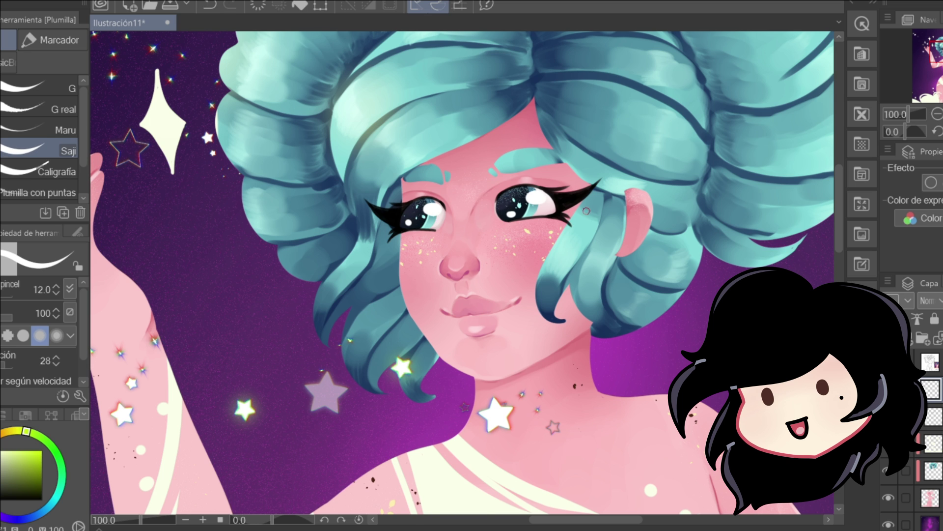
# Draw tiny white stars in the lower part of both irises with the Saji pen at size 4.
pyautogui.scroll(-1, 565, 211)
pyautogui.scroll(3, 540, 212)
pyautogui.press('[')
pyautogui.press('[')
pyautogui.press('[')
pyautogui.press('[')
pyautogui.press('[')
pyautogui.press('[')
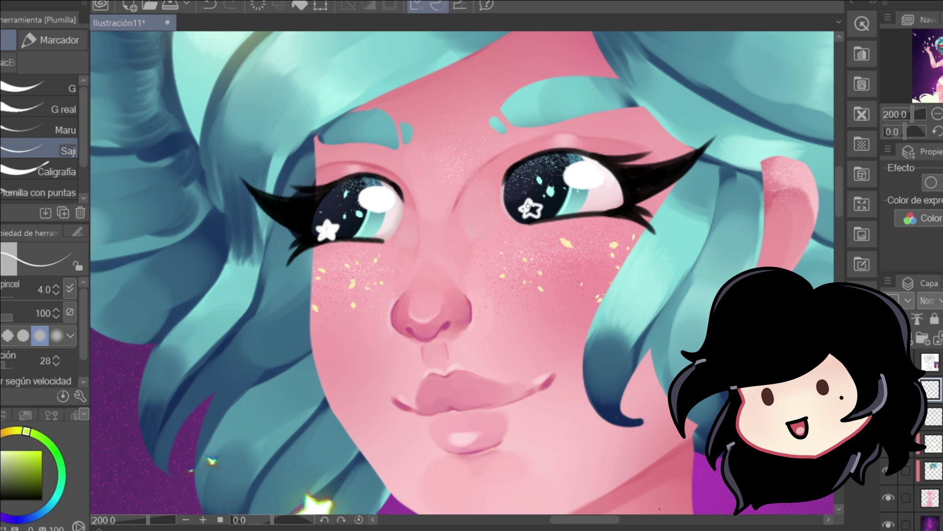
pyautogui.scroll(-5, 627, 149)
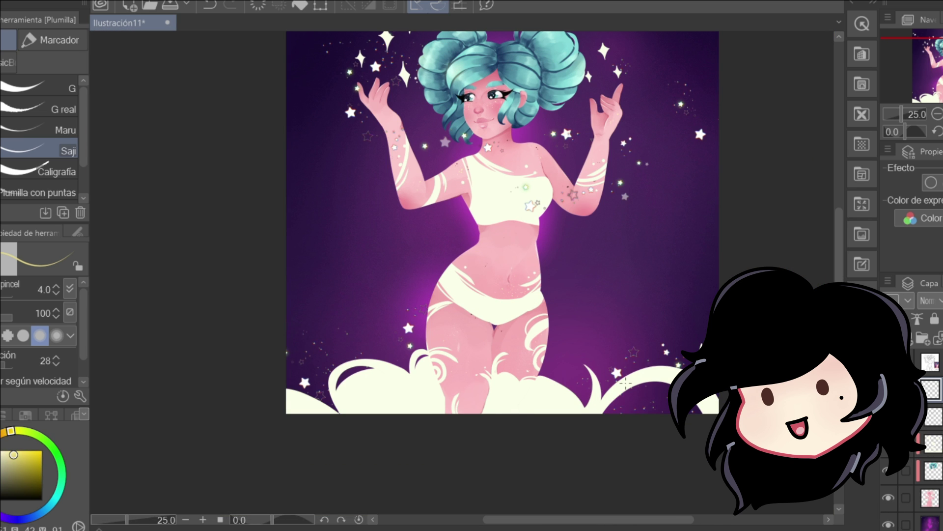
# Choose the Suave airbrush at size 500 and lock the cream outfit layer's transparent pixels, undoing the test stroke over the smoke.
pyautogui.press('b')
pyautogui.click(72, 89)
pyautogui.moveTo(325, 381); pyautogui.dragTo(406, 376)
pyautogui.hotkey('ctrl', 'z')
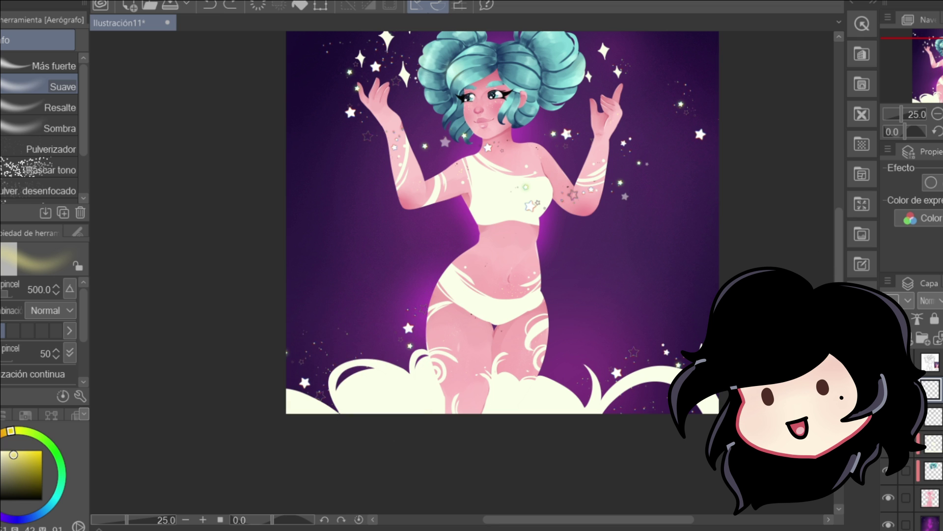
pyautogui.click(934, 443)
pyautogui.click(941, 319)
# Shade the smoke, top, briefs and sparkles with soft yellow gradients using the Suave airbrush at size 500.
pyautogui.moveTo(343, 399); pyautogui.dragTo(397, 446)
pyautogui.moveTo(410, 408); pyautogui.dragTo(390, 329)
pyautogui.hotkey('ctrl', 'z')
pyautogui.moveTo(387, 381)
pyautogui.mouseDown()
pyautogui.moveTo(404, 406)
pyautogui.moveTo(303, 407)
pyautogui.mouseUp()
pyautogui.moveTo(669, 408)
pyautogui.mouseDown()
pyautogui.moveTo(615, 434)
pyautogui.moveTo(530, 432)
pyautogui.mouseUp()
pyautogui.moveTo(484, 236); pyautogui.dragTo(556, 243)
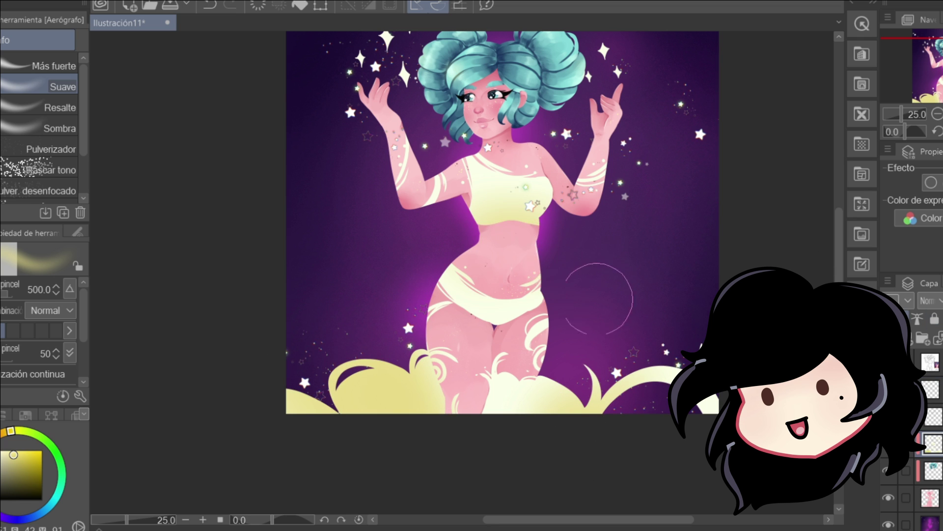
pyautogui.moveTo(558, 324); pyautogui.dragTo(501, 368)
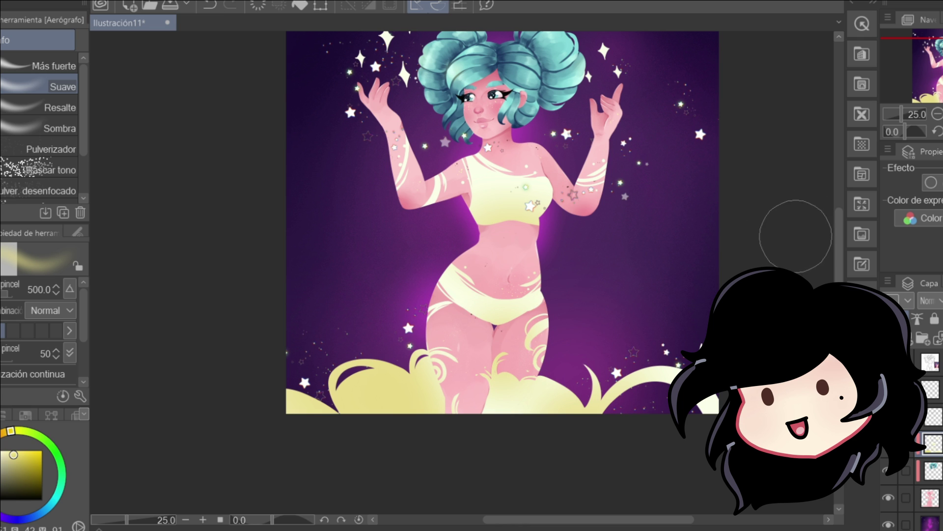
pyautogui.scroll(2, 808, 143)
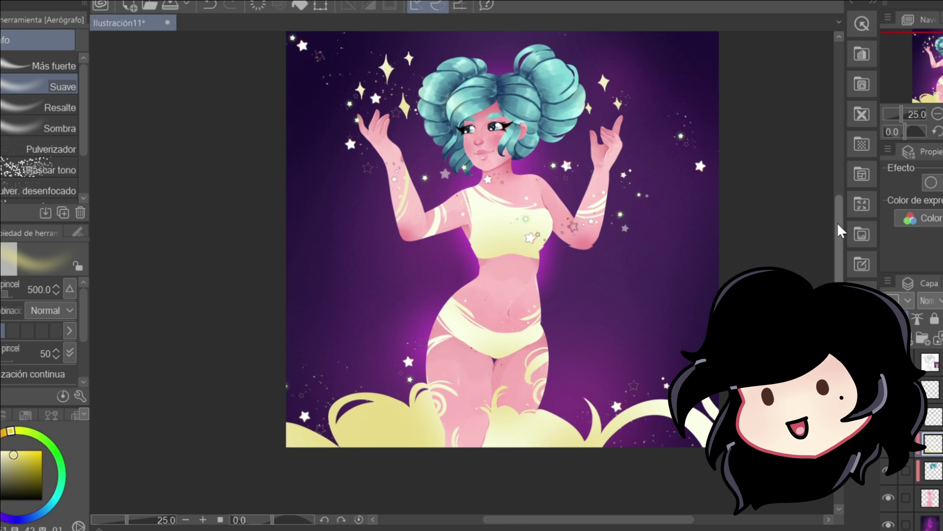
# Airbrush a warm orange over the base of the smoke at the character's left-hand side of the canvas, undoing the smaller-brush attempt.
pyautogui.click(2, 433)
pyautogui.click(33, 456)
pyautogui.moveTo(295, 410)
pyautogui.mouseDown()
pyautogui.moveTo(415, 357)
pyautogui.moveTo(435, 425)
pyautogui.mouseUp()
pyautogui.press('[')
pyautogui.press('[')
pyautogui.press('[')
pyautogui.press('[')
pyautogui.press('[')
pyautogui.press('[')
pyautogui.press('[')
pyautogui.hotkey('ctrl', 'z')
# Paint orange shadows on the smoke curls with the Acuarela densa brush at size 100 and blend them using Mezcla de color.
pyautogui.press('b')
pyautogui.moveTo(422, 378); pyautogui.dragTo(434, 428)
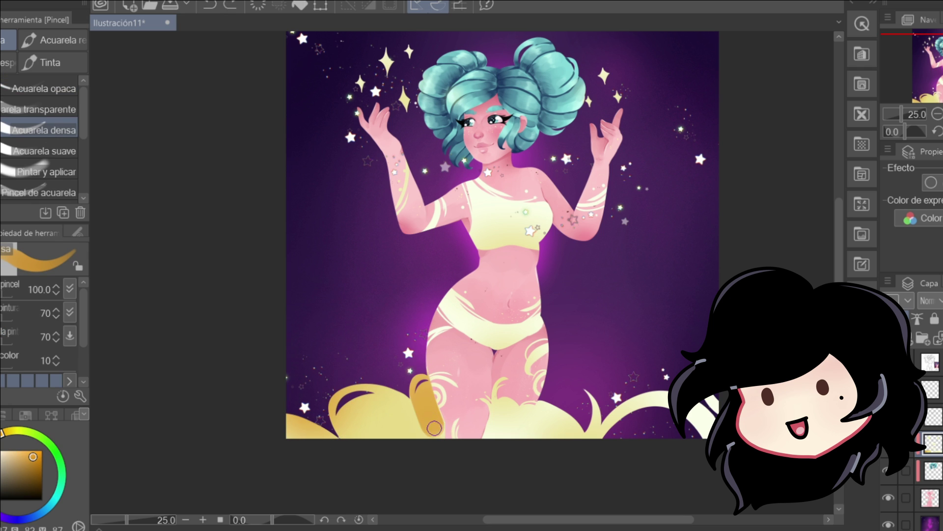
pyautogui.press('j')
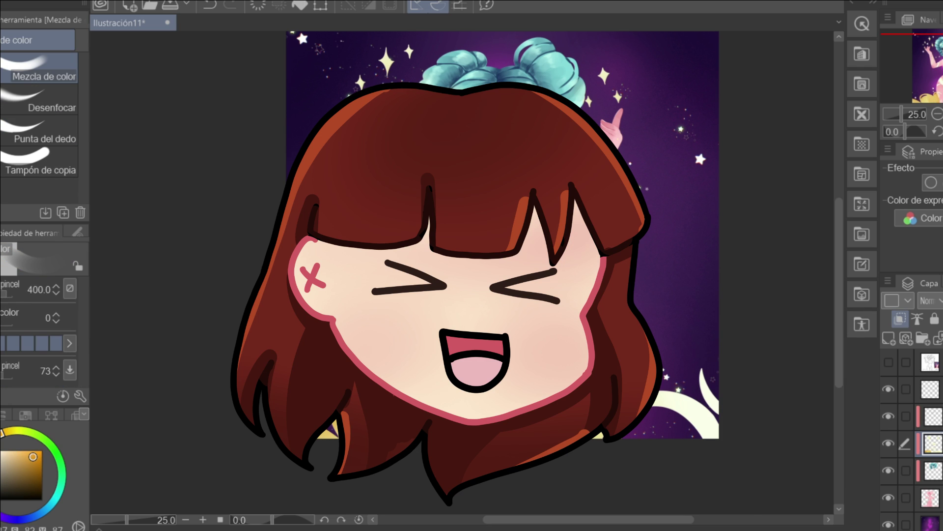
pyautogui.press('b')
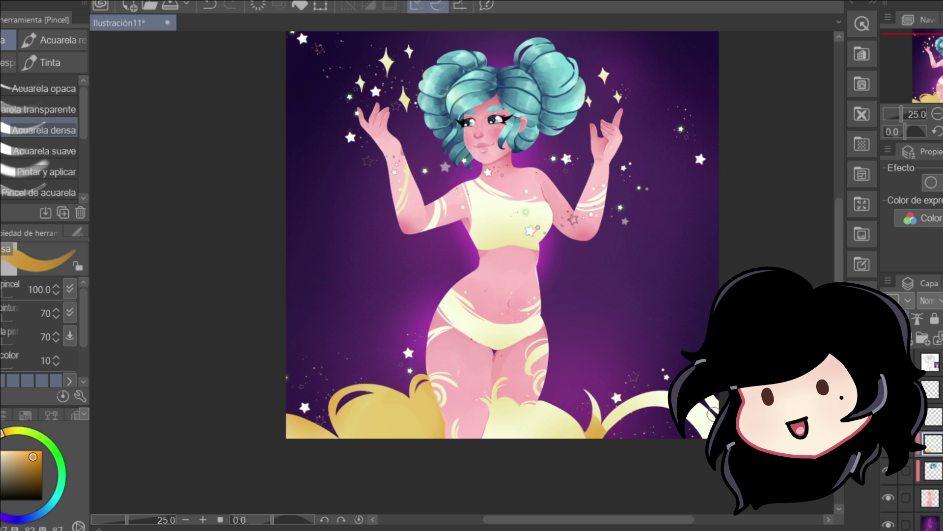
pyautogui.press('j')
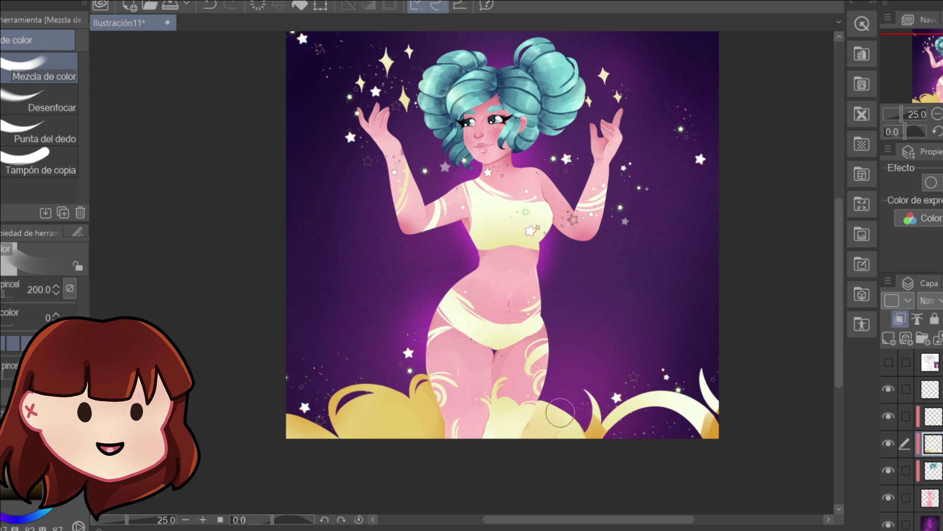
# Paint orange shadows with Acuarela densa along the hem and neckline of the top, the lower edge of the briefs and the arm markings.
pyautogui.scroll(2, 842, 274)
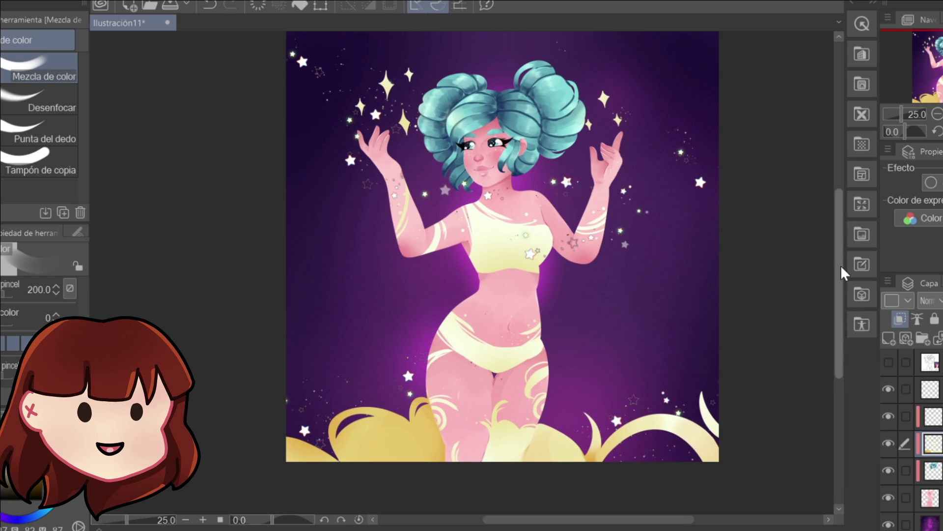
pyautogui.press('b')
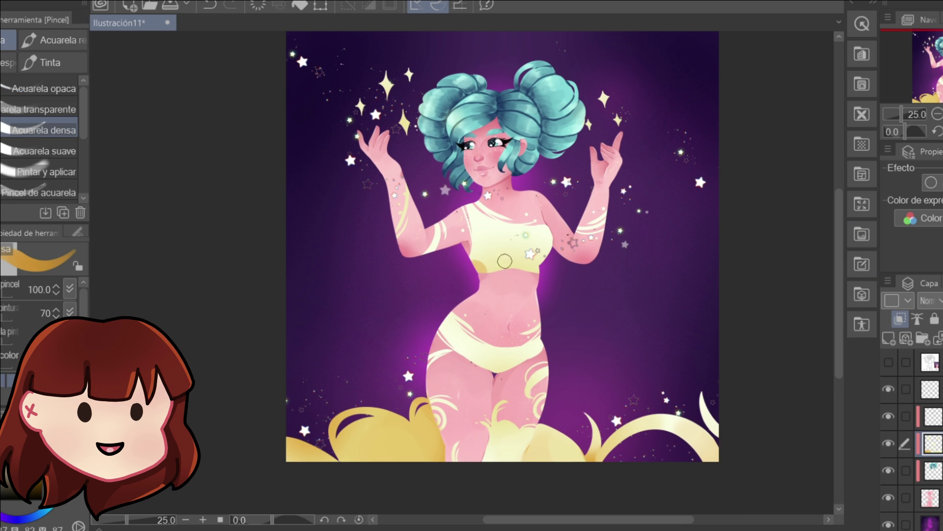
pyautogui.moveTo(474, 268); pyautogui.dragTo(555, 276)
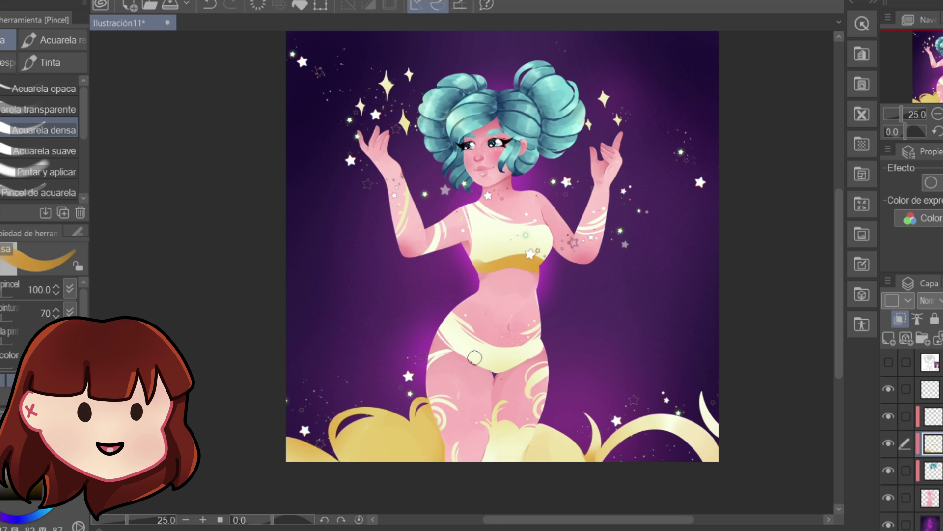
pyautogui.moveTo(475, 358); pyautogui.dragTo(537, 369)
pyautogui.moveTo(605, 211); pyautogui.dragTo(596, 232)
pyautogui.moveTo(465, 206)
pyautogui.mouseDown()
pyautogui.moveTo(526, 248)
pyautogui.moveTo(498, 250)
pyautogui.moveTo(495, 238)
pyautogui.mouseUp()
# Blend the orange shading on the briefs and both arms' markings using Mezcla de color.
pyautogui.press('j')
pyautogui.moveTo(509, 363)
pyautogui.mouseDown()
pyautogui.moveTo(481, 349)
pyautogui.moveTo(526, 355)
pyautogui.mouseUp()
pyautogui.moveTo(601, 216); pyautogui.dragTo(590, 226)
pyautogui.moveTo(410, 206); pyautogui.dragTo(401, 227)
pyautogui.moveTo(433, 245); pyautogui.dragTo(441, 231)
# Sample a pale cream from the briefs, paint it over the top's chest with Acuarela densa and switch to Mezcla de color.
pyautogui.keyDown('alt'); pyautogui.click(450, 325); pyautogui.keyUp('alt')
pyautogui.press('b')
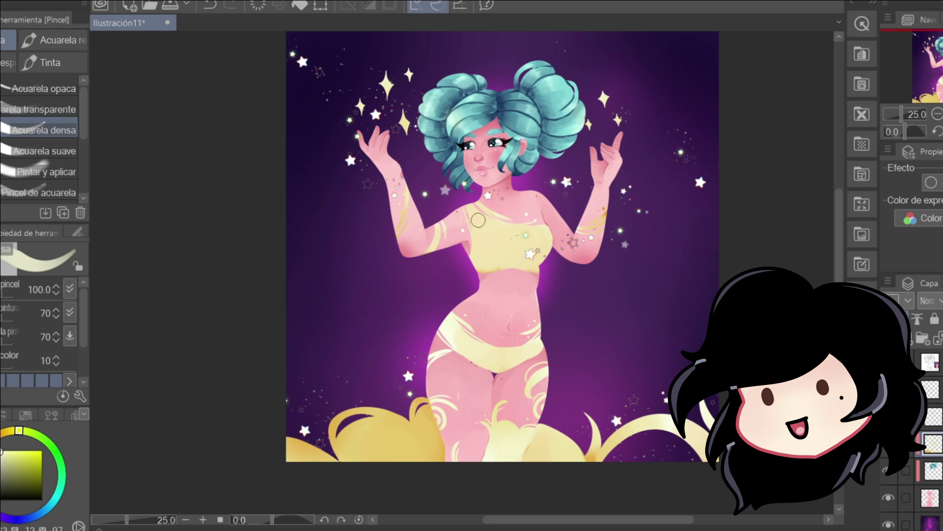
pyautogui.moveTo(500, 233); pyautogui.dragTo(498, 236)
pyautogui.press('j')
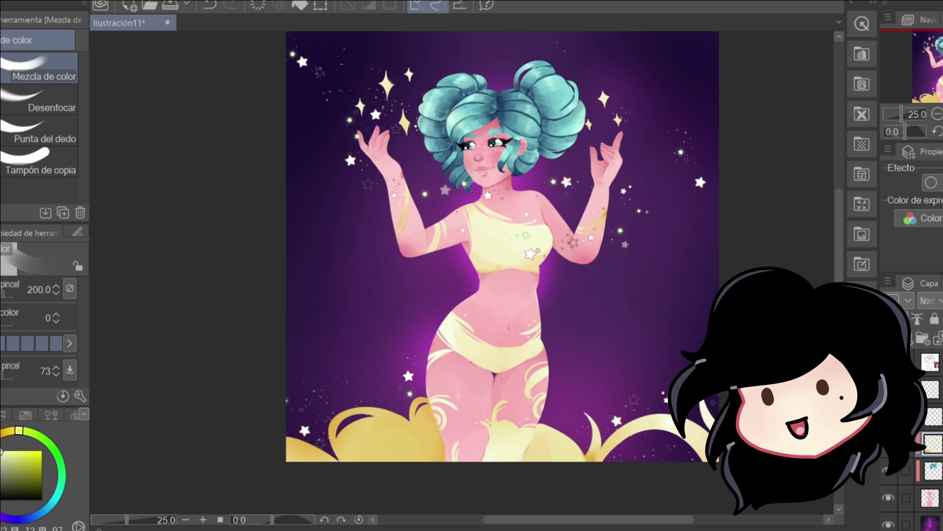
# Add a new layer above the painted layers and test the きらり decoration brush on it, undoing the stroke.
pyautogui.click(935, 384)
pyautogui.click(890, 338)
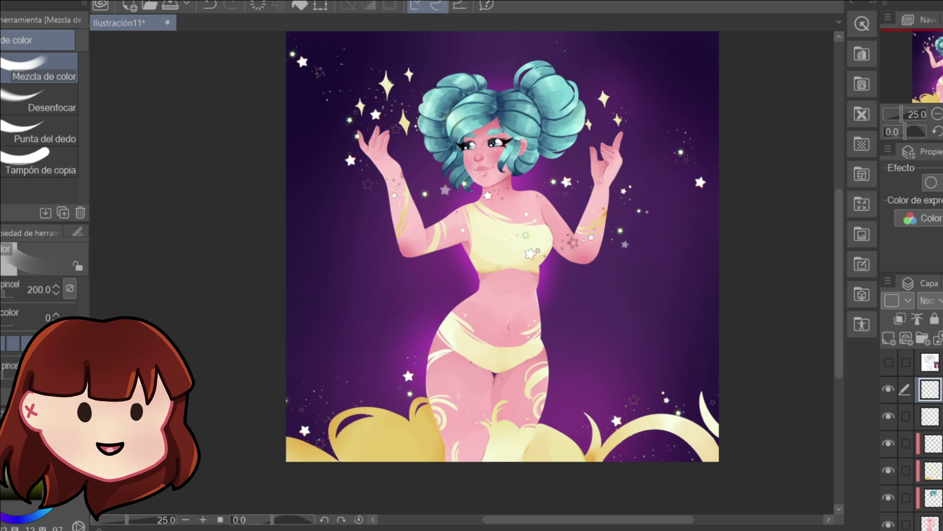
pyautogui.press('b')
pyautogui.moveTo(84, 178); pyautogui.dragTo(84, 193)
pyautogui.click(68, 195)
pyautogui.hotkey('ctrl', 'z')
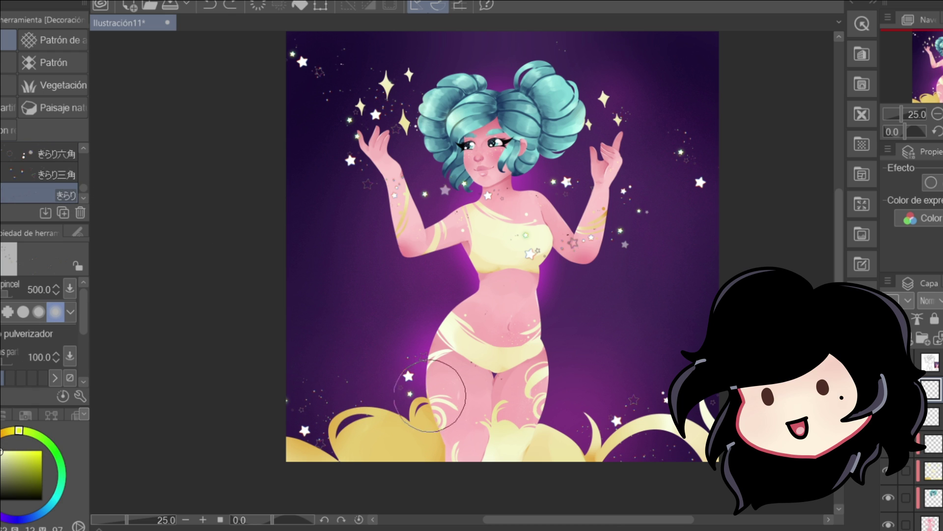
# Choose the Pulver. desenfocado airbrush, reduce its size to 200 and pick a warm orange color.
pyautogui.press('b')
pyautogui.moveTo(84, 135); pyautogui.dragTo(85, 169)
pyautogui.click(67, 135)
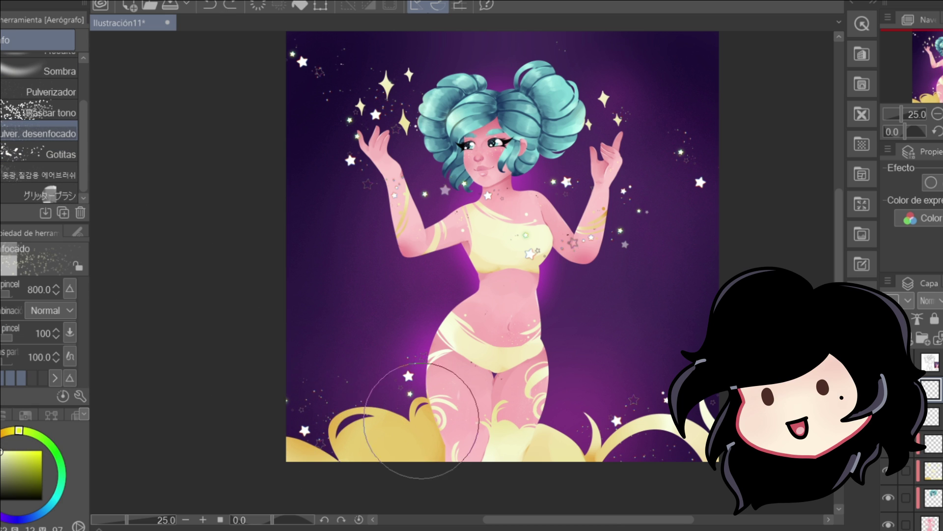
pyautogui.press('[')
pyautogui.press('[')
pyautogui.press('[')
pyautogui.press('[')
pyautogui.press('[')
pyautogui.press('[')
pyautogui.press('[')
pyautogui.click(2, 432)
pyautogui.click(34, 460)
# Set the new layer's blending mode to Añadir, undoing the orange spray tests over the smoke.
pyautogui.moveTo(335, 438); pyautogui.dragTo(335, 447)
pyautogui.hotkey('ctrl', 'z')
pyautogui.moveTo(328, 419); pyautogui.dragTo(333, 413)
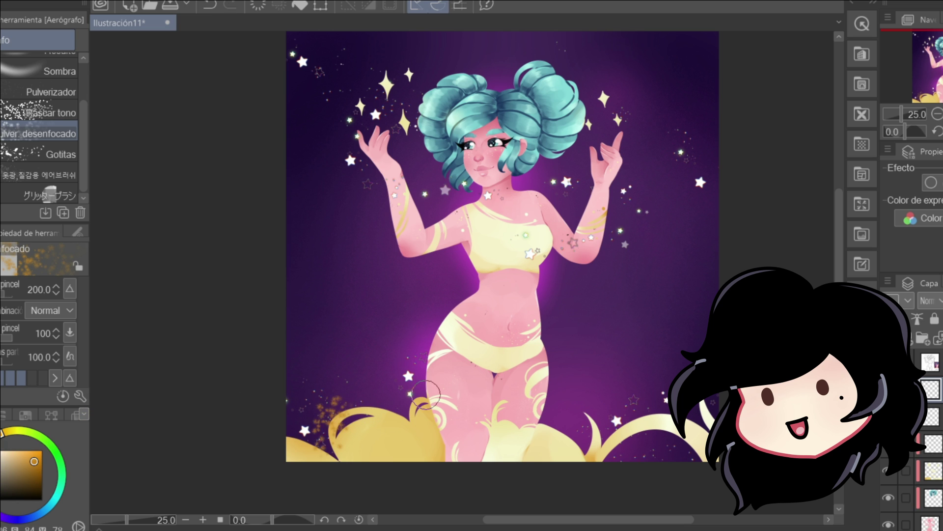
pyautogui.hotkey('ctrl', 'z')
pyautogui.click(932, 300)
pyautogui.click(930, 143)
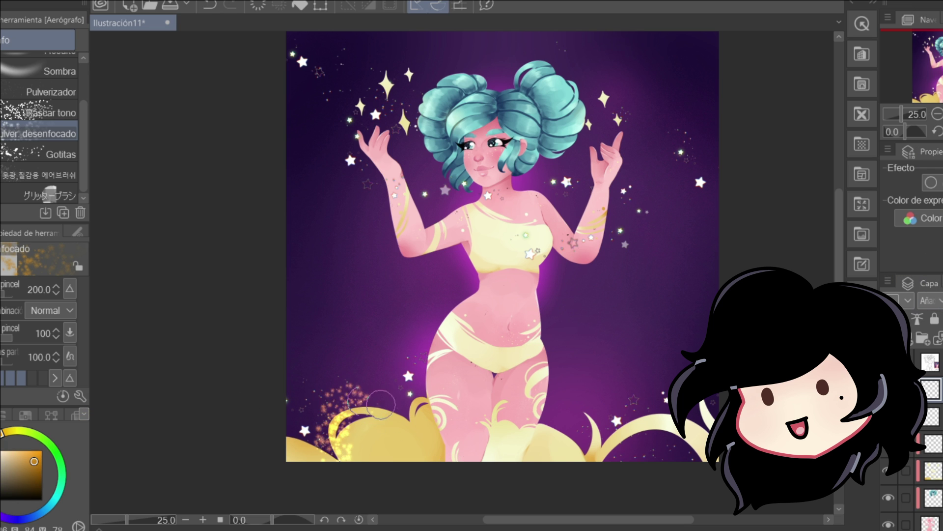
# Spray glowing orange particles across the smoke on both sides of the legs, enlarging the brush for the wider areas.
pyautogui.moveTo(342, 430)
pyautogui.mouseDown()
pyautogui.moveTo(384, 400)
pyautogui.moveTo(444, 388)
pyautogui.mouseUp()
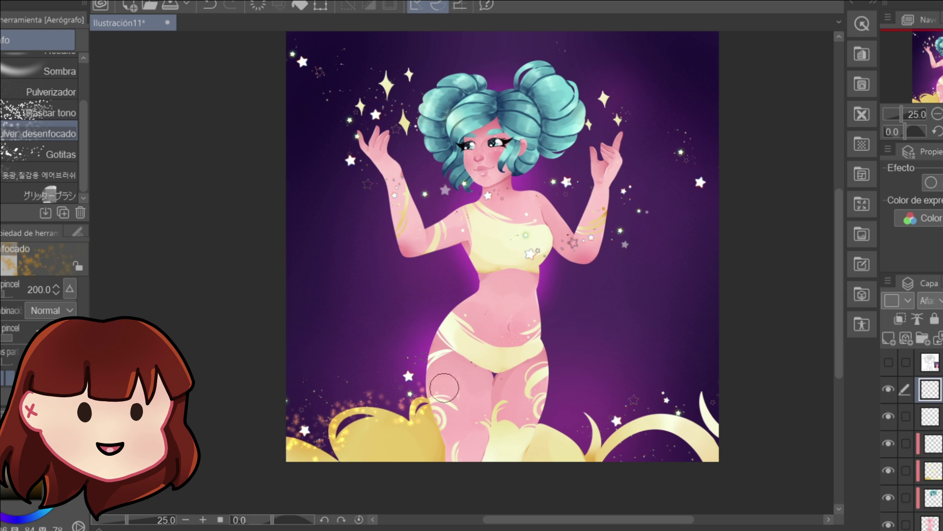
pyautogui.moveTo(375, 435); pyautogui.dragTo(423, 442)
pyautogui.press(']')
pyautogui.press(']')
pyautogui.press(']')
pyautogui.moveTo(560, 432); pyautogui.dragTo(690, 449)
# Spray glowing orange particles around the four-pointed sparkles beside both hands at size 200, undoing the larger-brush attempt.
pyautogui.moveTo(383, 88)
pyautogui.mouseDown()
pyautogui.moveTo(400, 90)
pyautogui.moveTo(396, 82)
pyautogui.mouseUp()
pyautogui.hotkey('ctrl', 'z')
pyautogui.press('[')
pyautogui.press('[')
pyautogui.press('[')
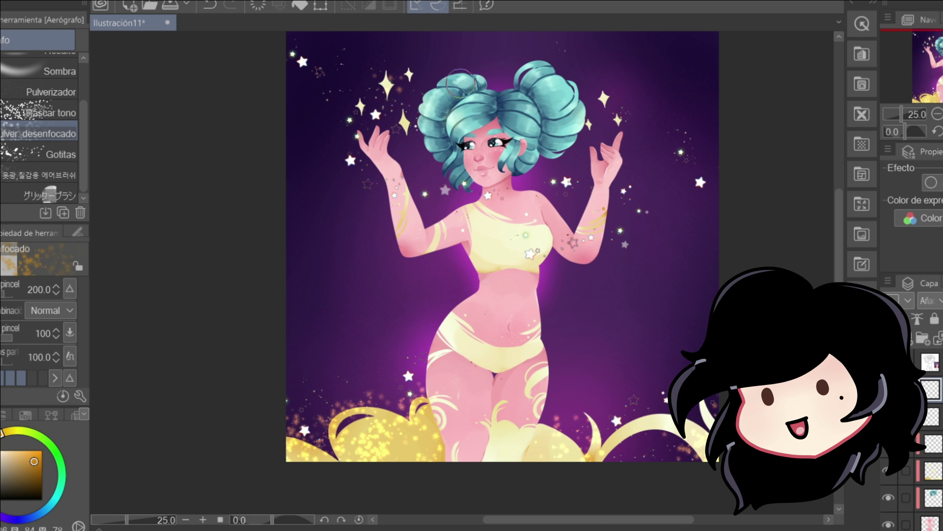
pyautogui.moveTo(598, 93); pyautogui.dragTo(605, 104)
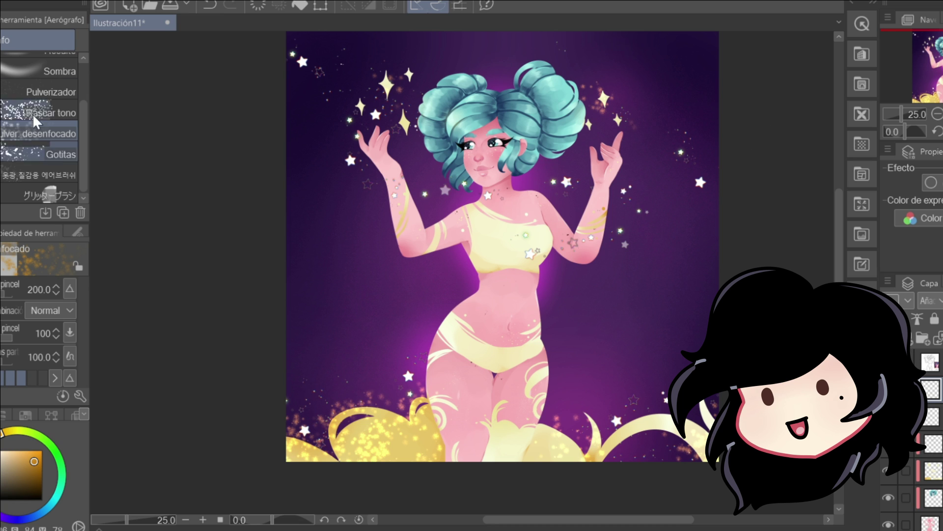
# Add a soft orange glow to each four-pointed sparkle near both hands with the Suave airbrush at size 170.
pyautogui.scroll(3, 44, 123)
pyautogui.click(63, 87)
pyautogui.click(387, 84)
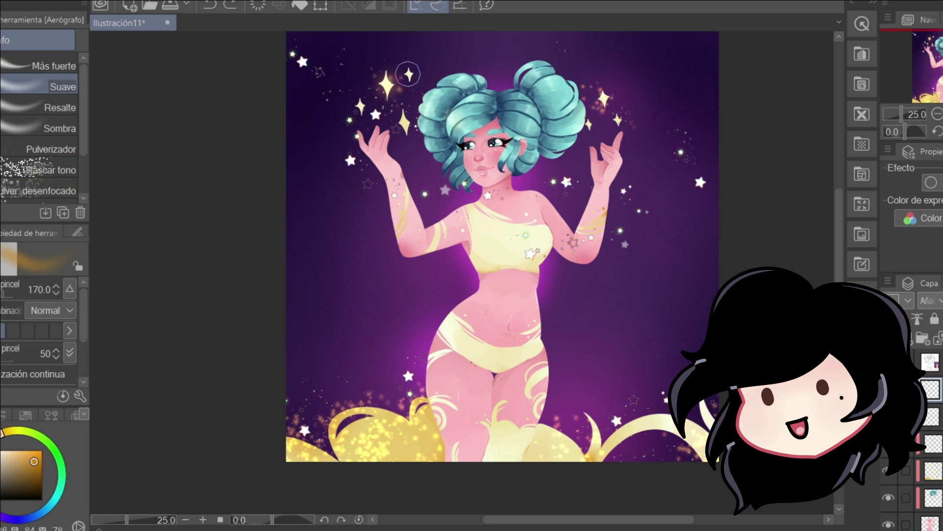
pyautogui.click(409, 74)
pyautogui.click(404, 121)
pyautogui.click(361, 106)
pyautogui.click(604, 99)
pyautogui.click(617, 118)
pyautogui.click(589, 125)
# Enlarge the Suave airbrush to size 400 and add a soft orange glow over the smoke on both sides of the legs.
pyautogui.press(']')
pyautogui.press(']')
pyautogui.press(']')
pyautogui.press(']')
pyautogui.moveTo(369, 411); pyautogui.dragTo(334, 436)
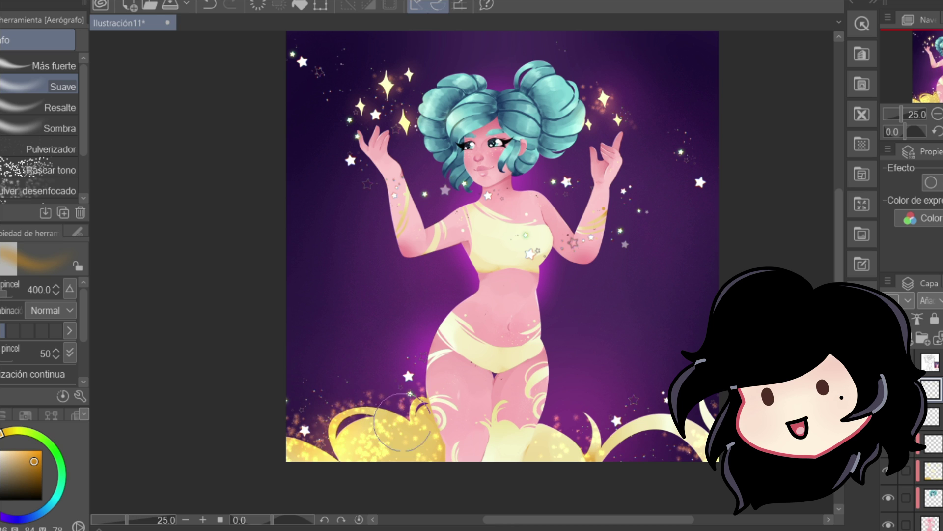
pyautogui.click(402, 418)
pyautogui.click(304, 435)
pyautogui.moveTo(568, 441); pyautogui.dragTo(607, 440)
pyautogui.moveTo(687, 449); pyautogui.dragTo(705, 451)
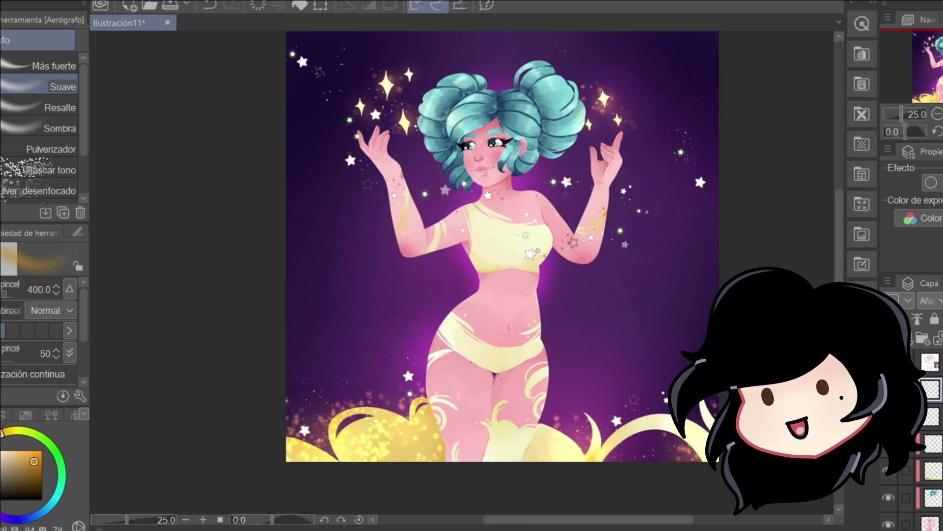
# Add a new layer on top and fill it entirely with a vivid violet.
pyautogui.click(903, 340)
pyautogui.click(8, 517)
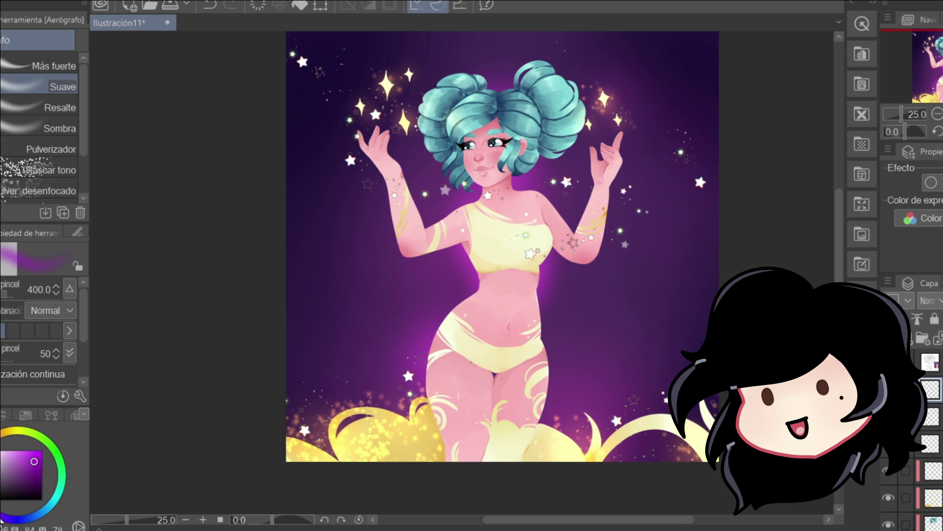
pyautogui.press('g')
pyautogui.click(368, 216)
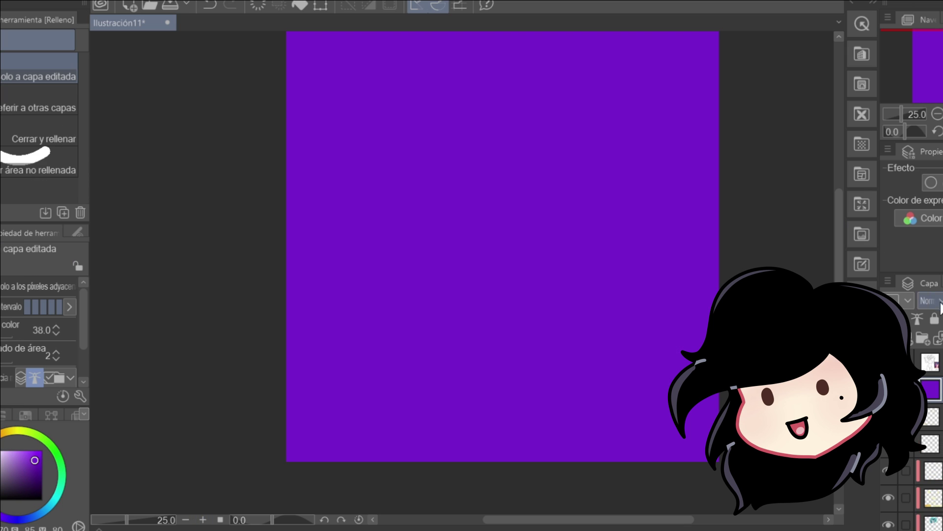
# Try several blending modes on the violet fill layer, settle on Superponer and lower the layer's opacity.
pyautogui.click(930, 301)
pyautogui.click(930, 20)
pyautogui.click(930, 301)
pyautogui.click(930, 39)
pyautogui.scroll(-3, 931, 300)
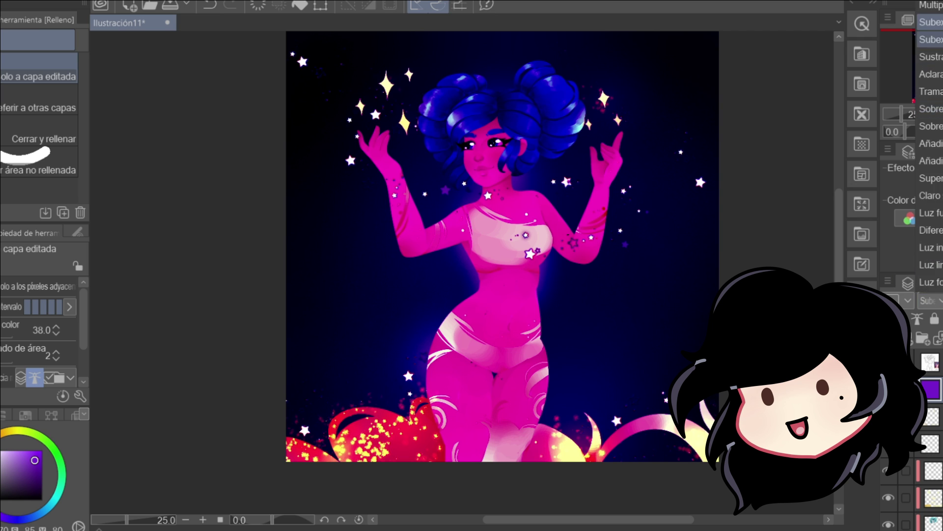
pyautogui.click(931, 75)
pyautogui.click(931, 301)
pyautogui.click(931, 91)
pyautogui.click(933, 300)
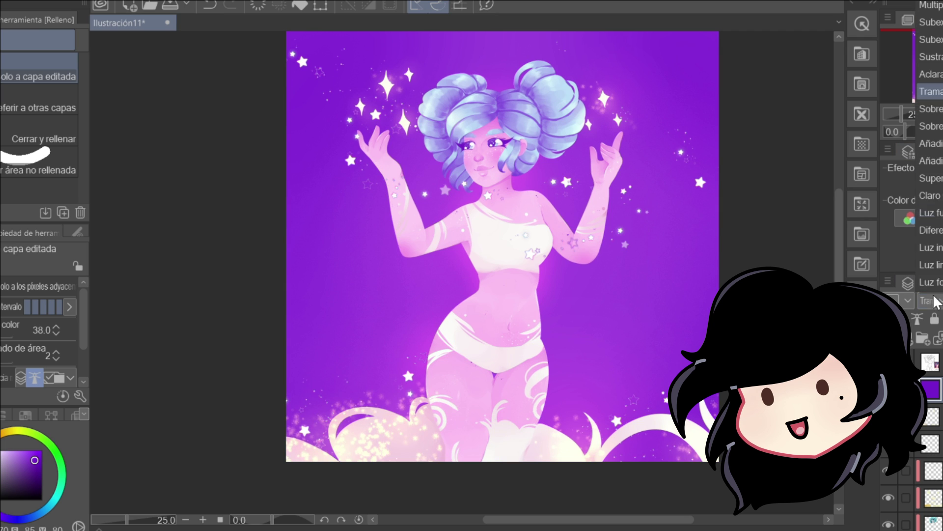
pyautogui.click(931, 109)
pyautogui.click(941, 300)
pyautogui.scroll(-2, 930, 300)
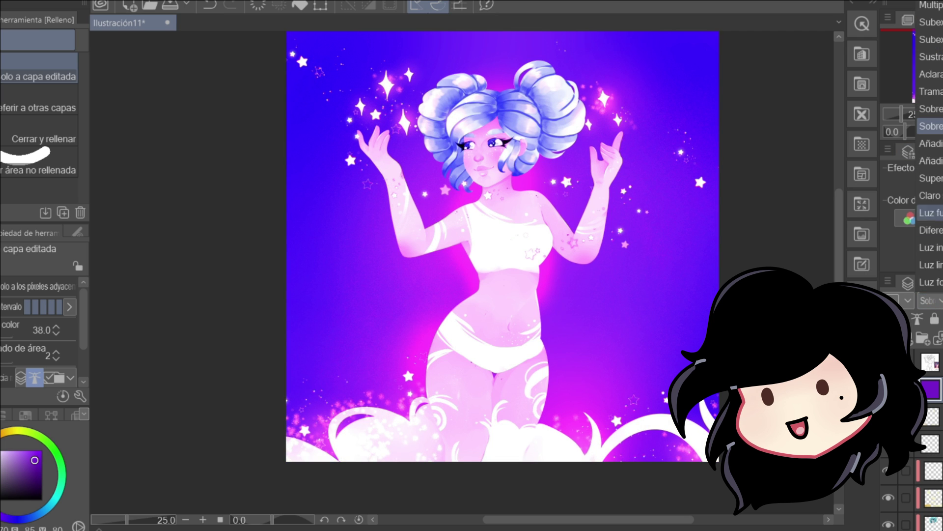
pyautogui.scroll(-1, 930, 301)
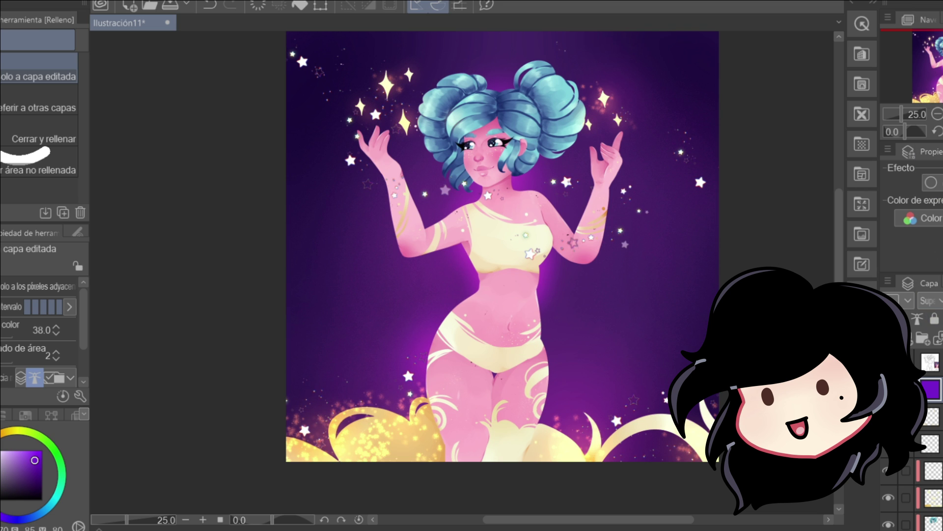
pyautogui.moveTo(934, 300); pyautogui.dragTo(942, 300)
# Add a layer and airbrush a dark purple sampled from the background around the canvas edges with Suave at size 800.
pyautogui.click(892, 338)
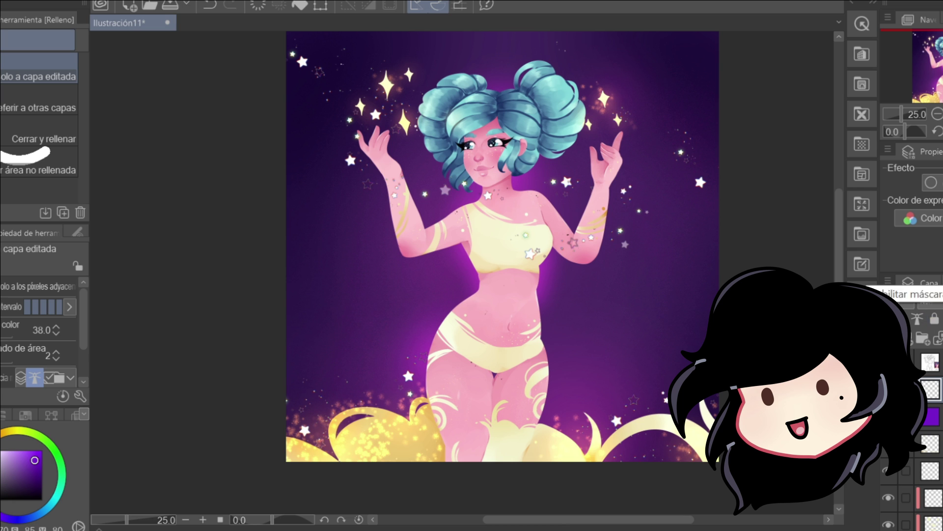
pyautogui.press('b')
pyautogui.press('b')
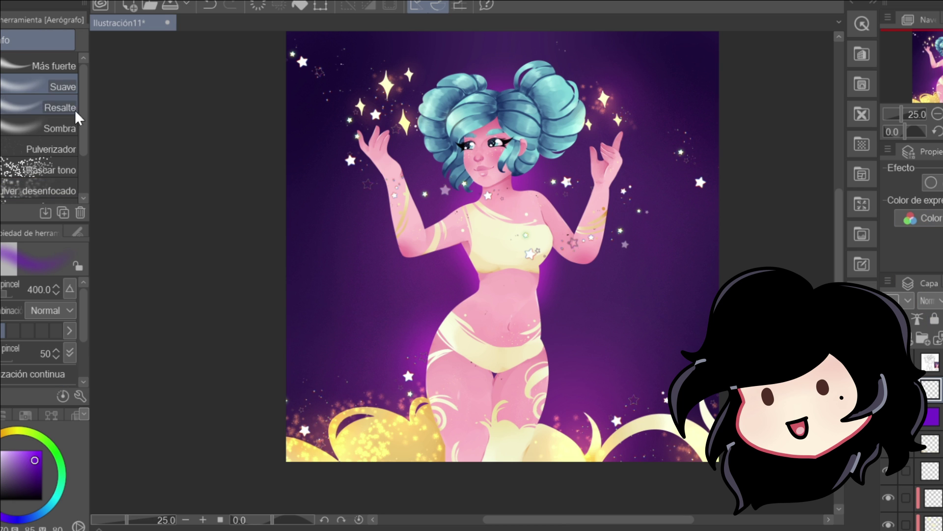
pyautogui.moveTo(839, 224); pyautogui.dragTo(838, 219)
pyautogui.keyDown('alt'); pyautogui.click(300, 413); pyautogui.keyUp('alt')
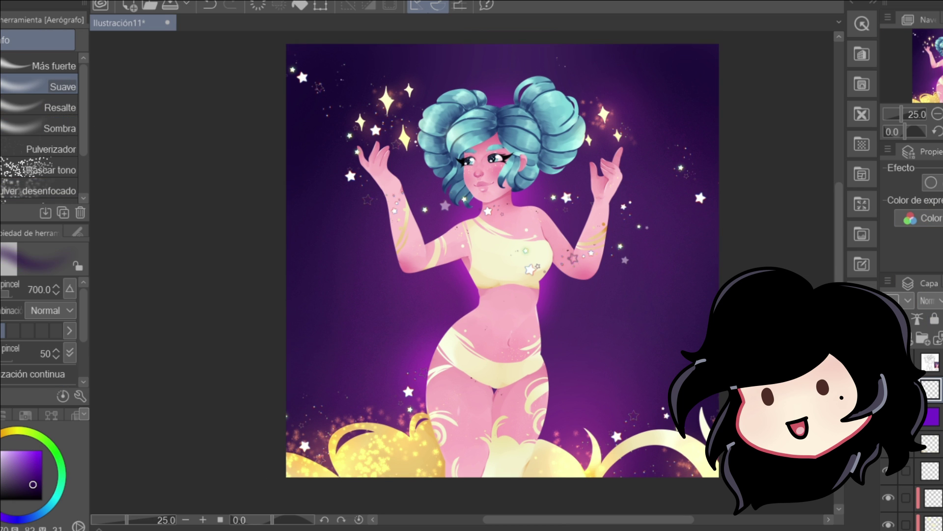
pyautogui.press(']')
pyautogui.moveTo(335, 98); pyautogui.dragTo(291, 103)
pyautogui.moveTo(302, 410)
pyautogui.mouseDown()
pyautogui.moveTo(377, 465)
pyautogui.moveTo(403, 459)
pyautogui.mouseUp()
pyautogui.moveTo(710, 113); pyautogui.dragTo(614, 452)
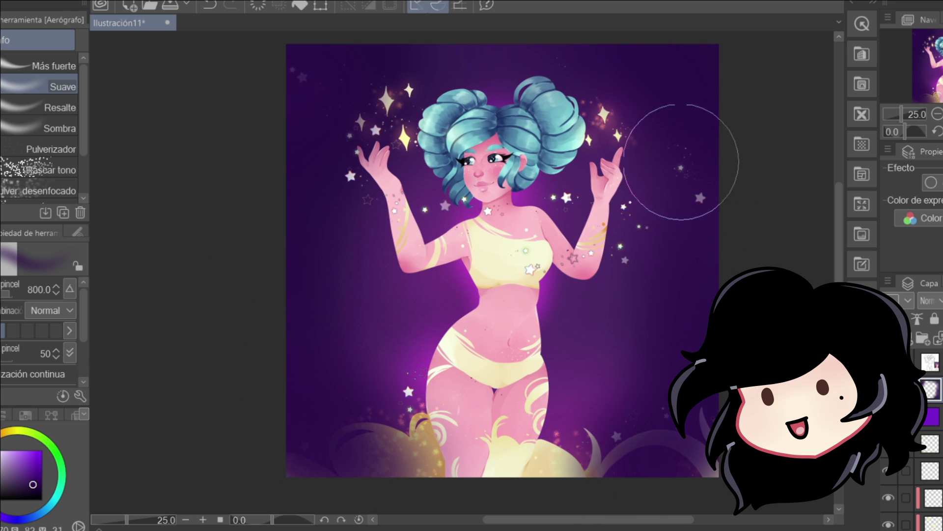
pyautogui.moveTo(682, 162); pyautogui.dragTo(546, 448)
# Compare darkening blending modes on the dark purple edge layer, set it to Sustraer and lower its opacity.
pyautogui.click(931, 300)
pyautogui.click(931, 1)
pyautogui.click(931, 301)
pyautogui.click(931, 5)
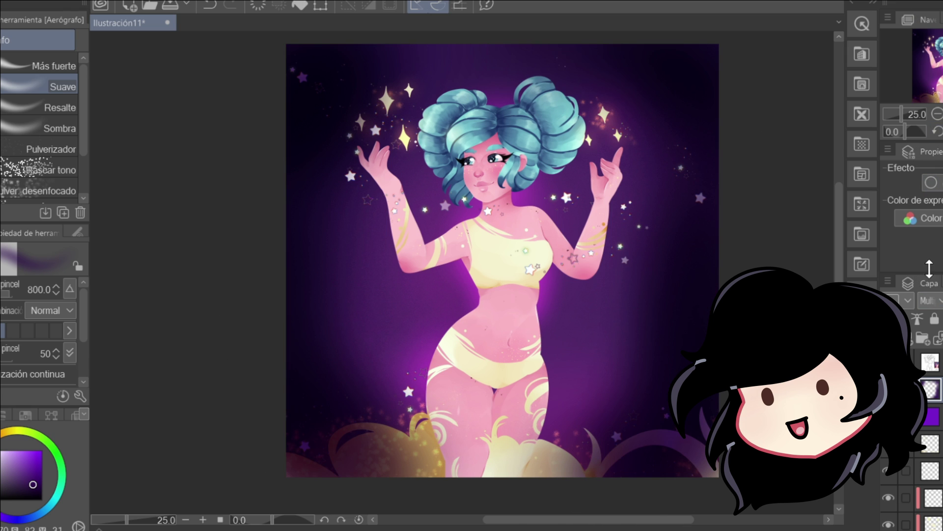
pyautogui.click(936, 302)
pyautogui.click(932, 22)
pyautogui.click(935, 299)
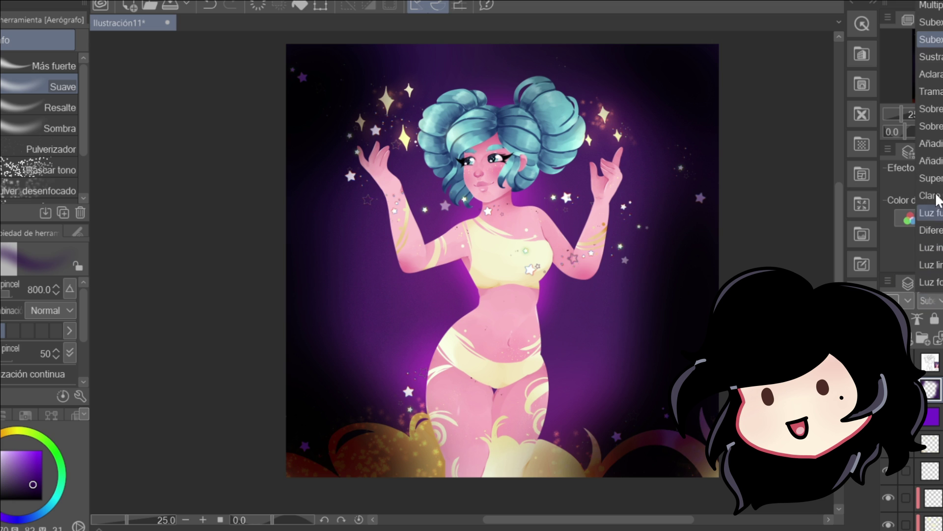
pyautogui.click(930, 56)
pyautogui.moveTo(942, 300); pyautogui.dragTo(942, 300)
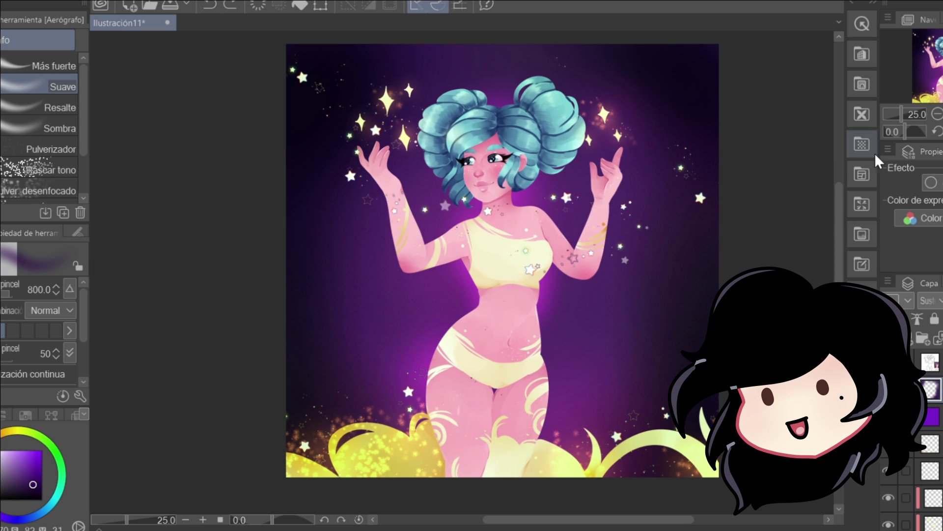
# Sample yellow from the clouds and start handwriting the signature near the canvas's upper right corner with the Saji pen at size 8.
pyautogui.click(931, 444)
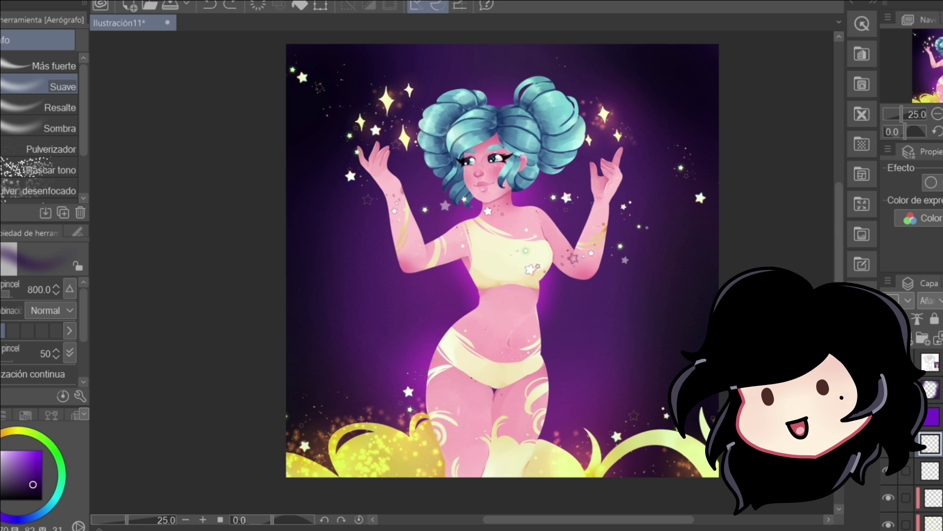
pyautogui.keyDown('alt'); pyautogui.click(359, 441); pyautogui.keyUp('alt')
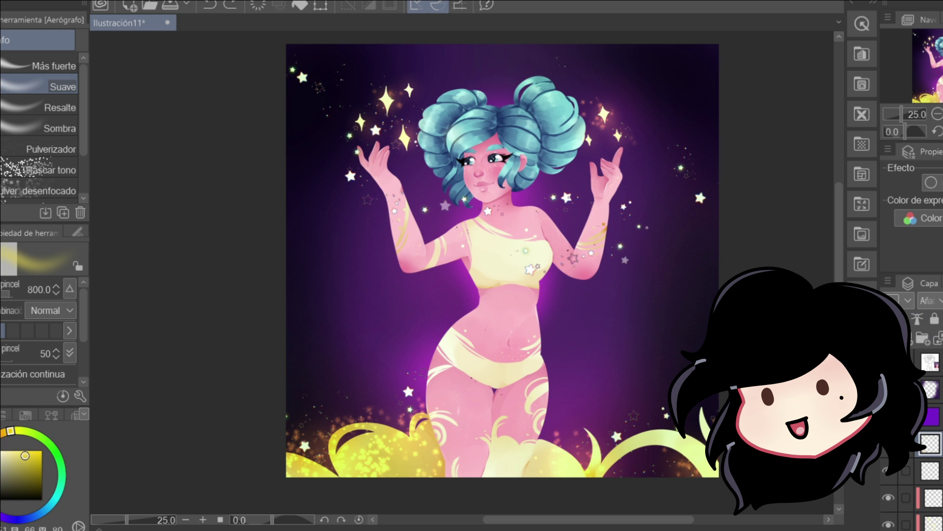
pyautogui.click(931, 470)
pyautogui.press('p')
pyautogui.moveTo(839, 211); pyautogui.dragTo(839, 180)
pyautogui.scroll(1, 657, 145)
pyautogui.scroll(2, 646, 138)
pyautogui.moveTo(550, 121)
pyautogui.mouseDown()
pyautogui.moveTo(549, 139)
pyautogui.moveTo(563, 131)
pyautogui.moveTo(616, 146)
pyautogui.mouseUp()
pyautogui.moveTo(622, 138); pyautogui.dragTo(610, 158)
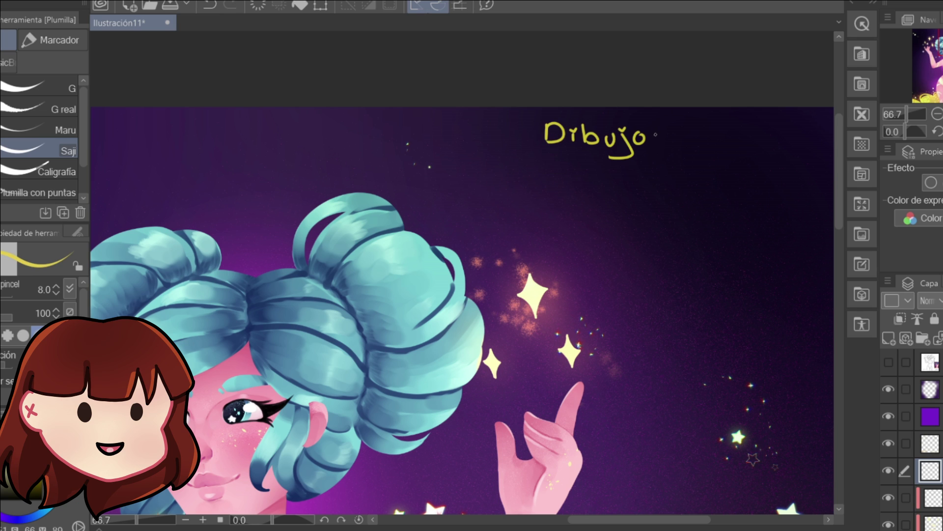
pyautogui.moveTo(748, 142); pyautogui.dragTo(758, 153)
pyautogui.hscroll(2, 758, 148)
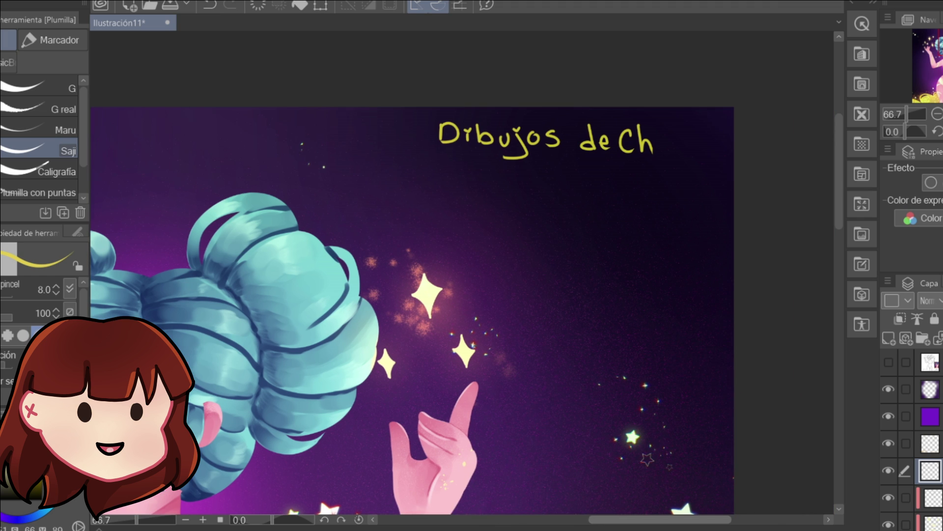
# Finish handwriting the artist's name in the signature and draw a small star at each end of it.
pyautogui.moveTo(655, 141); pyautogui.dragTo(664, 144)
pyautogui.hotkey('ctrl', 'z')
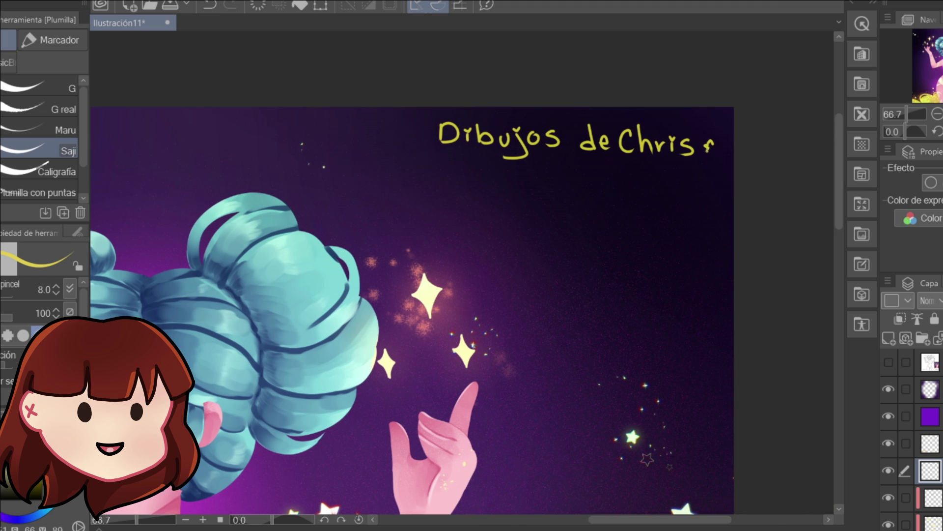
pyautogui.moveTo(708, 143); pyautogui.dragTo(709, 148)
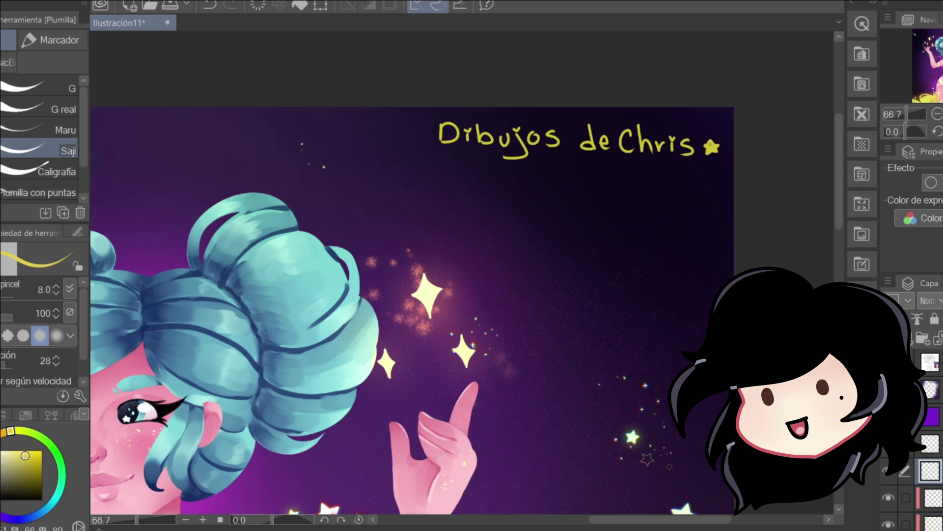
pyautogui.moveTo(417, 131); pyautogui.dragTo(420, 126)
# Activate the glow layer above the signature layer and reduce the Suave airbrush to size 170.
pyautogui.scroll(-2, 735, 241)
pyautogui.click(930, 443)
pyautogui.press('b')
pyautogui.press('[')
pyautogui.press('[')
pyautogui.press('[')
pyautogui.press('[')
pyautogui.press('[')
pyautogui.press('[')
pyautogui.press('[')
pyautogui.press('[')
# Try a soft yellow airbrush glow over the signature at size 170 and again with a larger brush.
pyautogui.moveTo(580, 189); pyautogui.dragTo(741, 194)
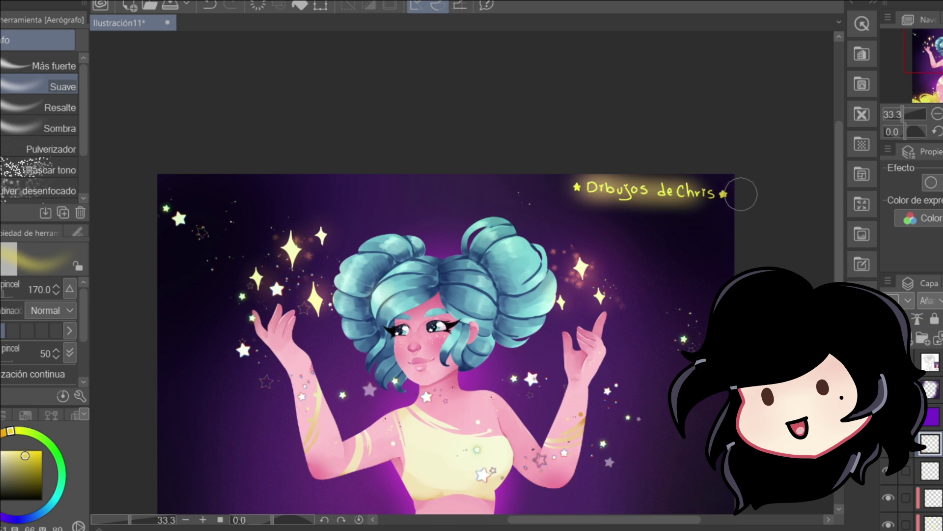
pyautogui.hotkey('ctrl', 'z')
pyautogui.press(']')
pyautogui.press(']')
pyautogui.press(']')
pyautogui.press(']')
pyautogui.moveTo(614, 186); pyautogui.dragTo(657, 186)
pyautogui.hotkey('ctrl', 'z')
# Reduce the Suave airbrush to size 60, change the color to orange and paint a soft glow over the signature.
pyautogui.press(']')
pyautogui.press(']')
pyautogui.press('[')
pyautogui.press('[')
pyautogui.press('[')
pyautogui.press('[')
pyautogui.press('[')
pyautogui.press('[')
pyautogui.press('[')
pyautogui.press('[')
pyautogui.press('[')
pyautogui.press('[')
pyautogui.press('[')
pyautogui.press('[')
pyautogui.press('[')
pyautogui.press('[')
pyautogui.press('[')
pyautogui.press(']')
pyautogui.press(']')
pyautogui.press(']')
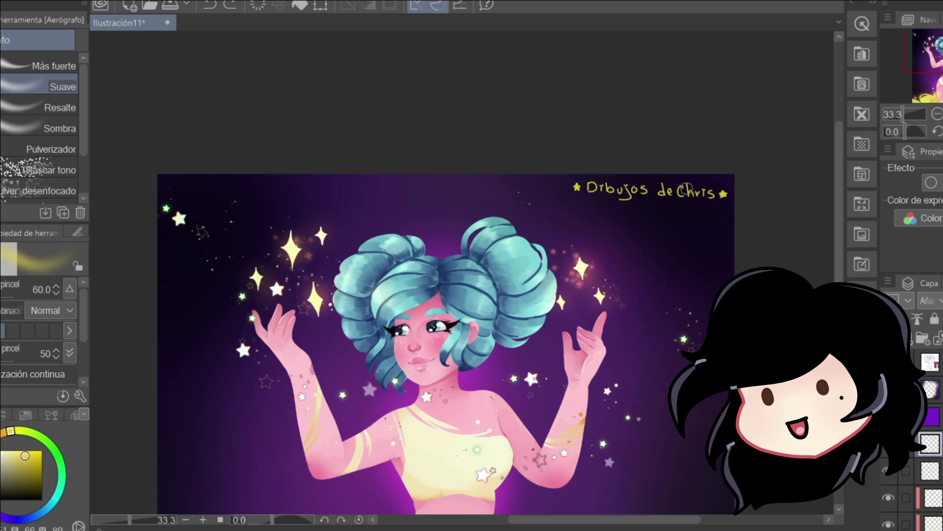
pyautogui.hotkey('ctrl', '+')
pyautogui.click(1, 445)
pyautogui.moveTo(619, 250)
pyautogui.mouseDown()
pyautogui.moveTo(686, 257)
pyautogui.moveTo(705, 236)
pyautogui.moveTo(584, 253)
pyautogui.moveTo(494, 248)
pyautogui.mouseUp()
# Switch the airbrush to the Gotitas droplet brush at size 120, keeping the orange color.
pyautogui.scroll(-2, 45, 147)
pyautogui.click(49, 176)
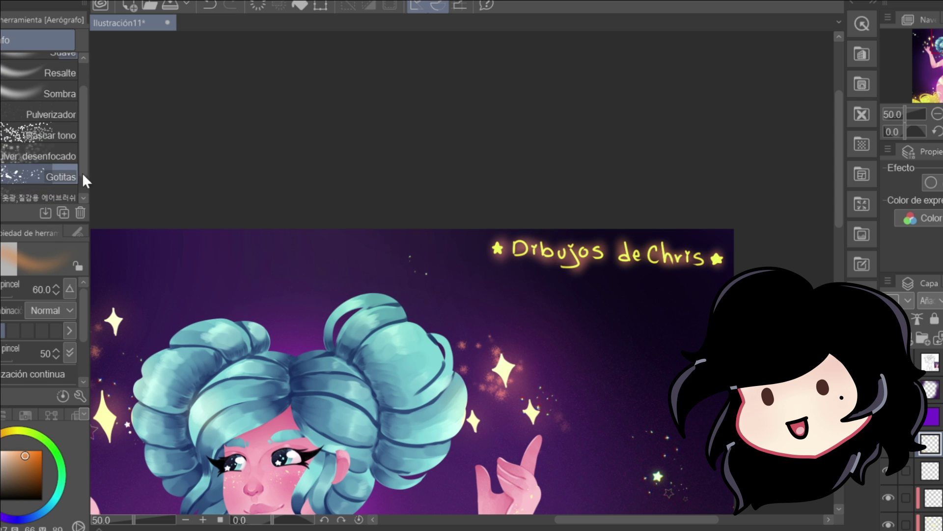
pyautogui.hotkey('ctrl', '-')
pyautogui.hotkey('ctrl', '-')
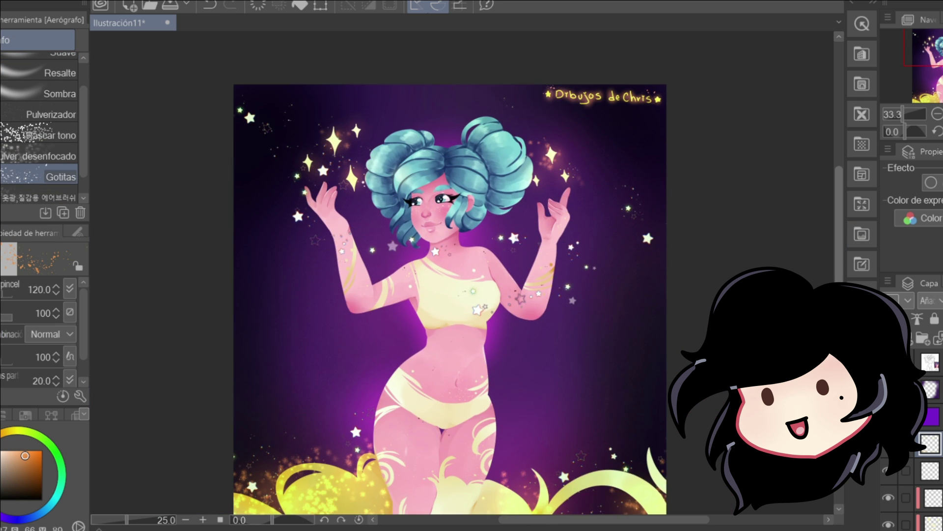